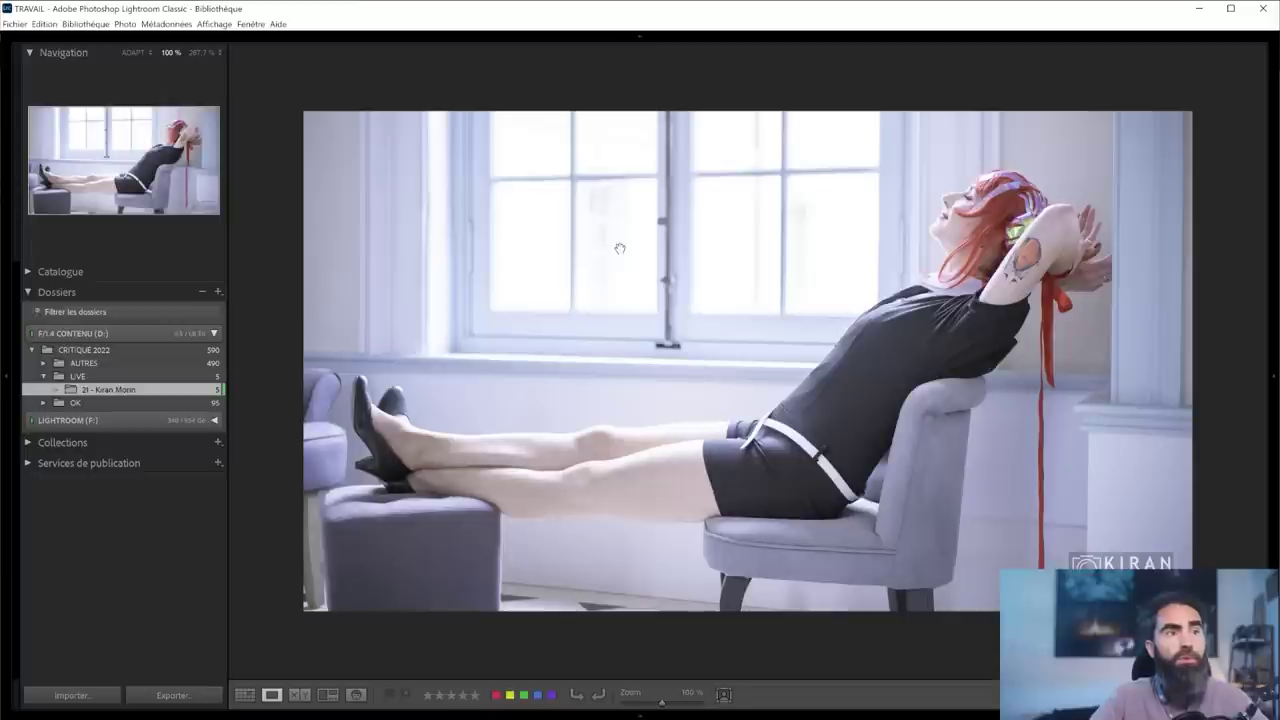
- Try cooling the first photo of the woman by the window in Develop with Temperature −29, and undo the change
left_click(651, 443)
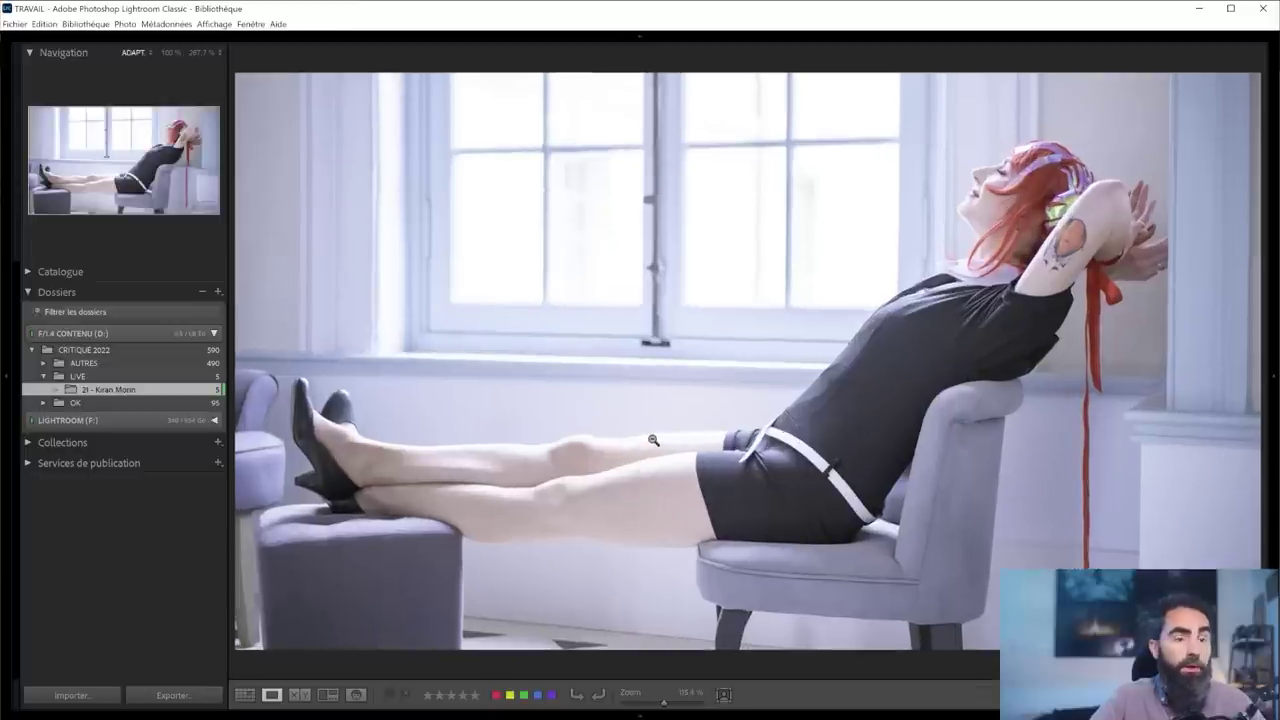
left_click(653, 440)
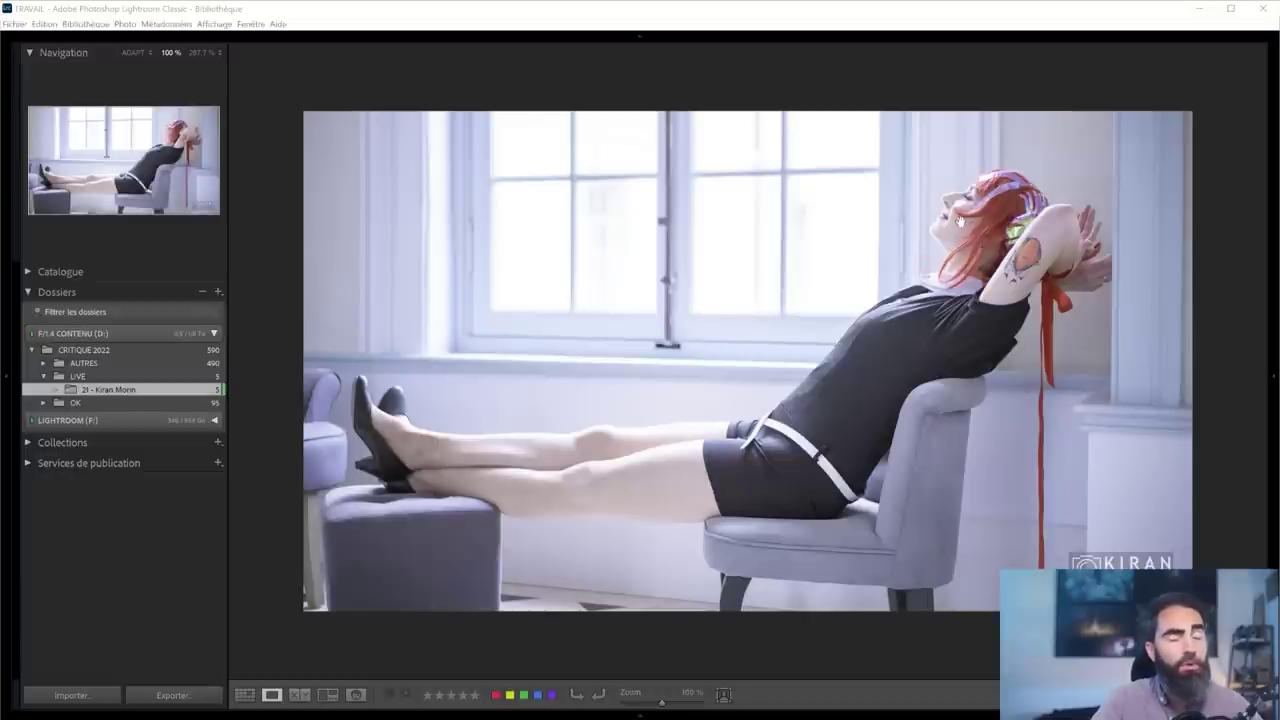
key("d")
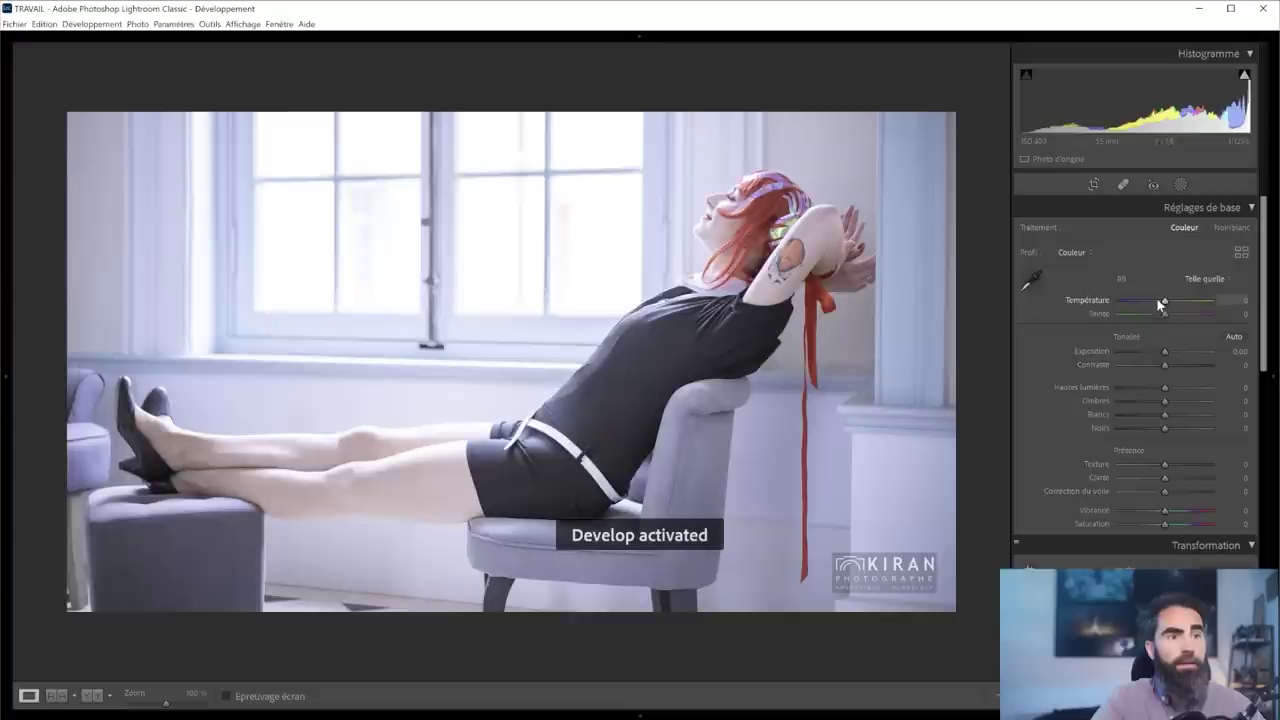
left_click_drag(1155, 304, 1152, 305)
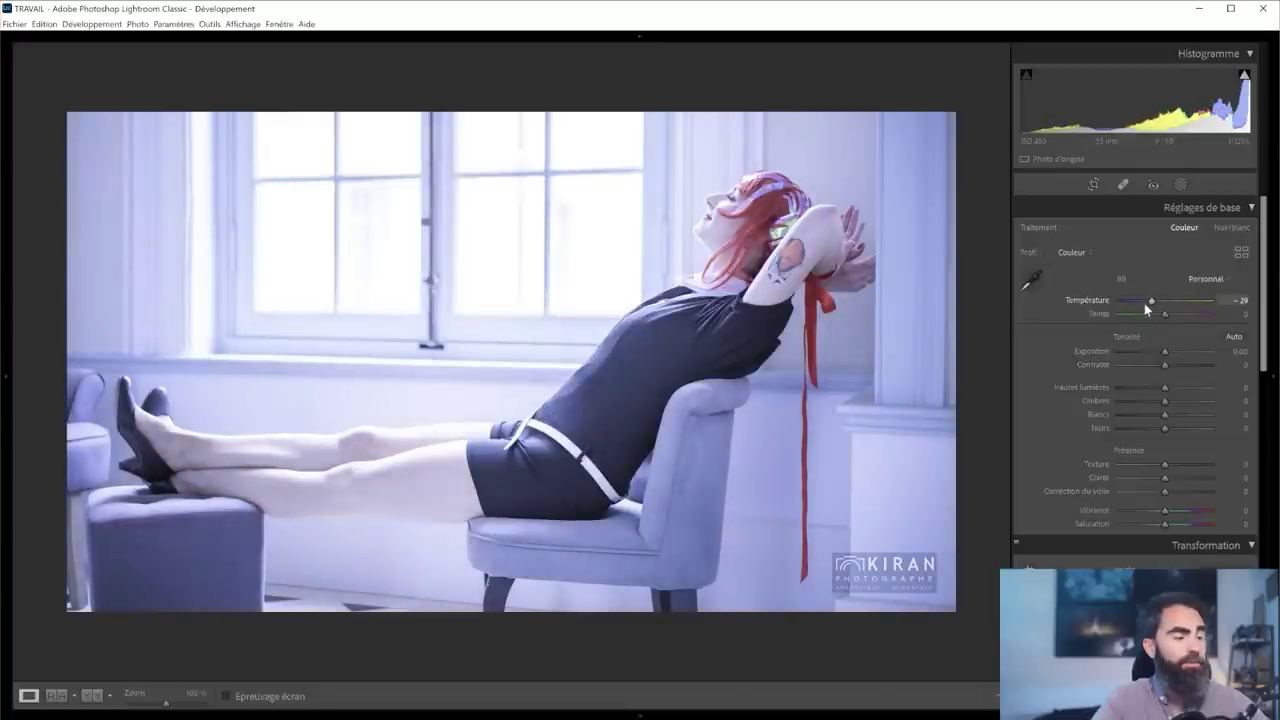
key("ctrl+z")
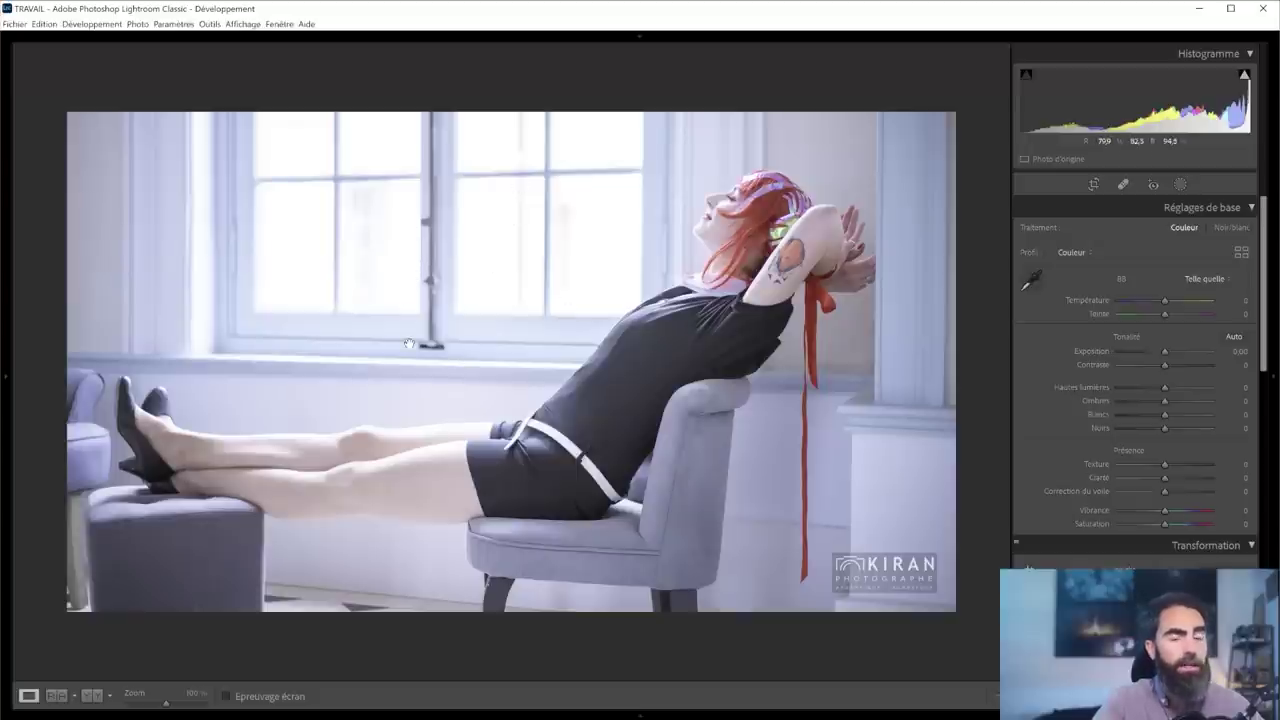
- Select all the photos in the folder and compare them side by side in Survey view
mouse_move(535, 712)
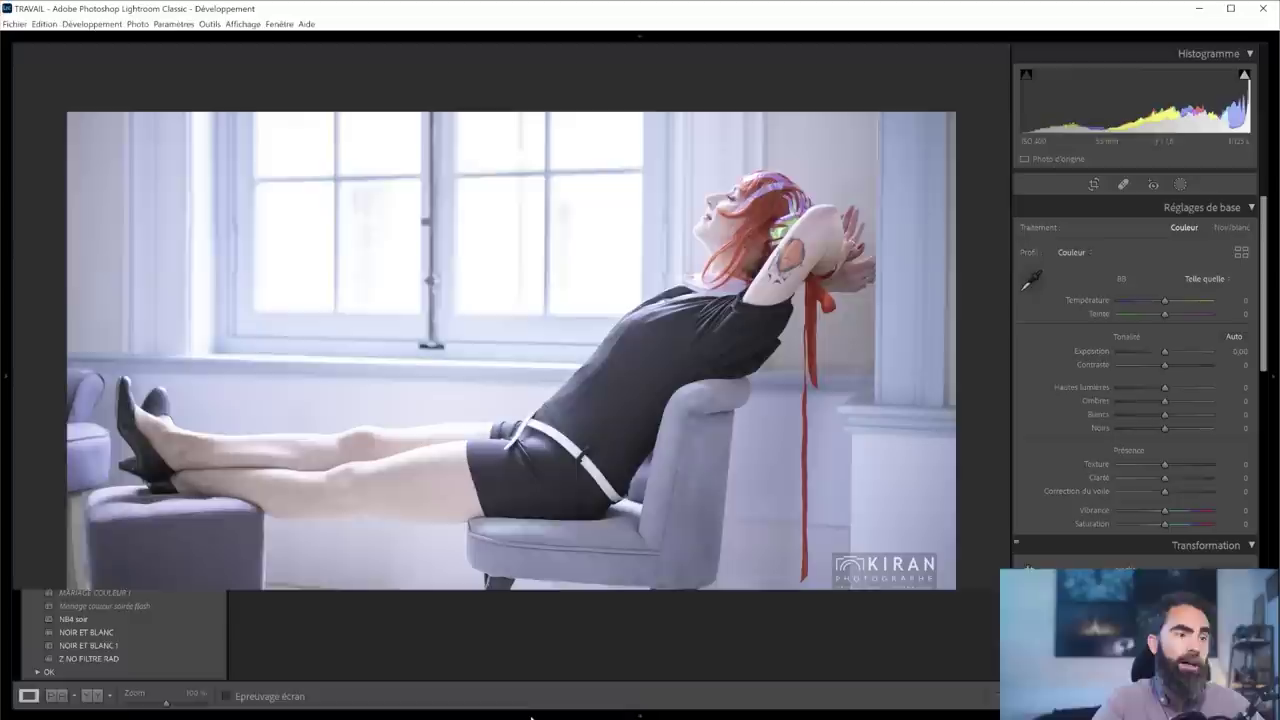
left_click(99, 670)
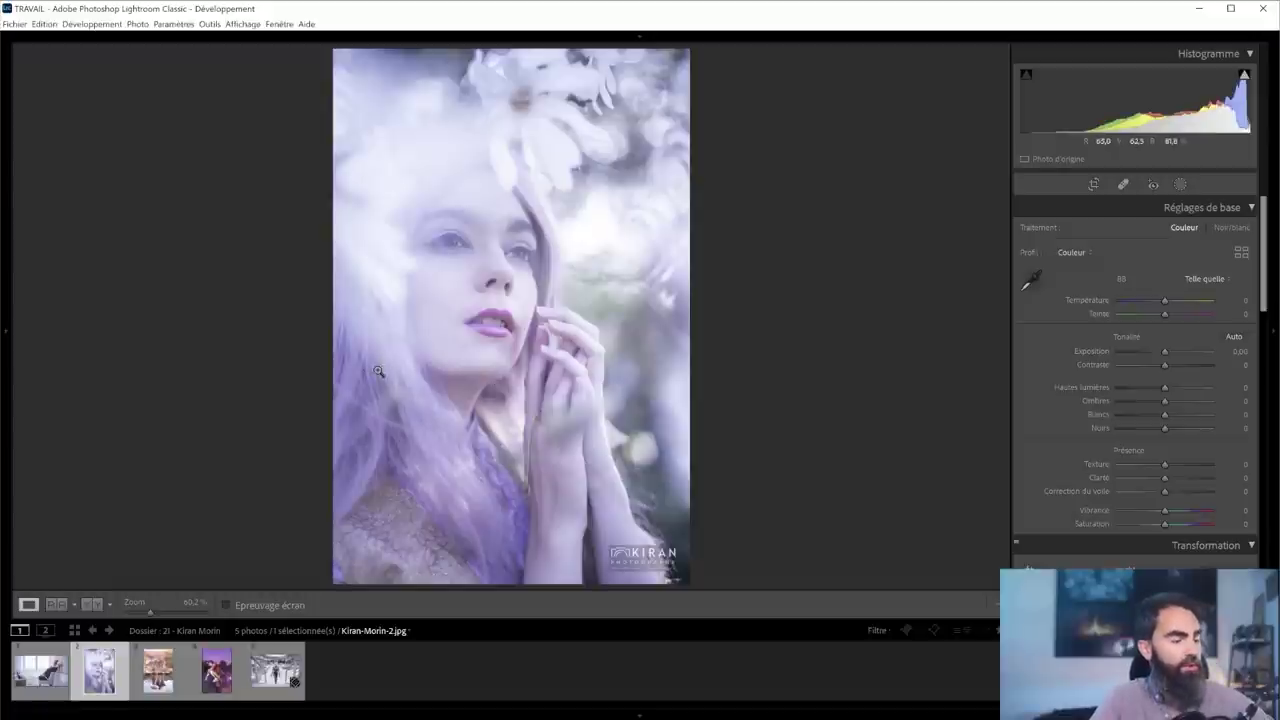
key("ctrl+a")
key("n")
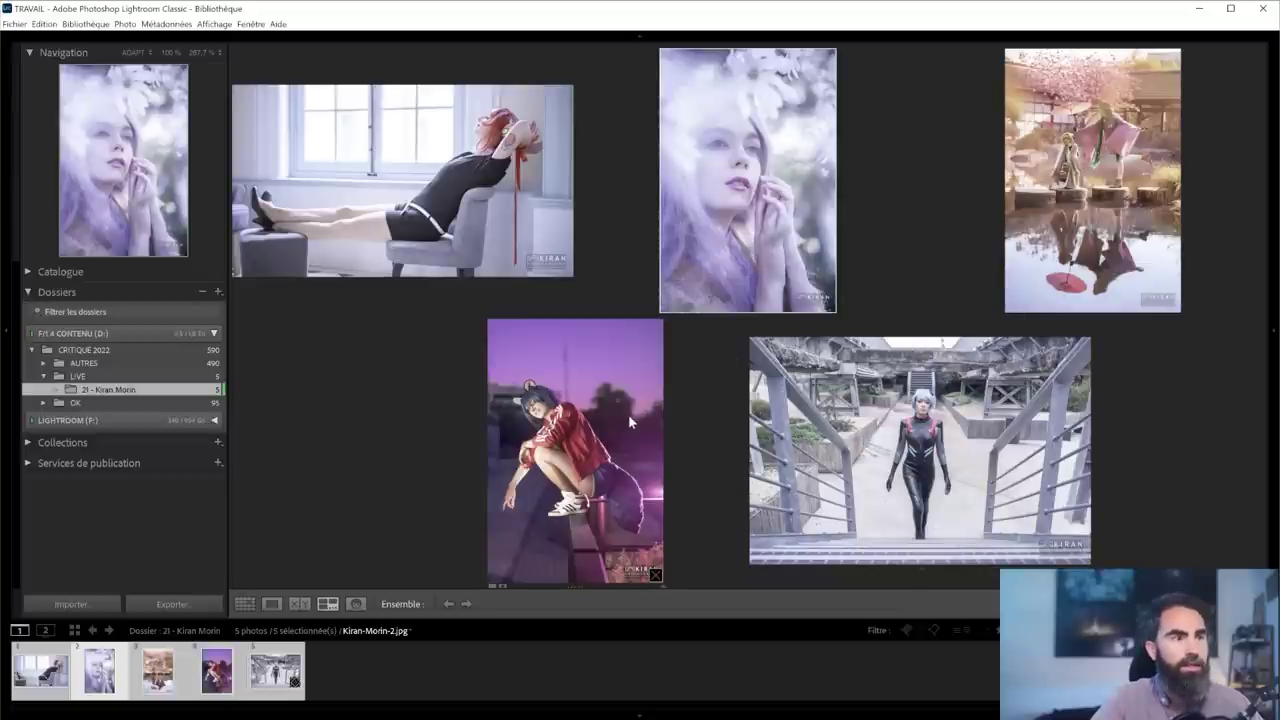
- View the second photo, the lilac portrait with flowers, in Loupe view and compare it with the first photo
key("e")
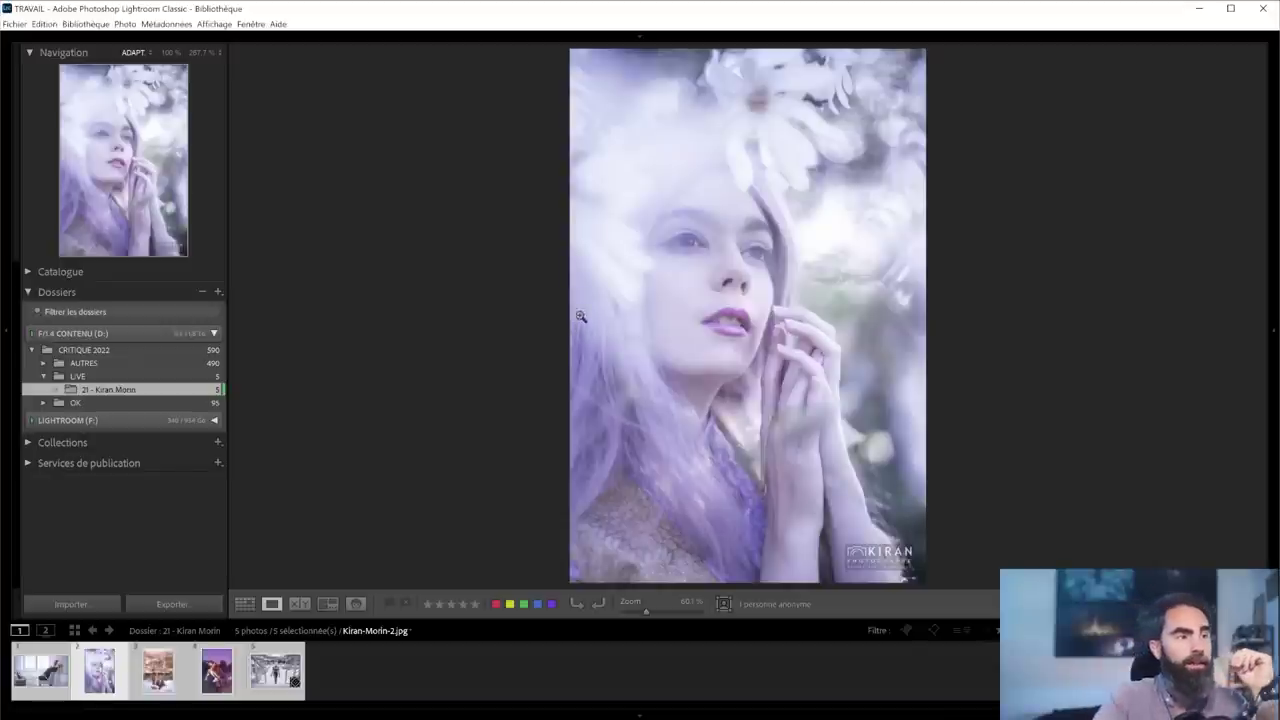
left_click(574, 320)
left_click(637, 331)
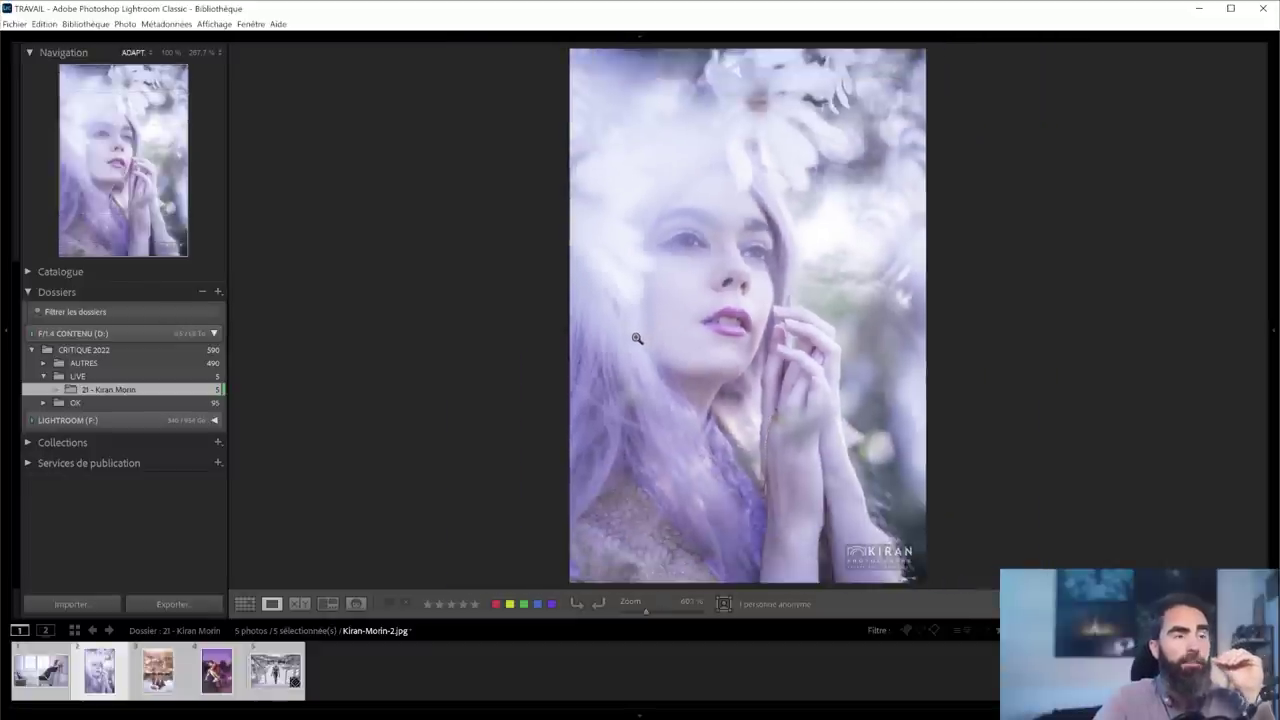
left_click(55, 668)
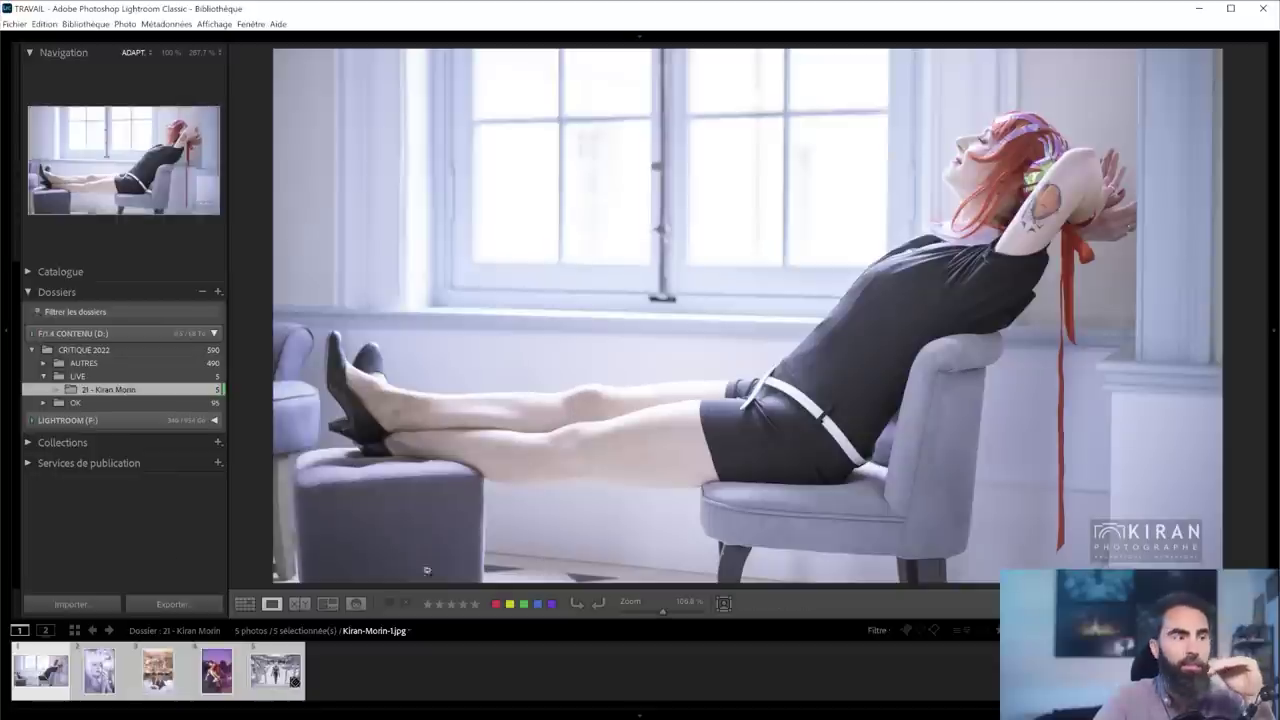
left_click(90, 676)
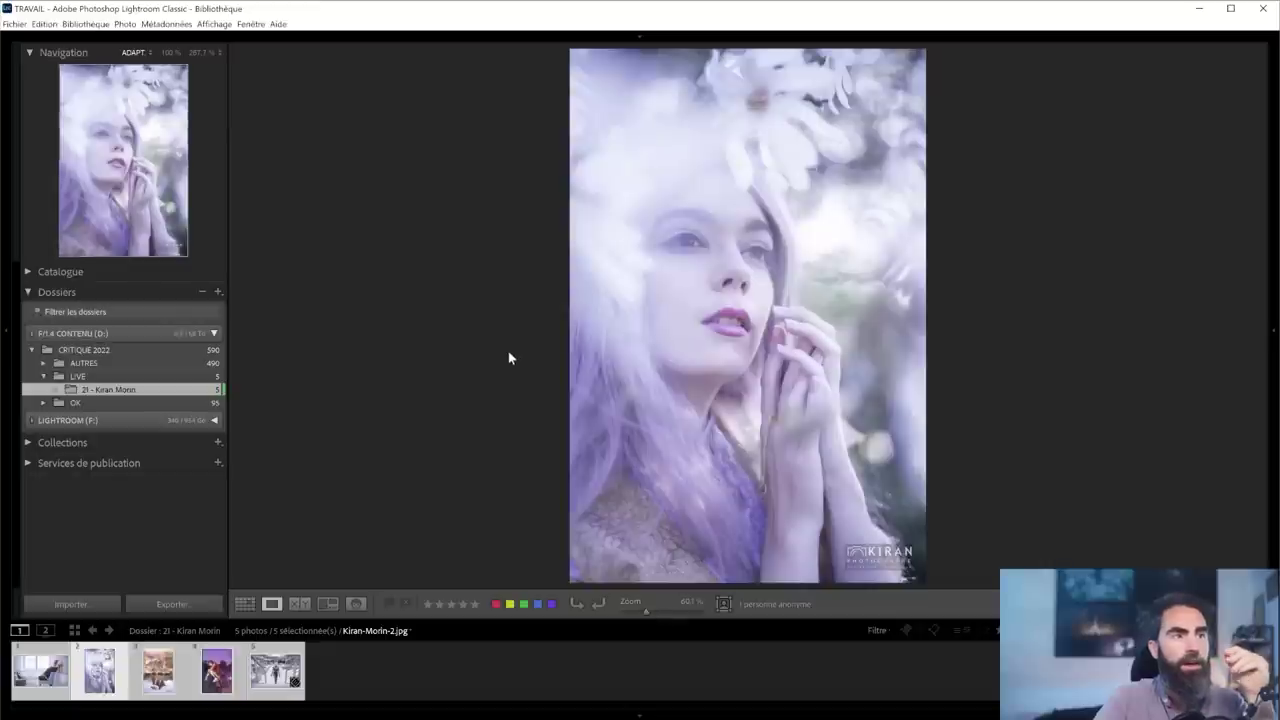
- Examine the lilac portrait at 100% and in full, checking the face, eyes, hands, hair and blurred background
left_click(615, 302)
left_click_drag(886, 271, 951, 445)
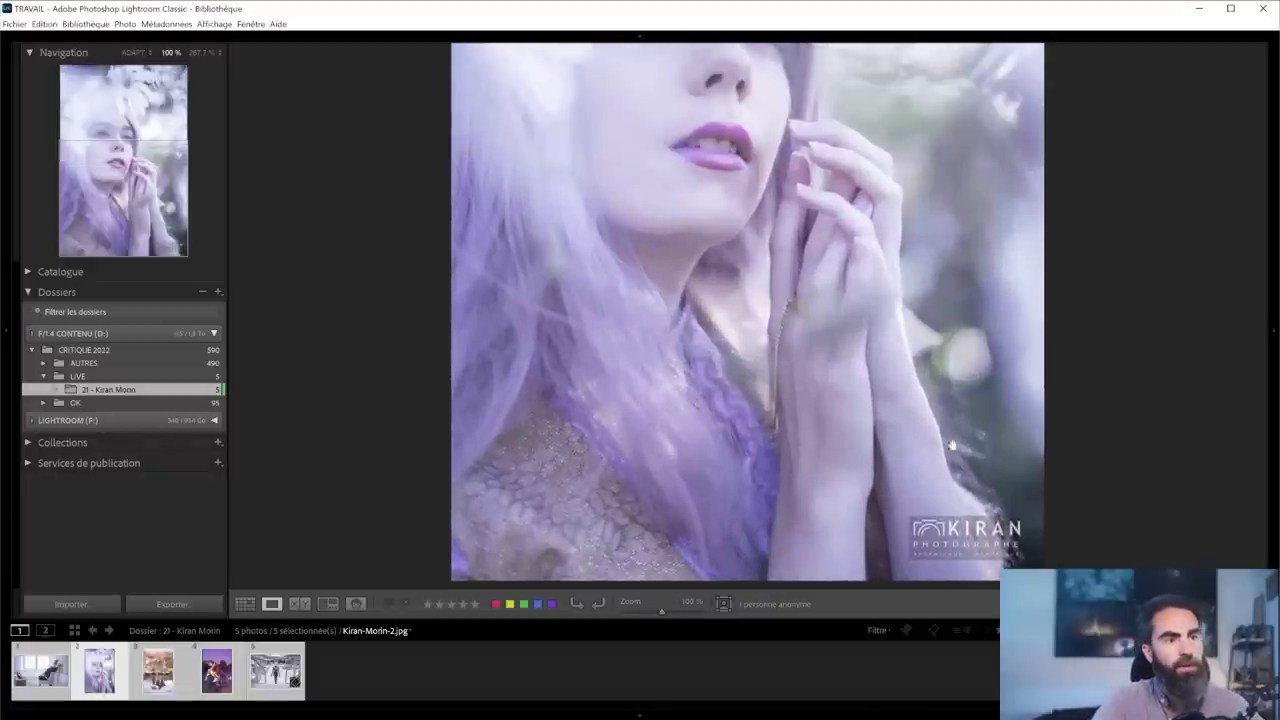
left_click(875, 329)
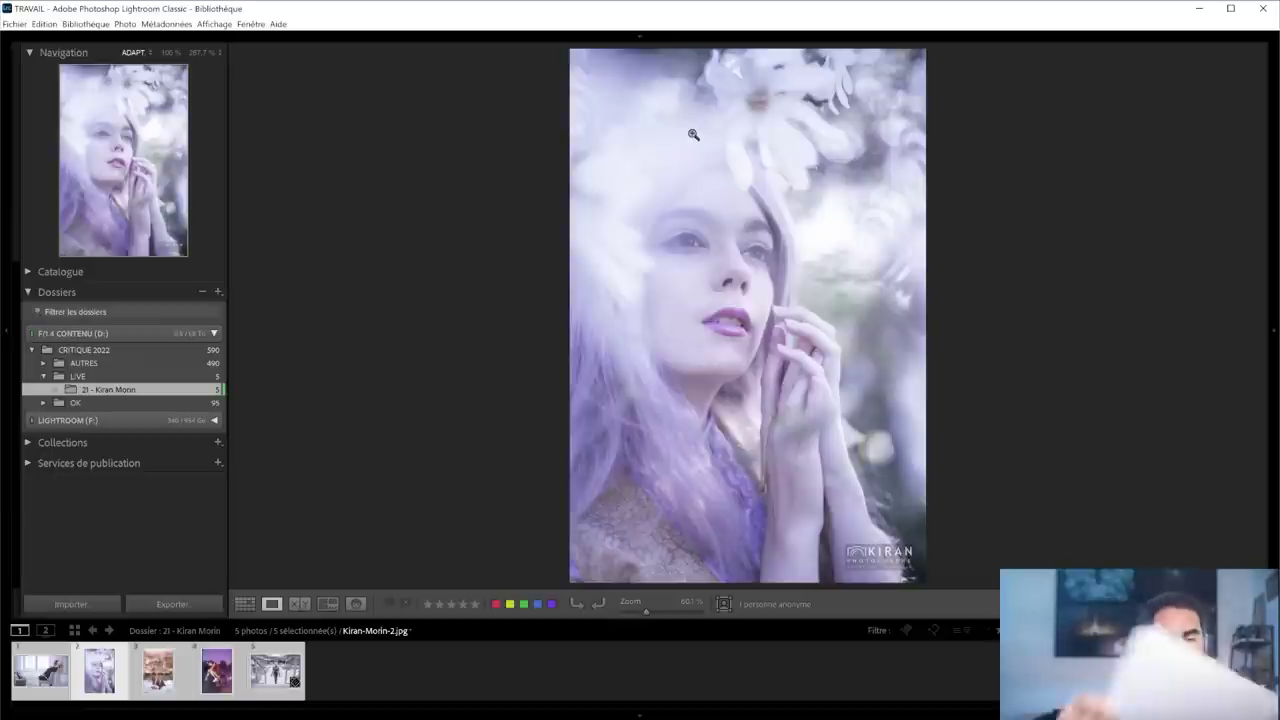
left_click(783, 303)
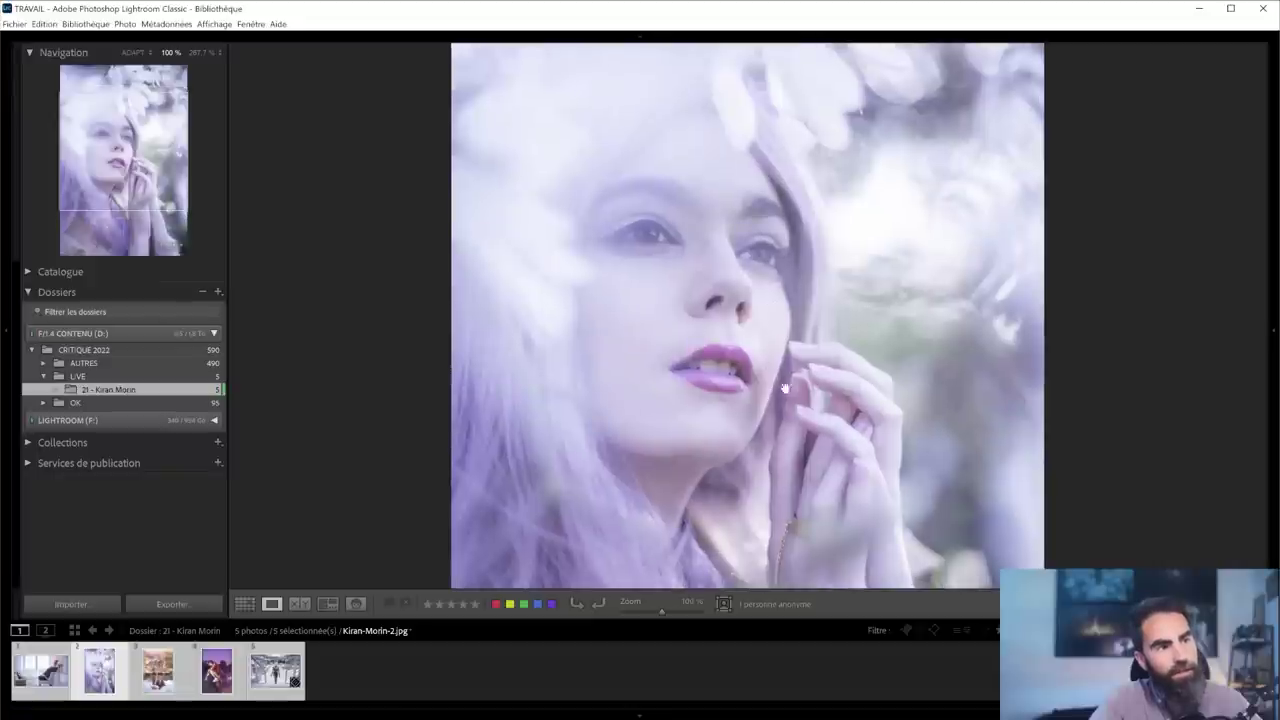
left_click(694, 424)
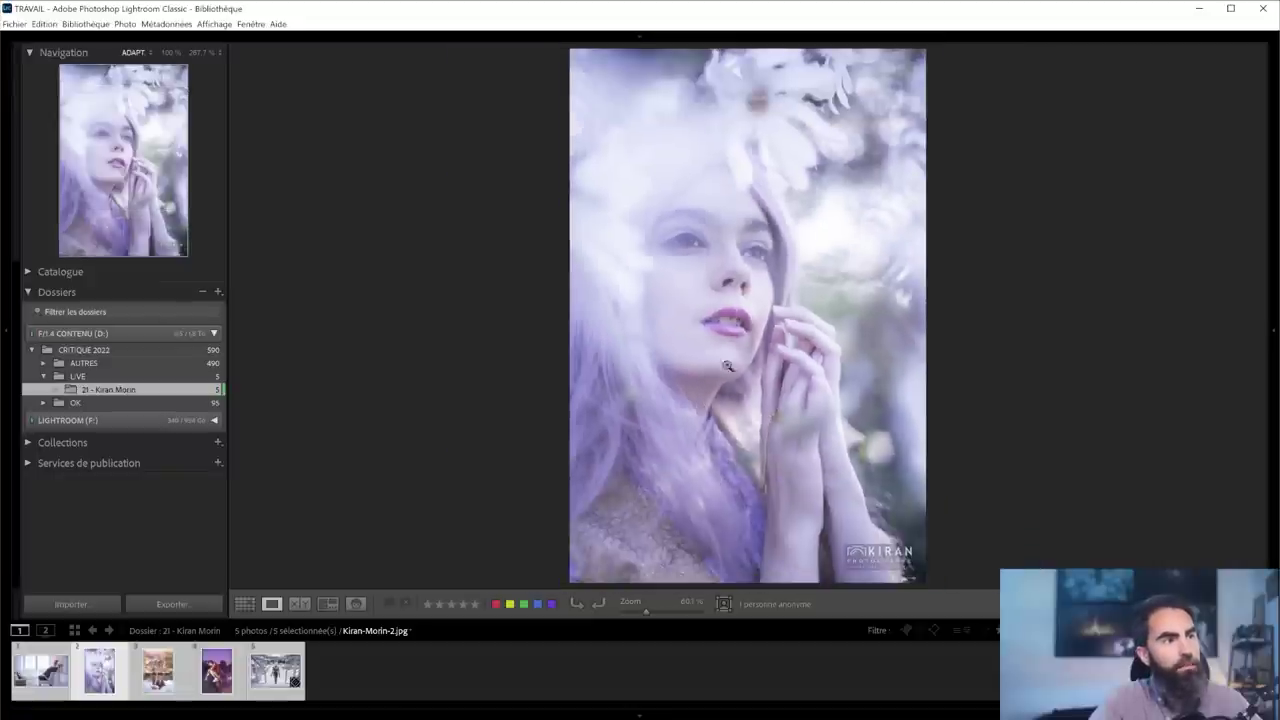
left_click(684, 236)
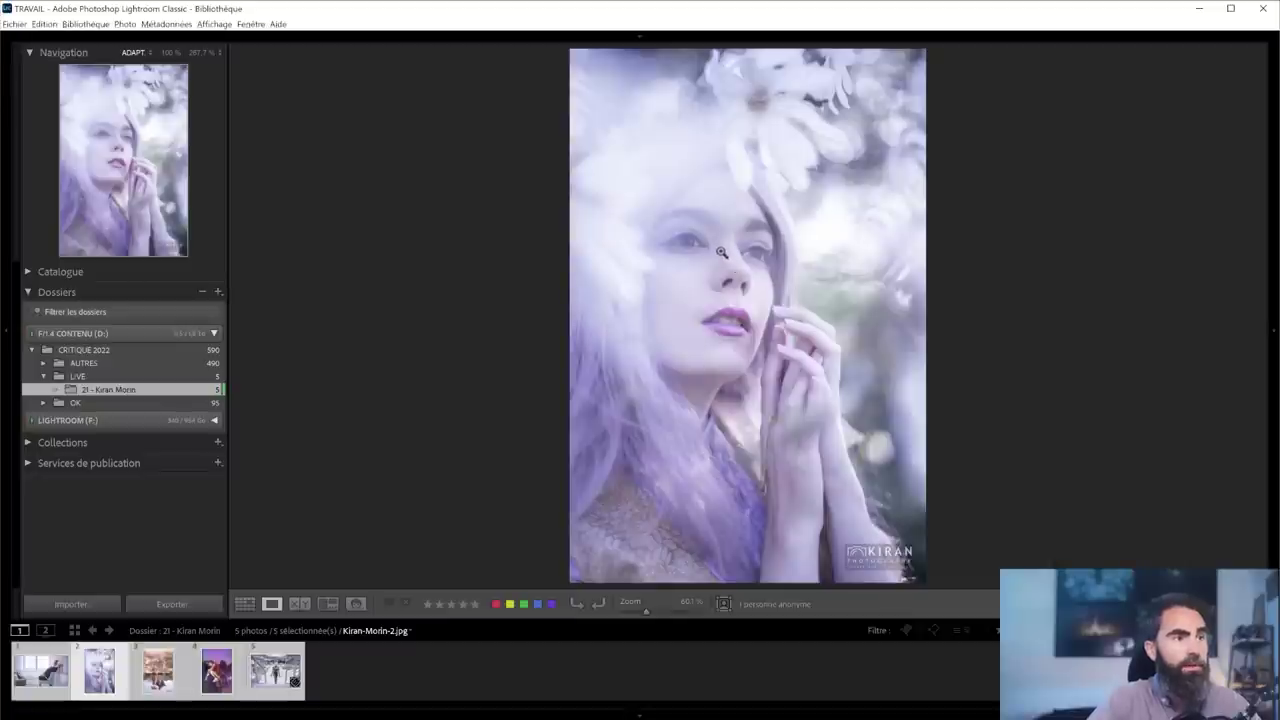
left_click(721, 252)
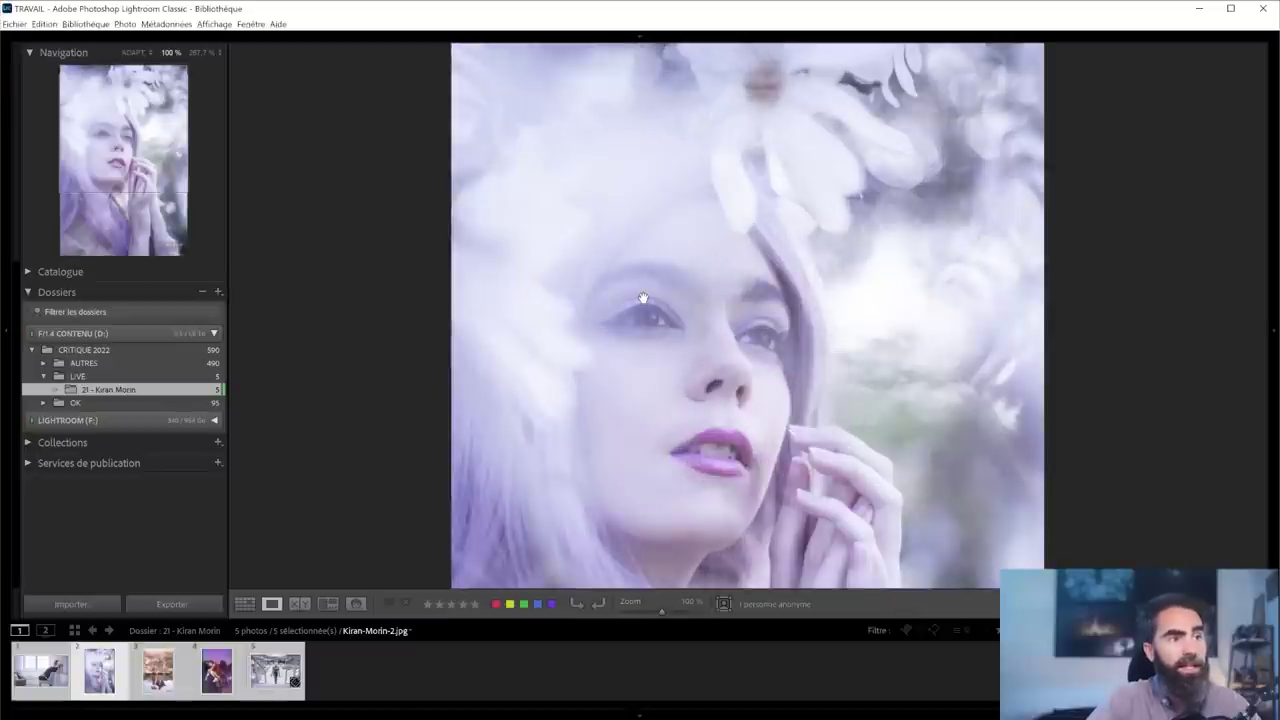
left_click(654, 326)
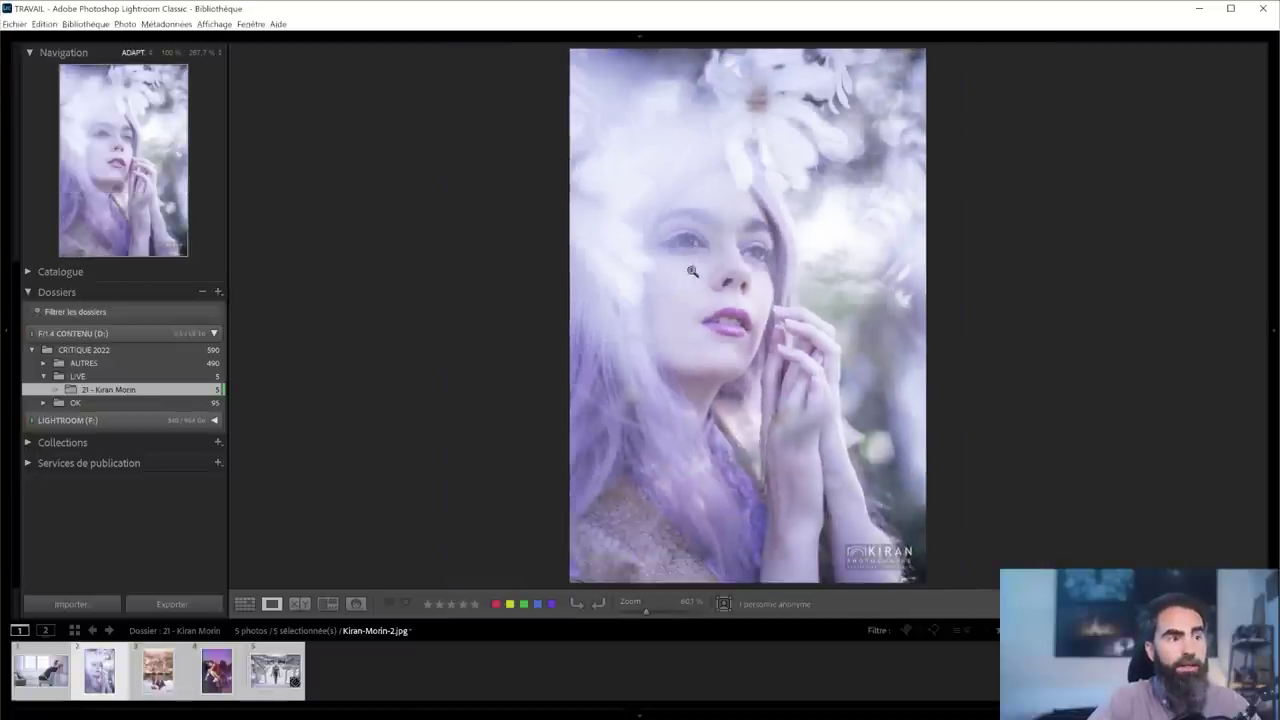
left_click(789, 339)
left_click(818, 358)
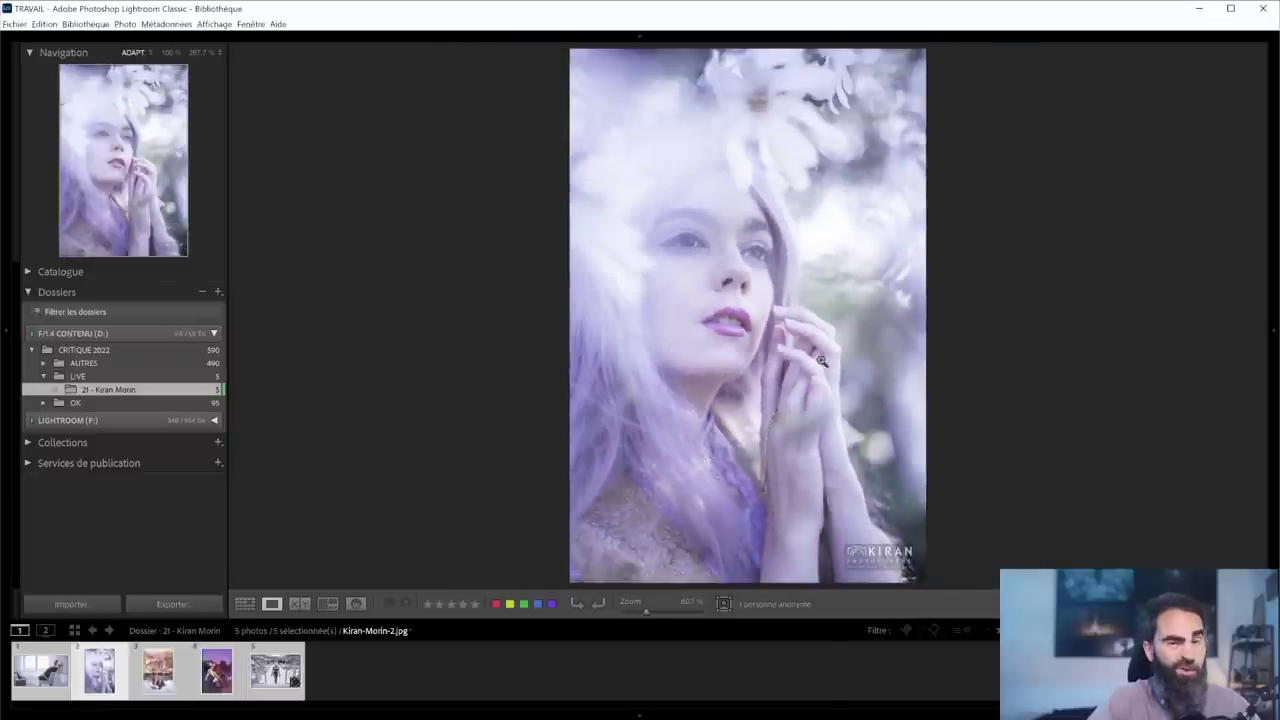
- Open the third photo, the two cosplayers on stepping stones, and examine its blossoms, figures, background and water at 100%
left_click(175, 681)
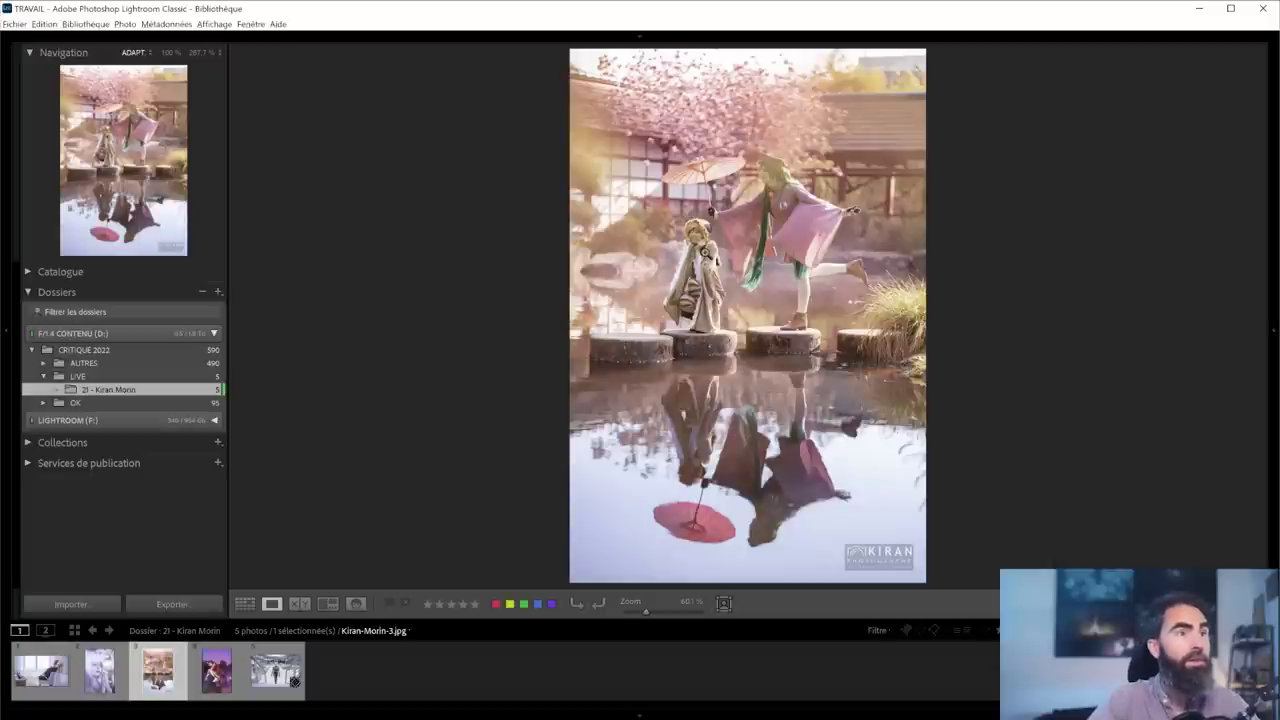
left_click(706, 252)
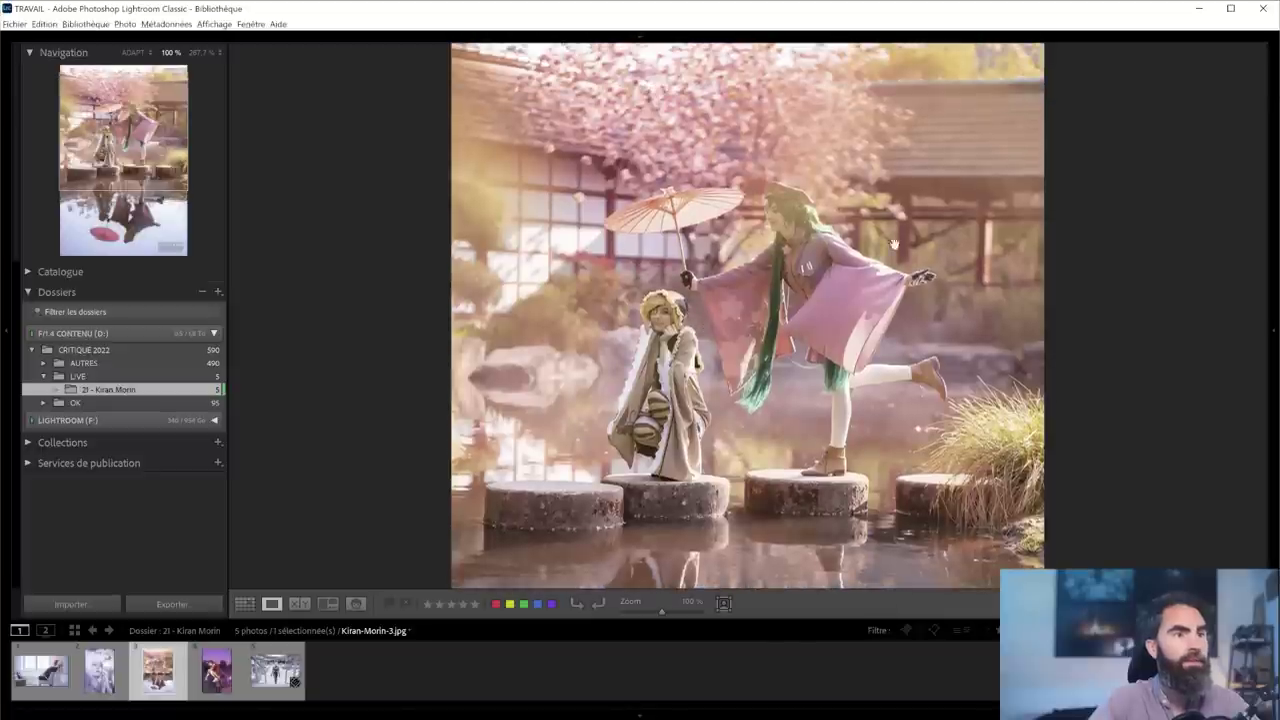
left_click(850, 262)
key("Right")
key("Right")
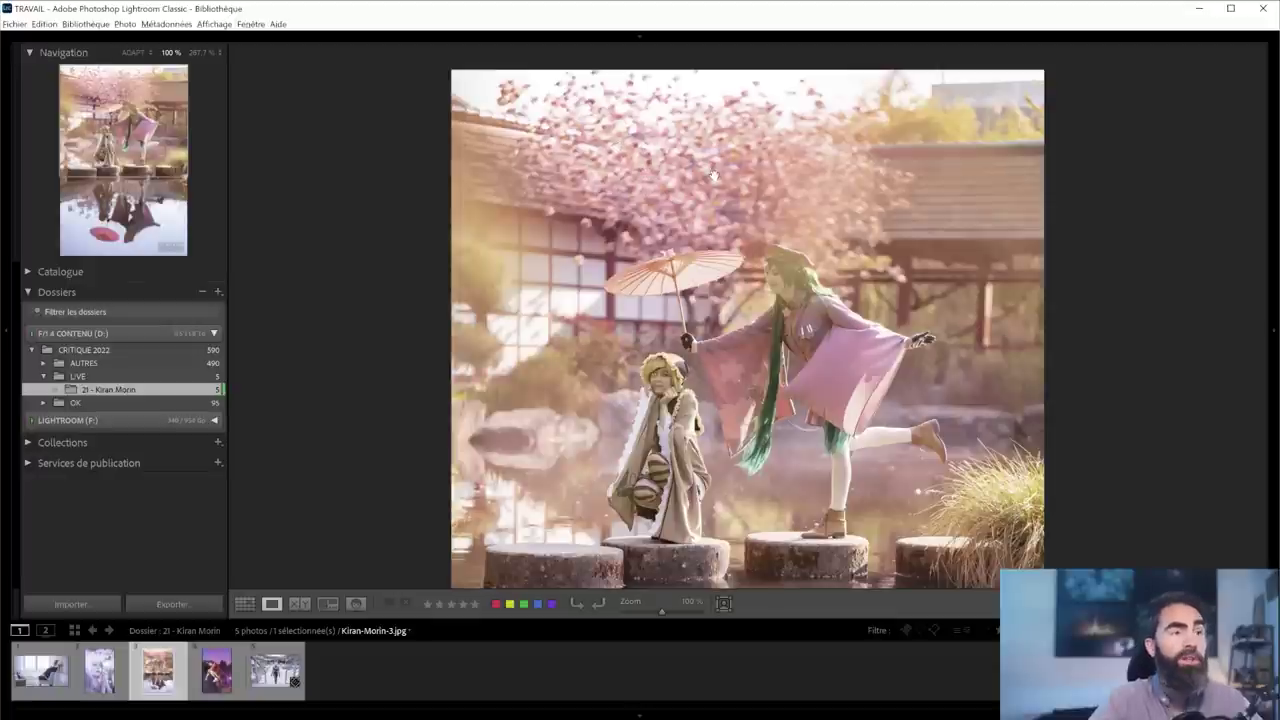
left_click_drag(513, 410, 483, 207)
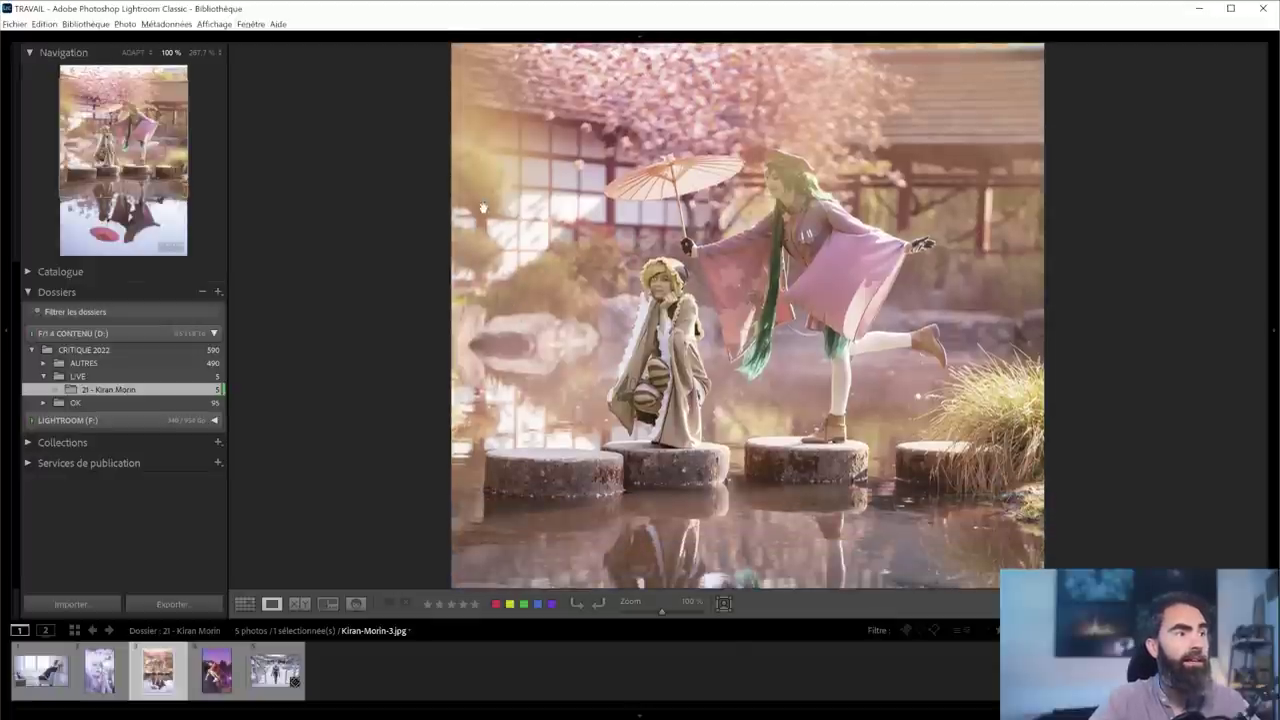
scroll(665, 413, "down", 5)
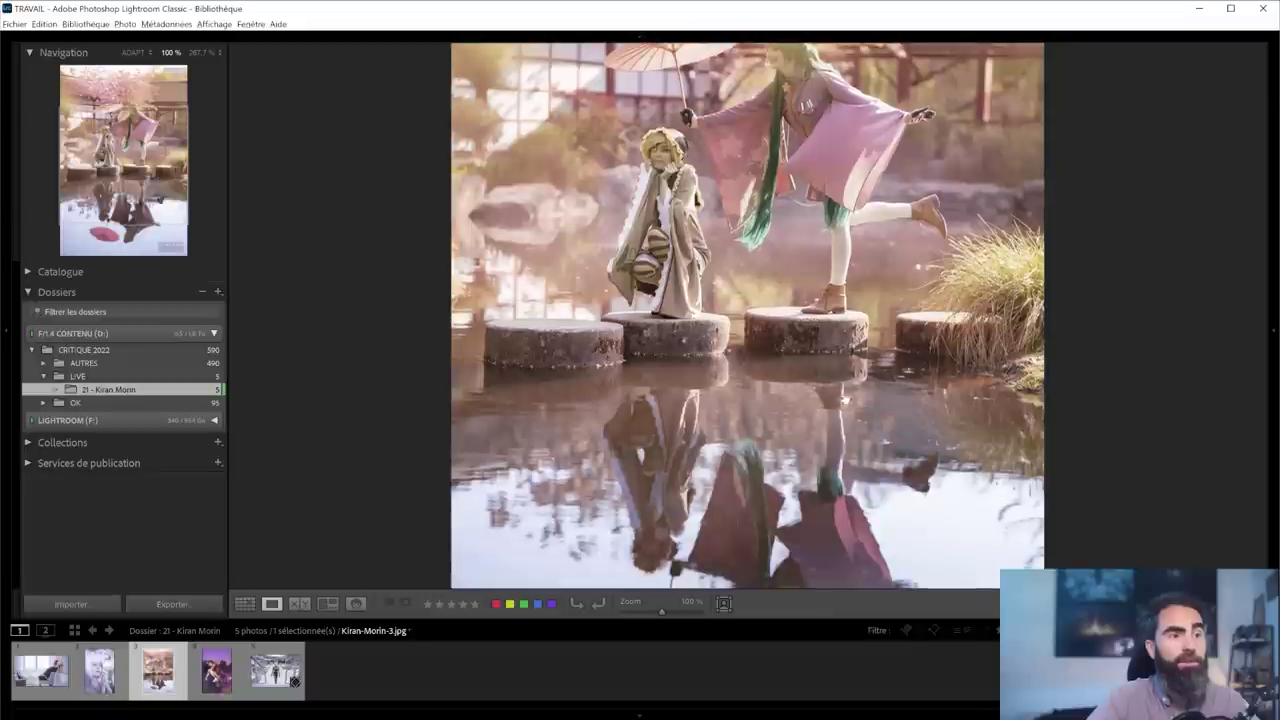
scroll(852, 260, "up", 5)
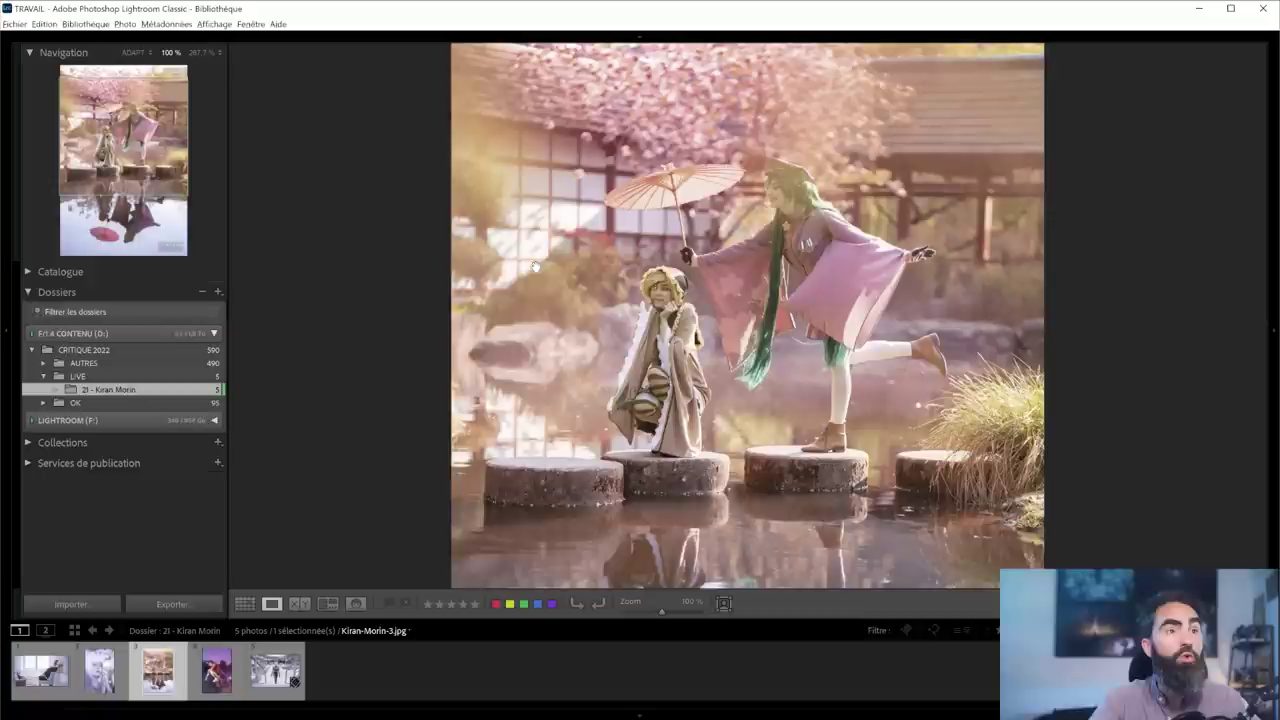
scroll(535, 270, "up", 3)
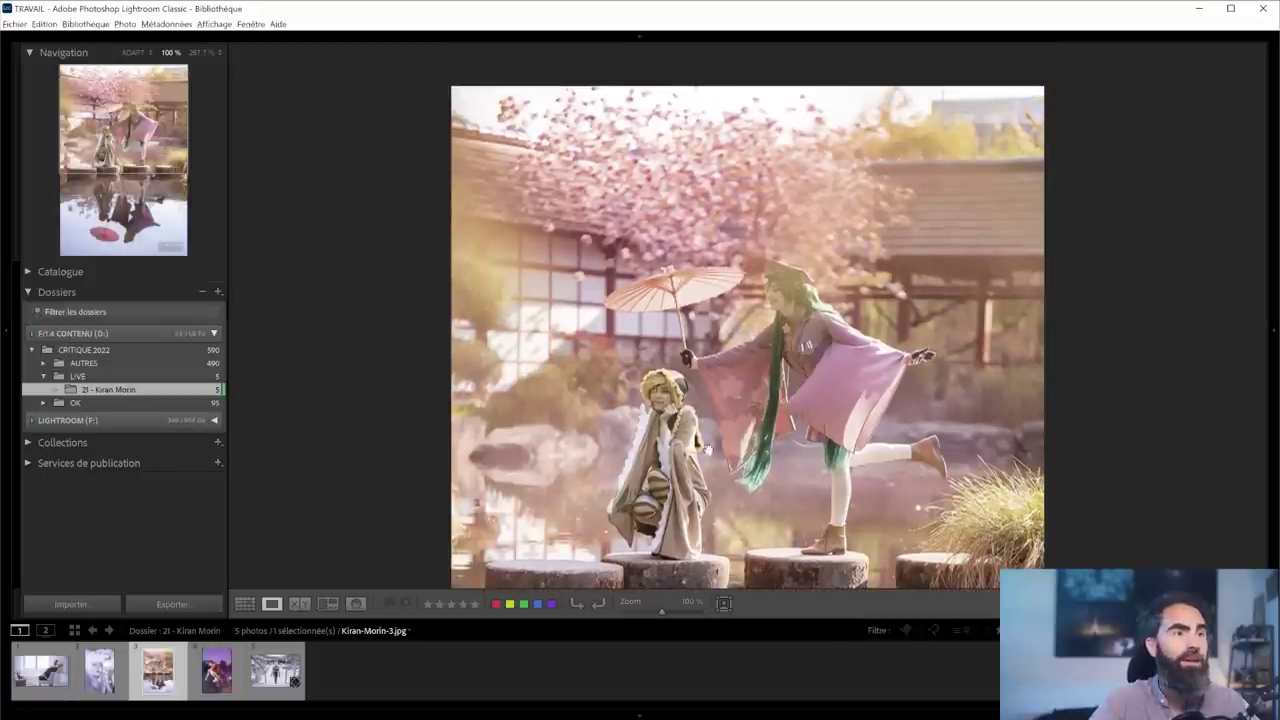
scroll(883, 363, "up", 3)
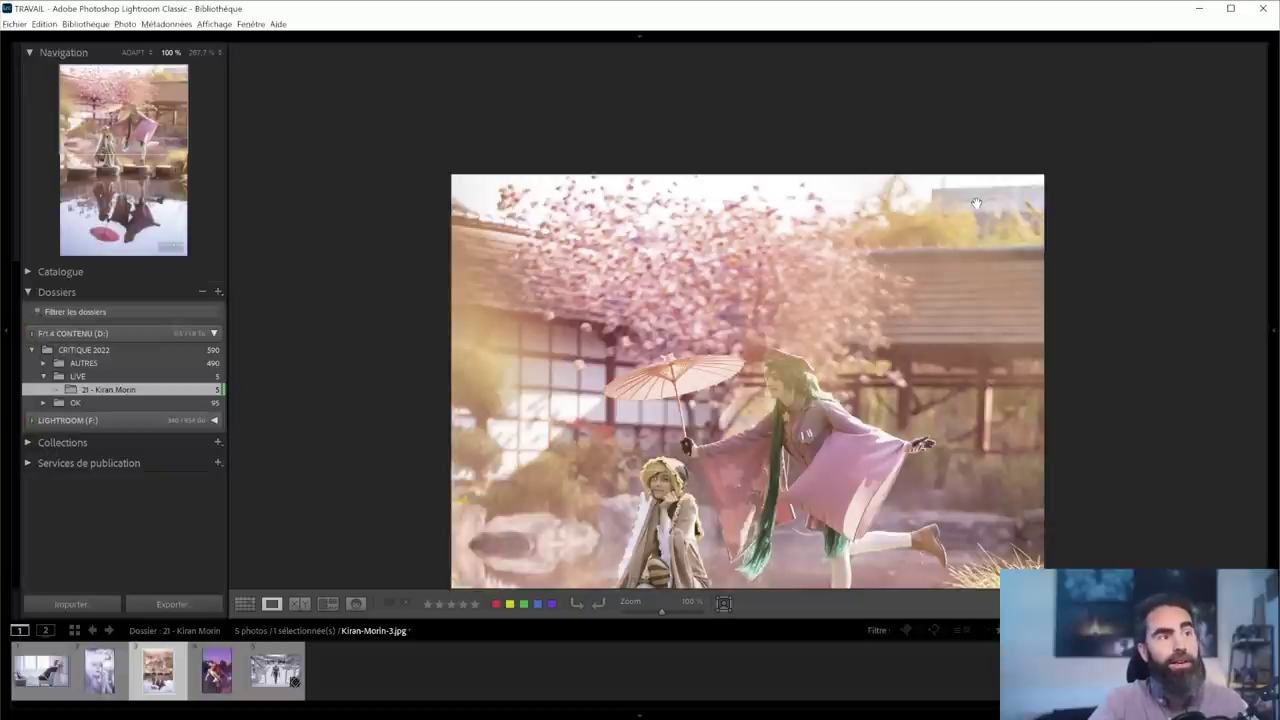
left_click_drag(933, 408, 922, 235)
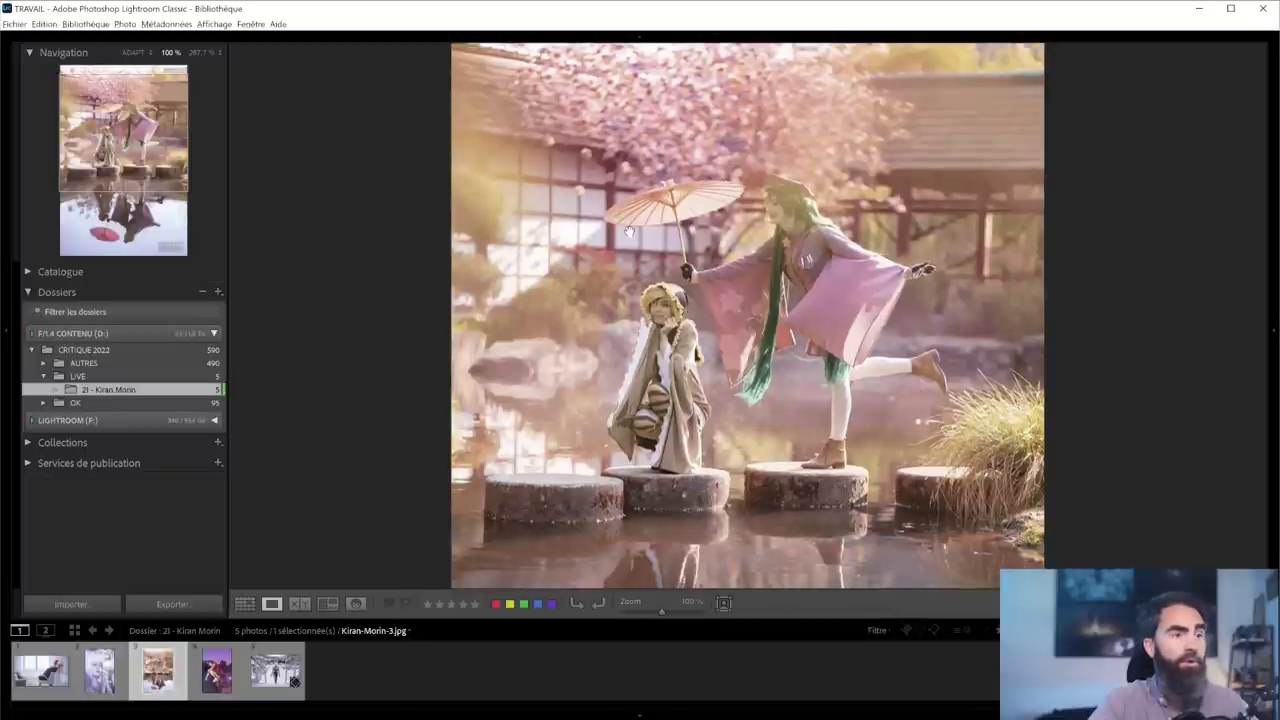
- Open the stepping-stones photo in Develop and inspect the water reflection and the crouching figure's face up close
key("d")
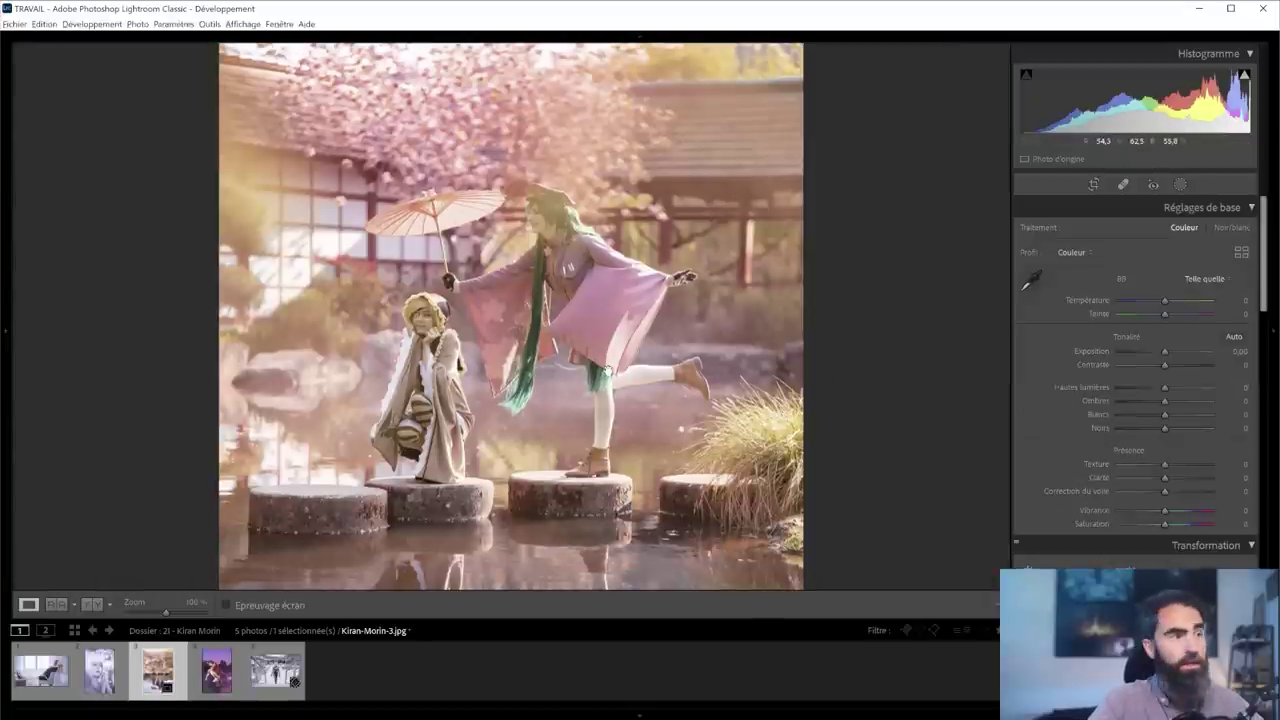
left_click_drag(575, 456, 571, 258)
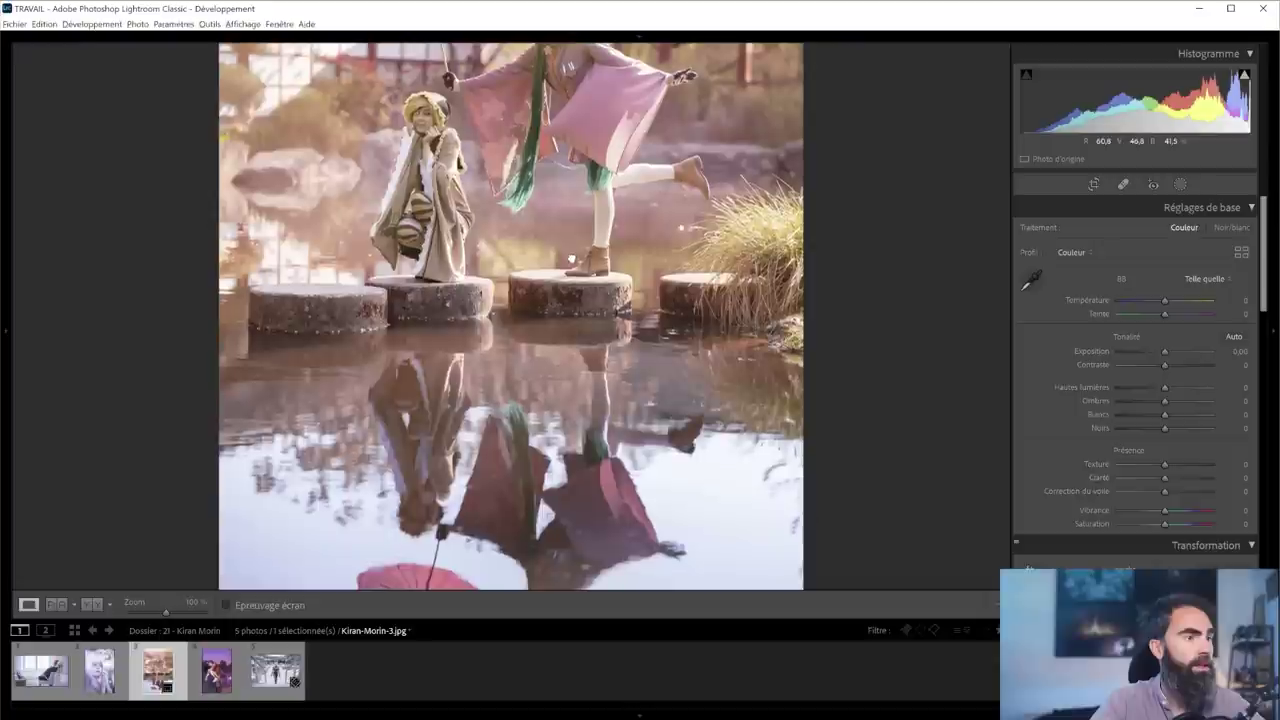
left_click_drag(582, 500, 564, 318)
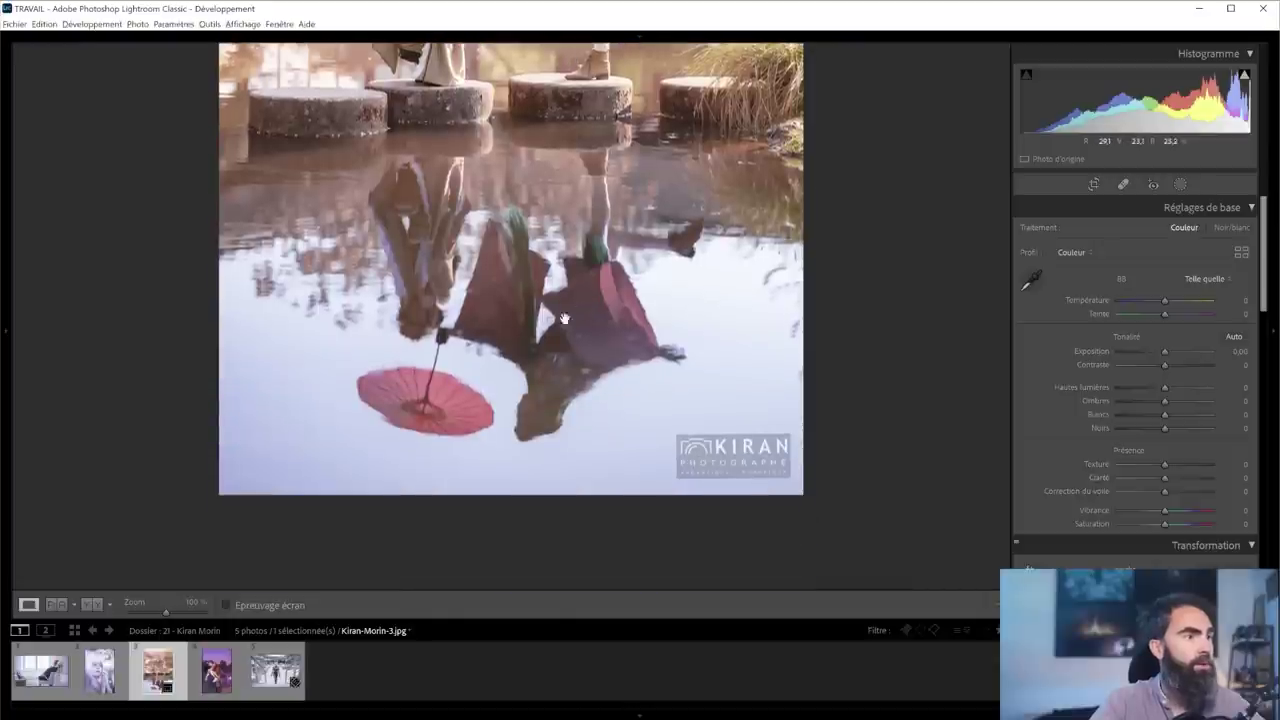
left_click(538, 257)
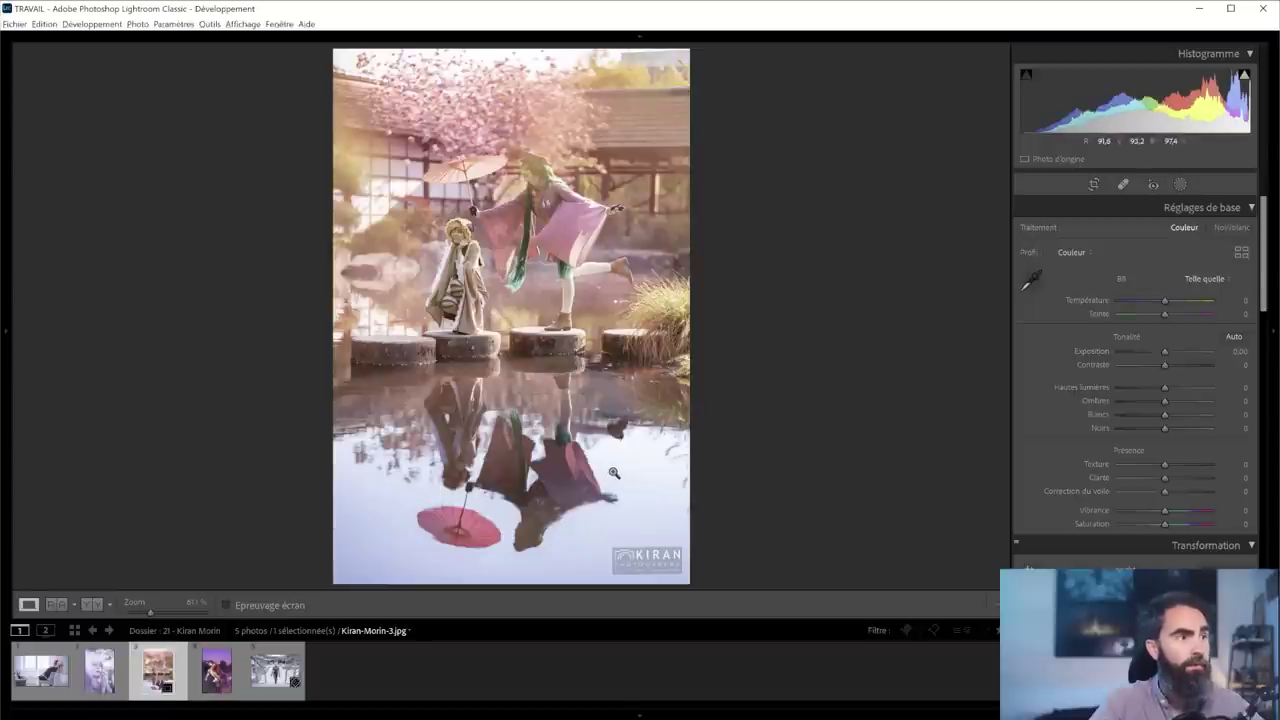
key("z")
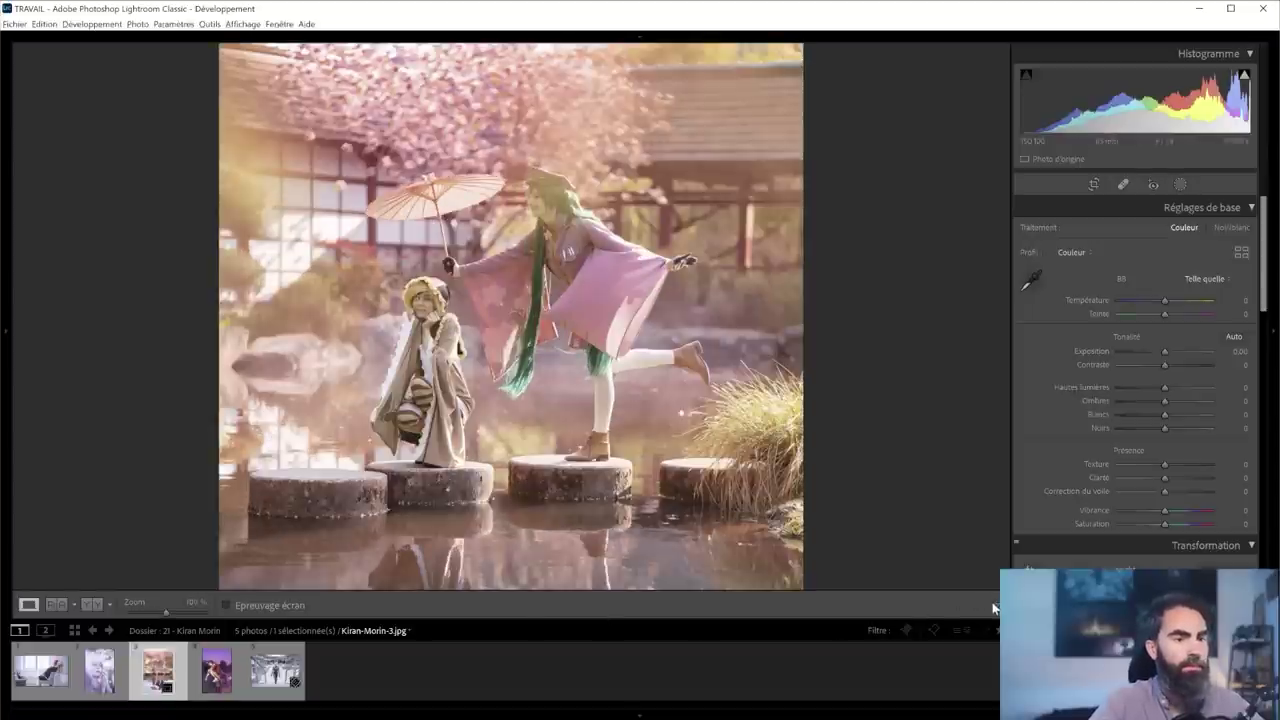
left_click(555, 318)
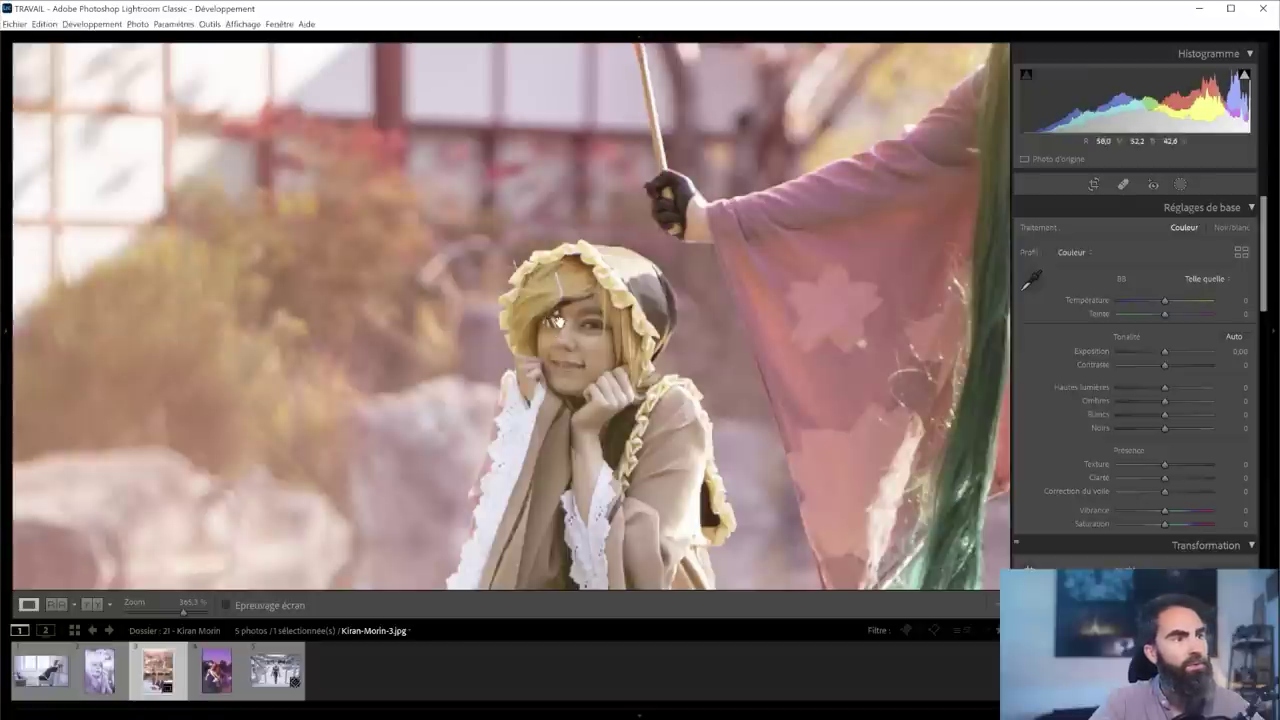
- Inspect the crouching cosplayer, then the standing cosplayer's face, green hair and parasol, up close in the stepping-stones photo
left_click(549, 321)
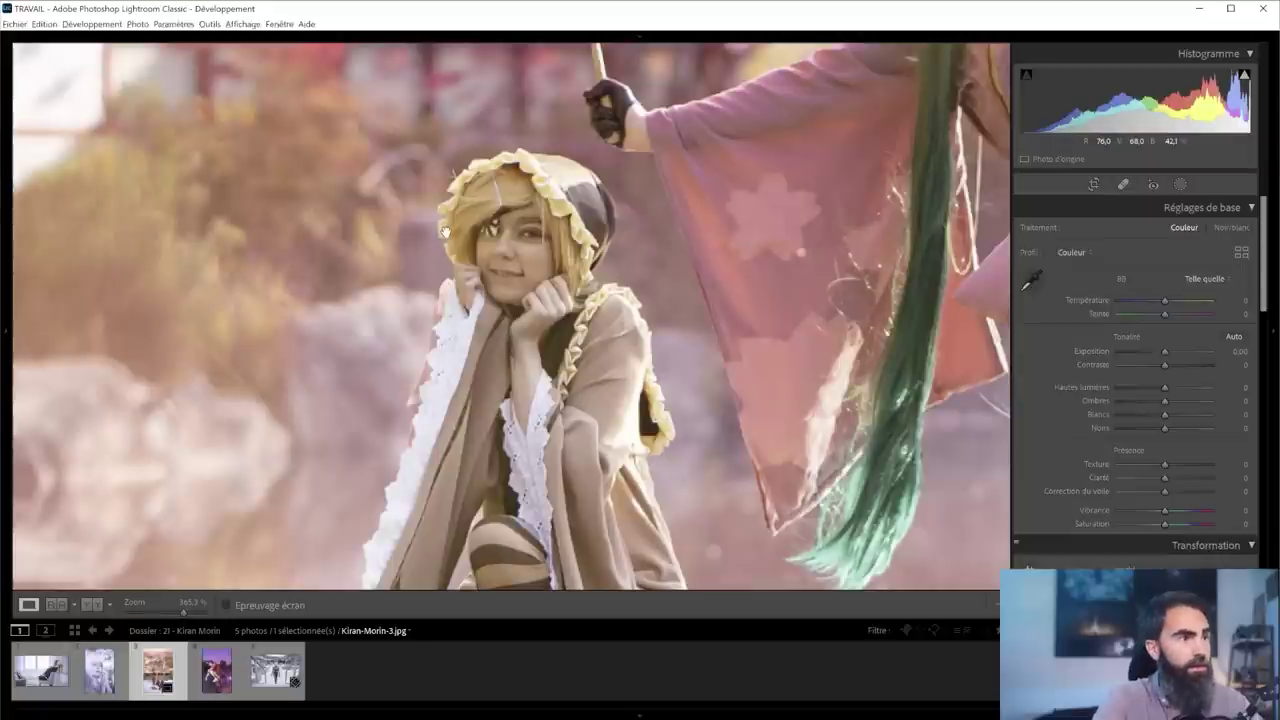
left_click(489, 217)
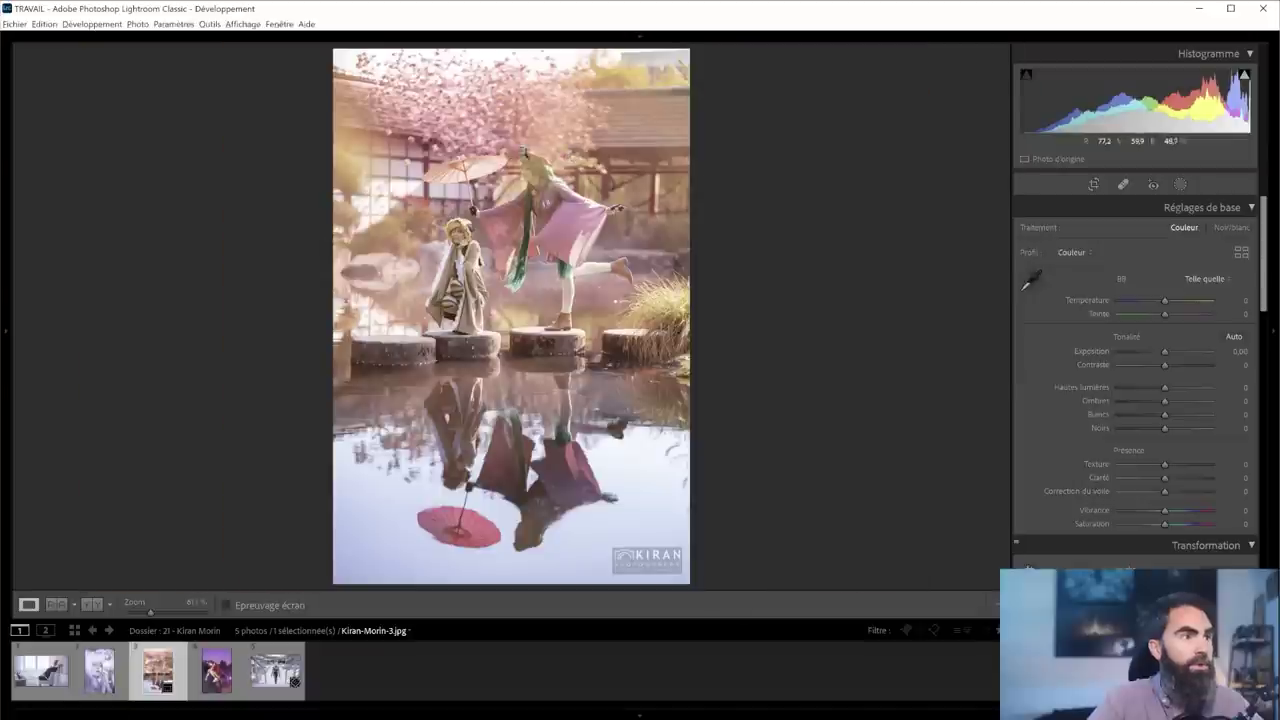
left_click(522, 155)
left_click_drag(594, 237, 796, 229)
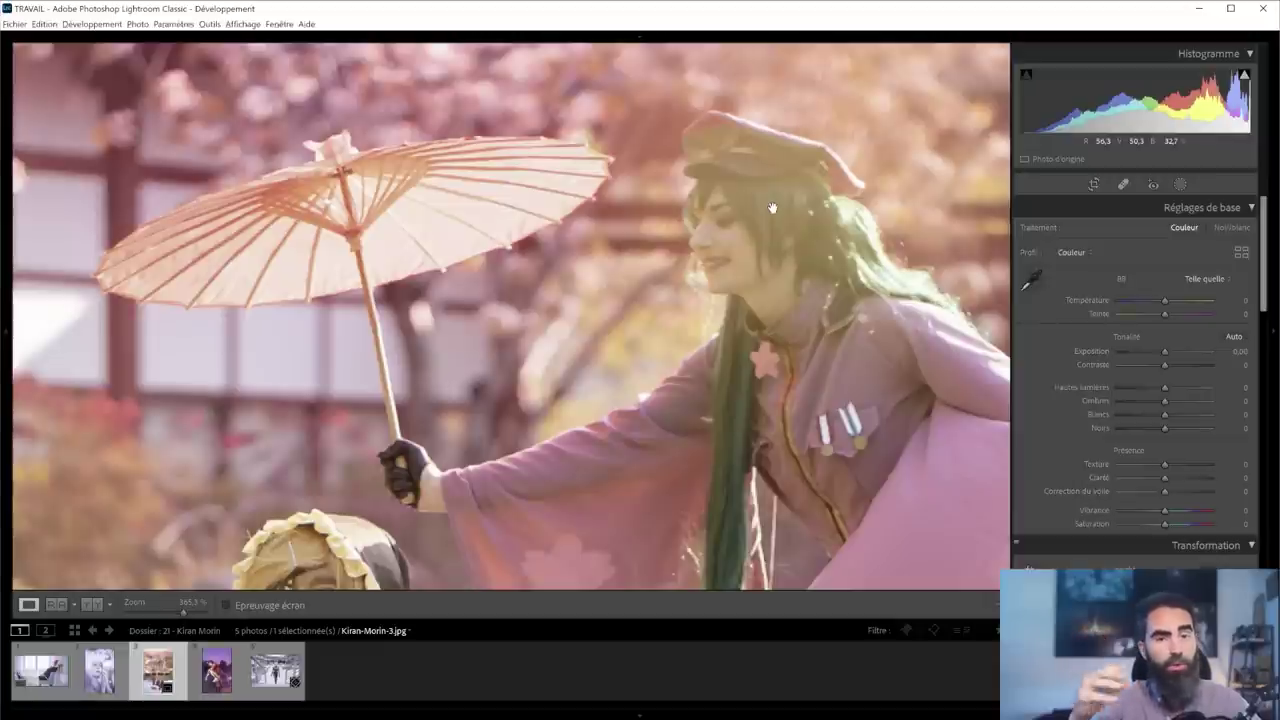
left_click(771, 208)
key("Left")
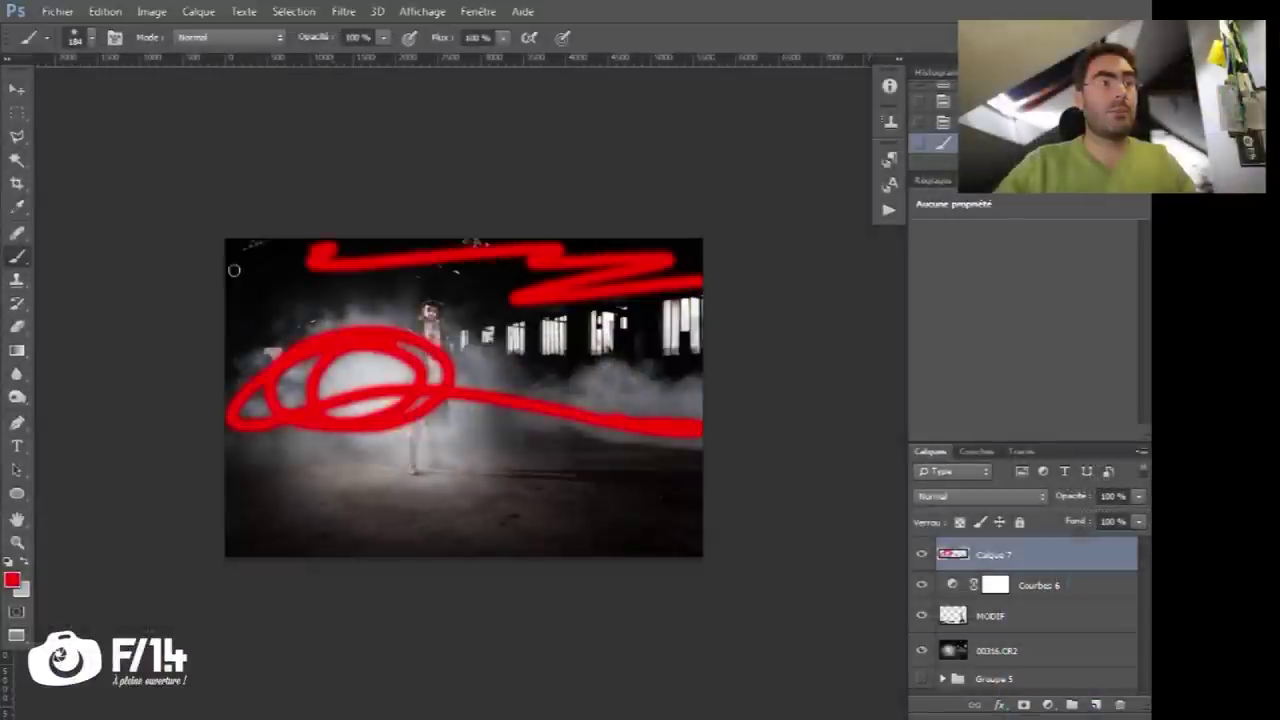
- In Photoshop, mark the smoky hall photo's upper-left and lower dark areas with red brush strokes, and undo the strokes
left_click_drag(233, 269, 320, 245)
left_click_drag(235, 521, 737, 549)
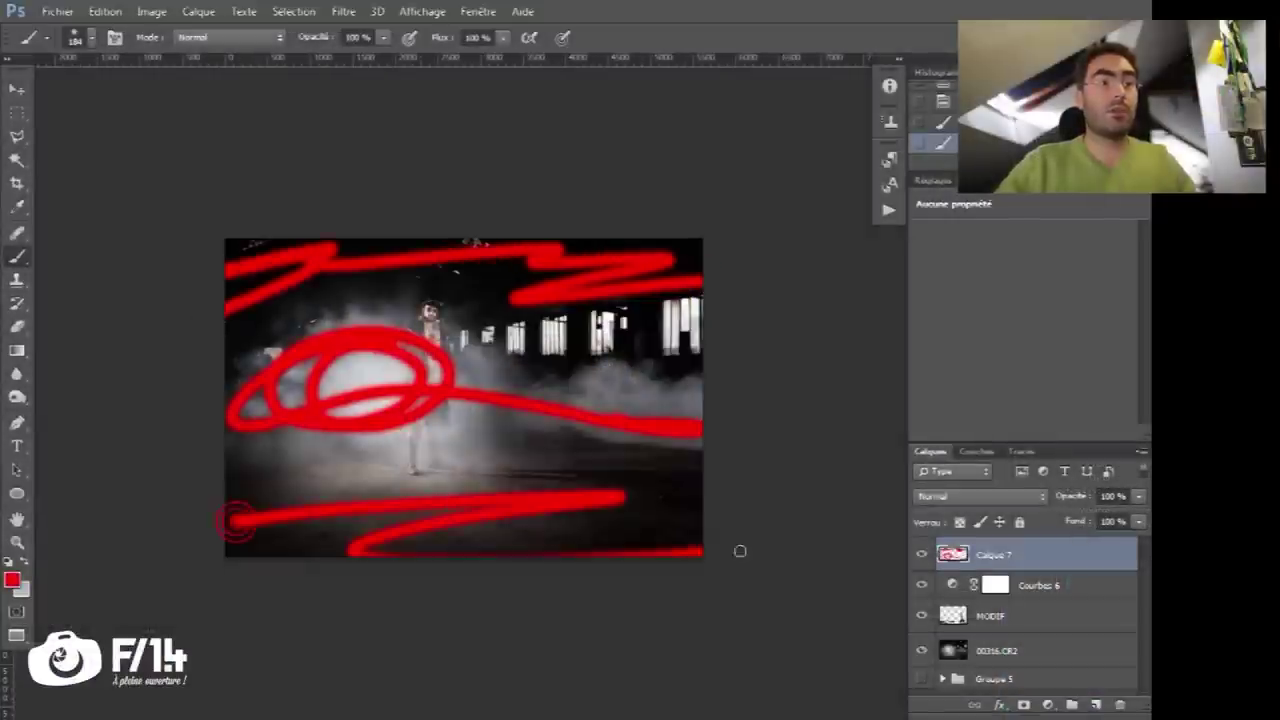
key("ctrl+z")
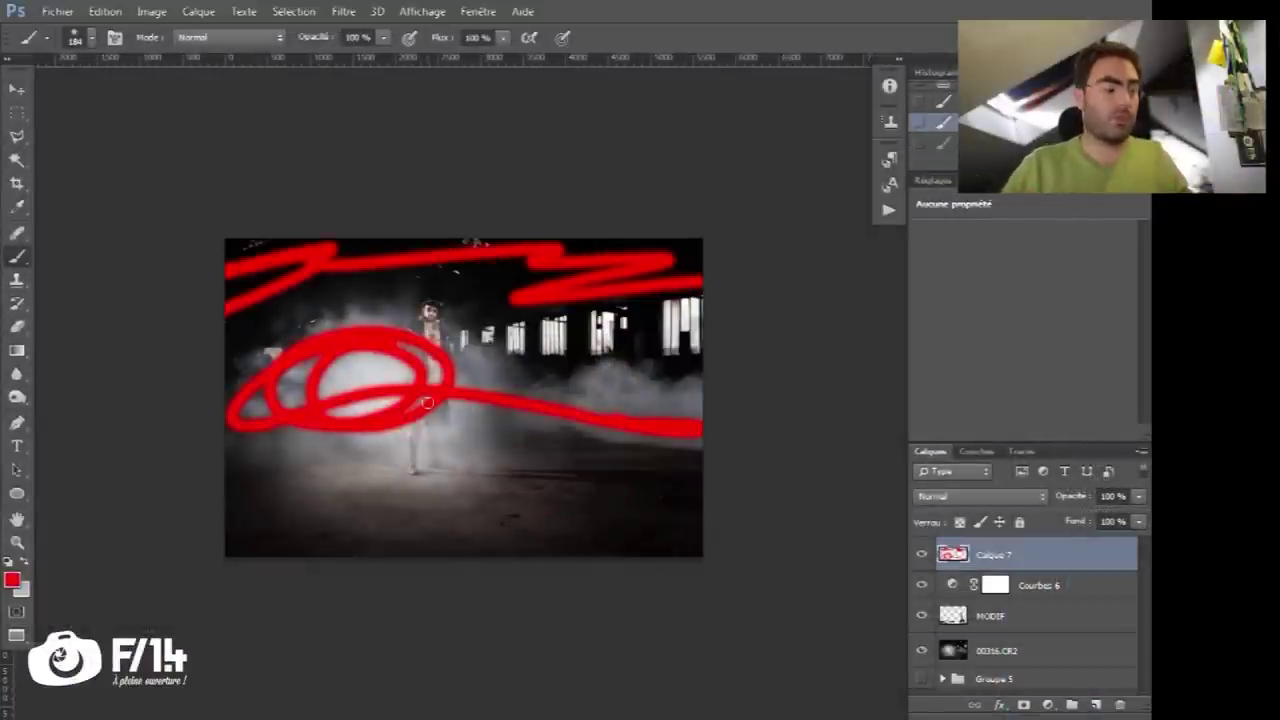
key("ctrl+alt+z")
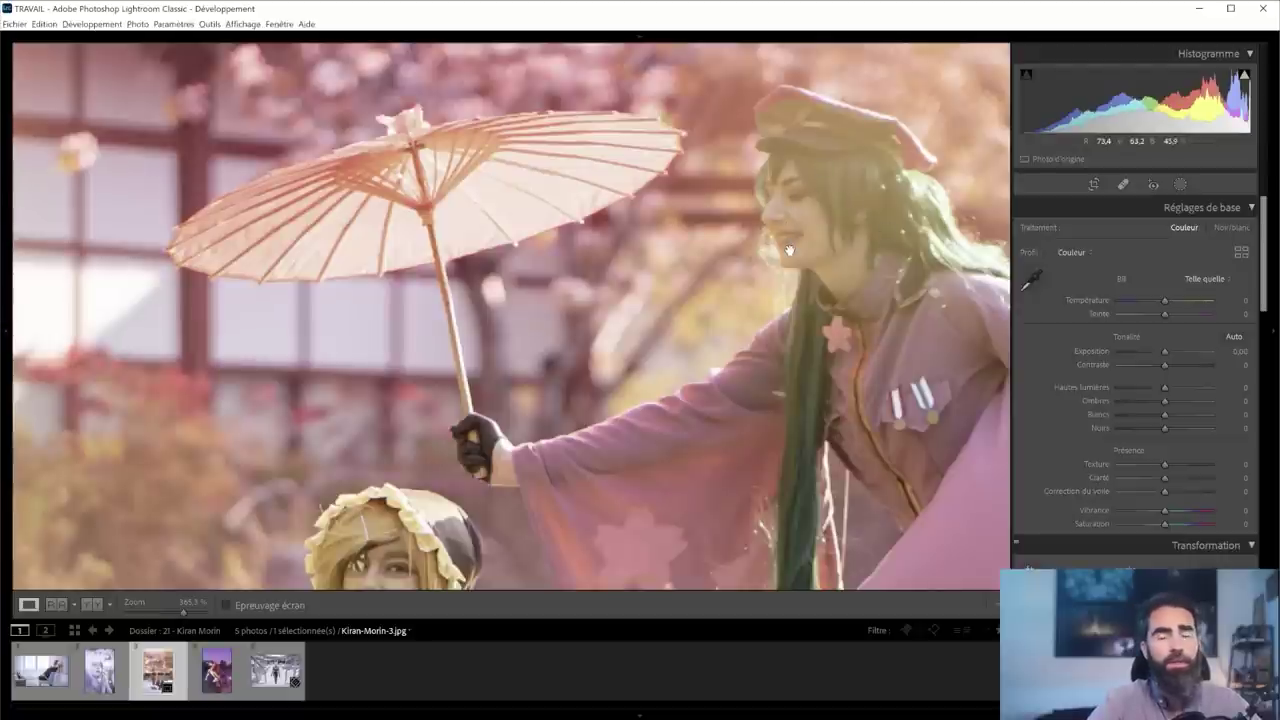
- Back in Lightroom, examine the standing cosplayer's costume and the parasol and figure reflections in the water, returning to the full photo
left_click_drag(789, 248, 714, 199)
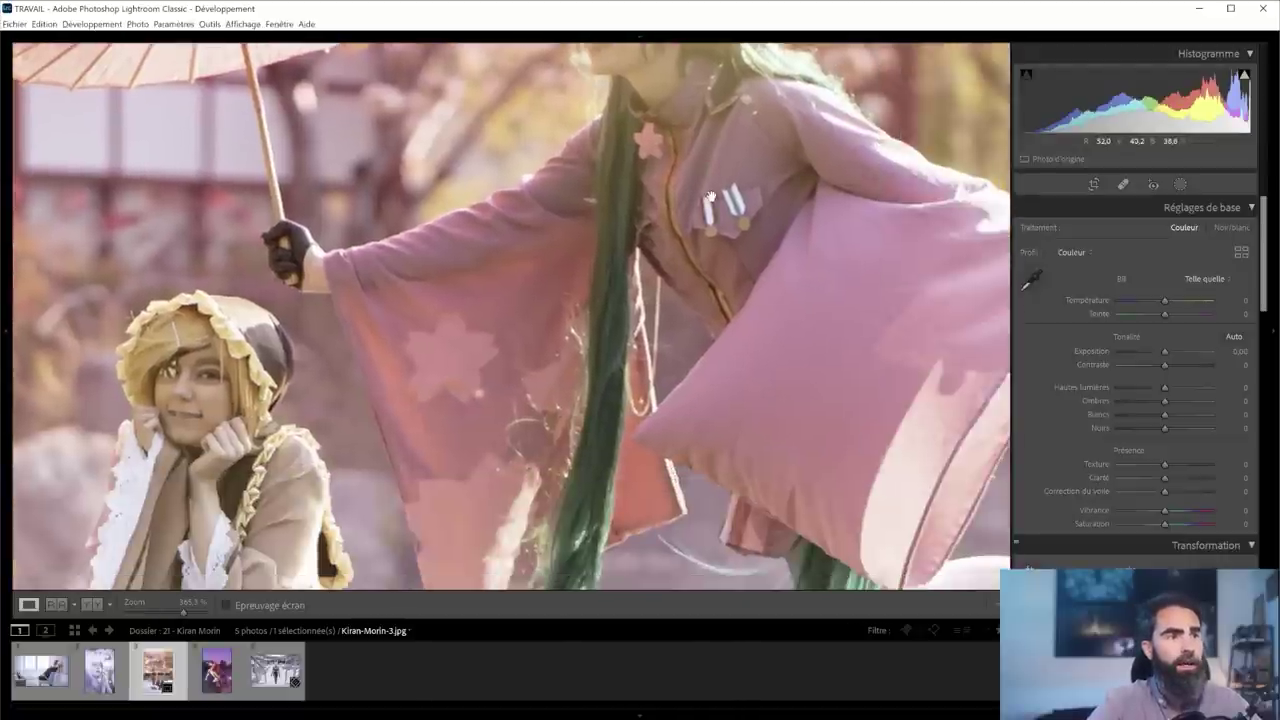
left_click(714, 199)
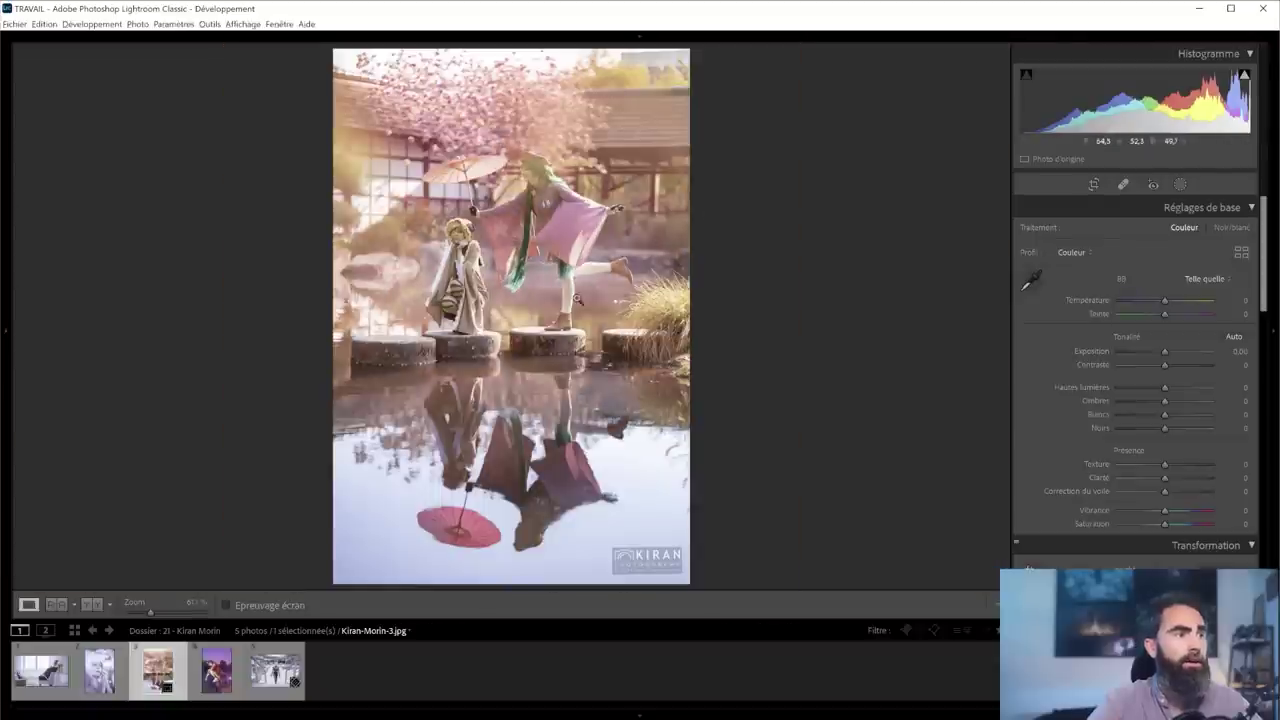
left_click(434, 340)
left_click_drag(475, 166, 340, 589)
left_click(665, 247)
left_click(582, 487)
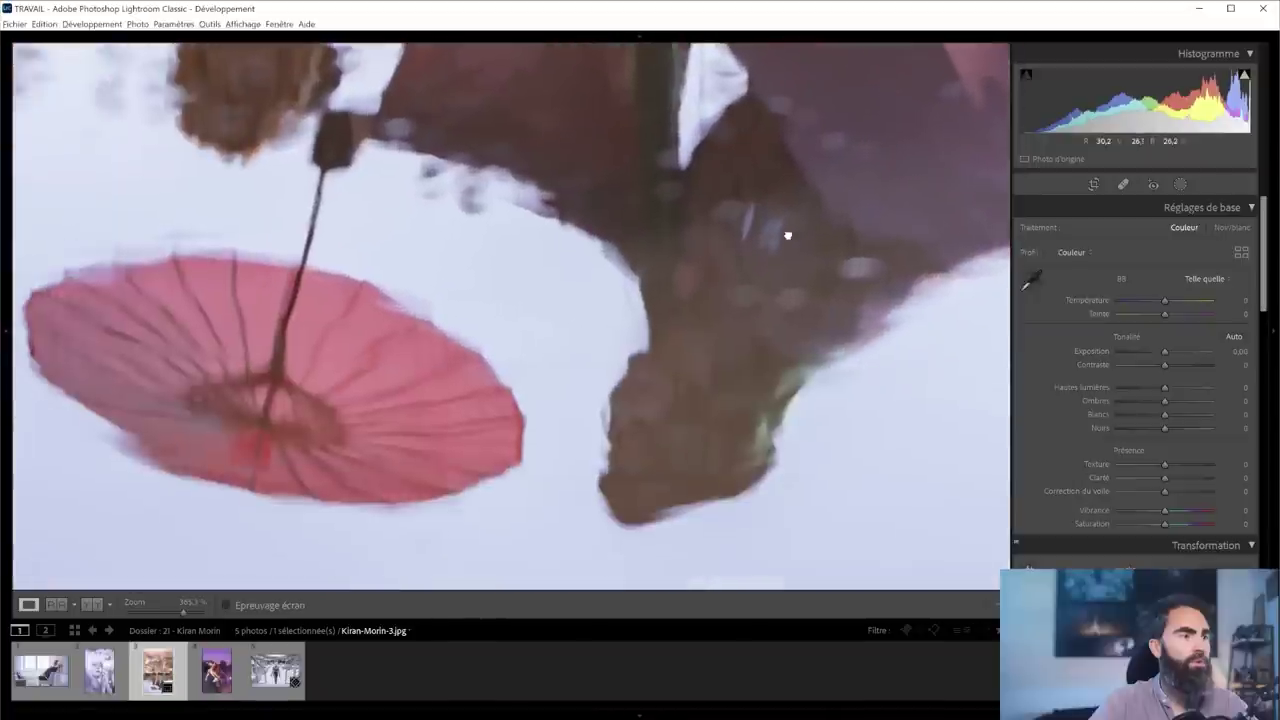
left_click(577, 313)
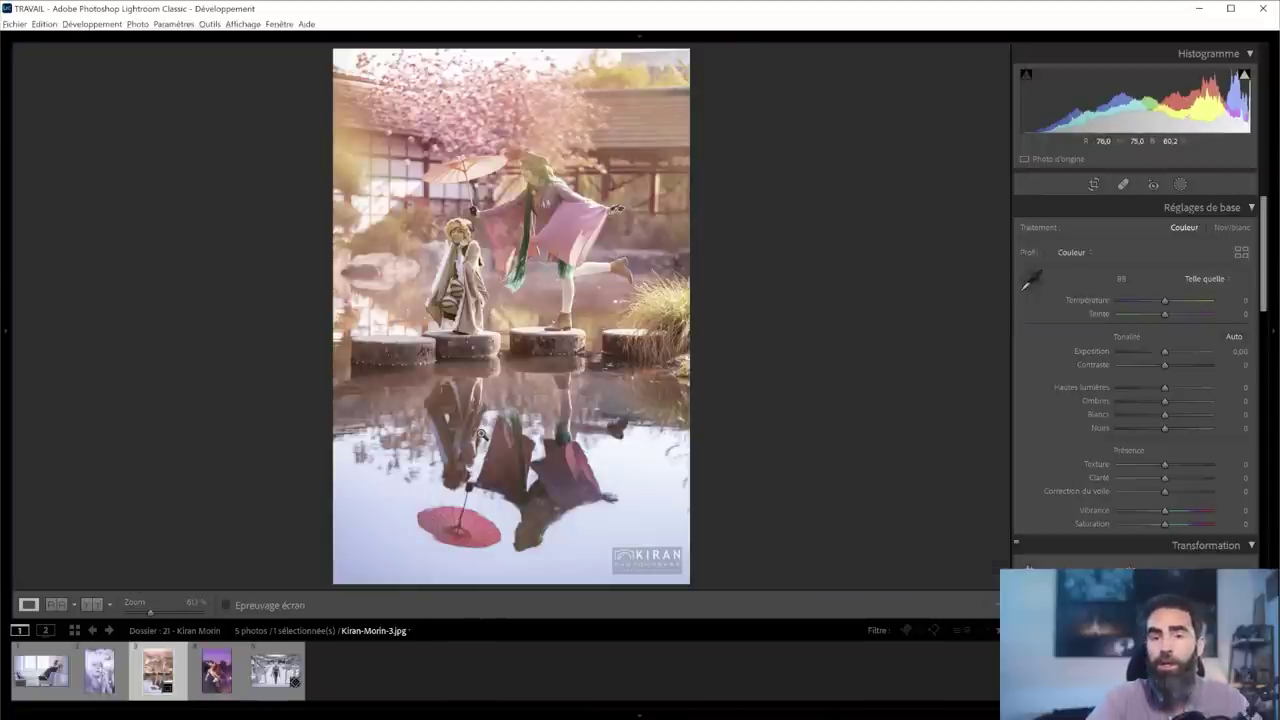
- Open the fourth photo, the red-jacketed cosplayer under a purple sky, and examine the knee, hands and face up close
left_click(228, 674)
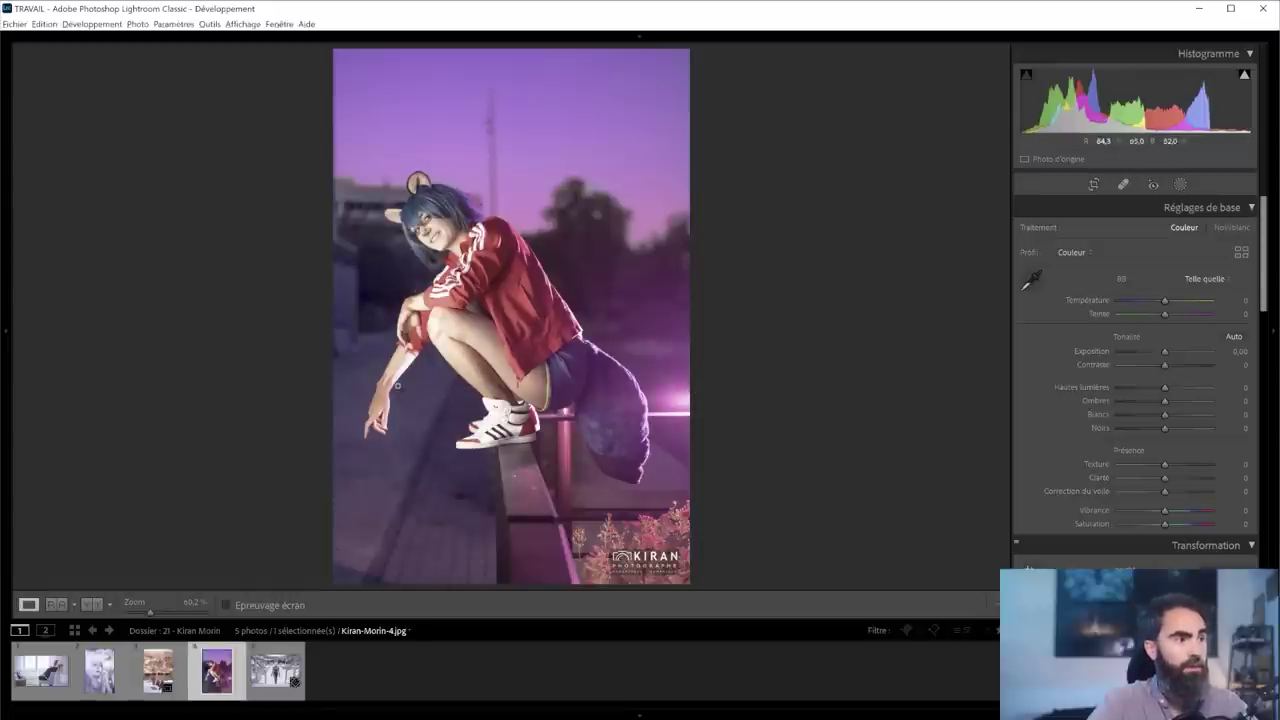
left_click_drag(420, 271, 596, 343)
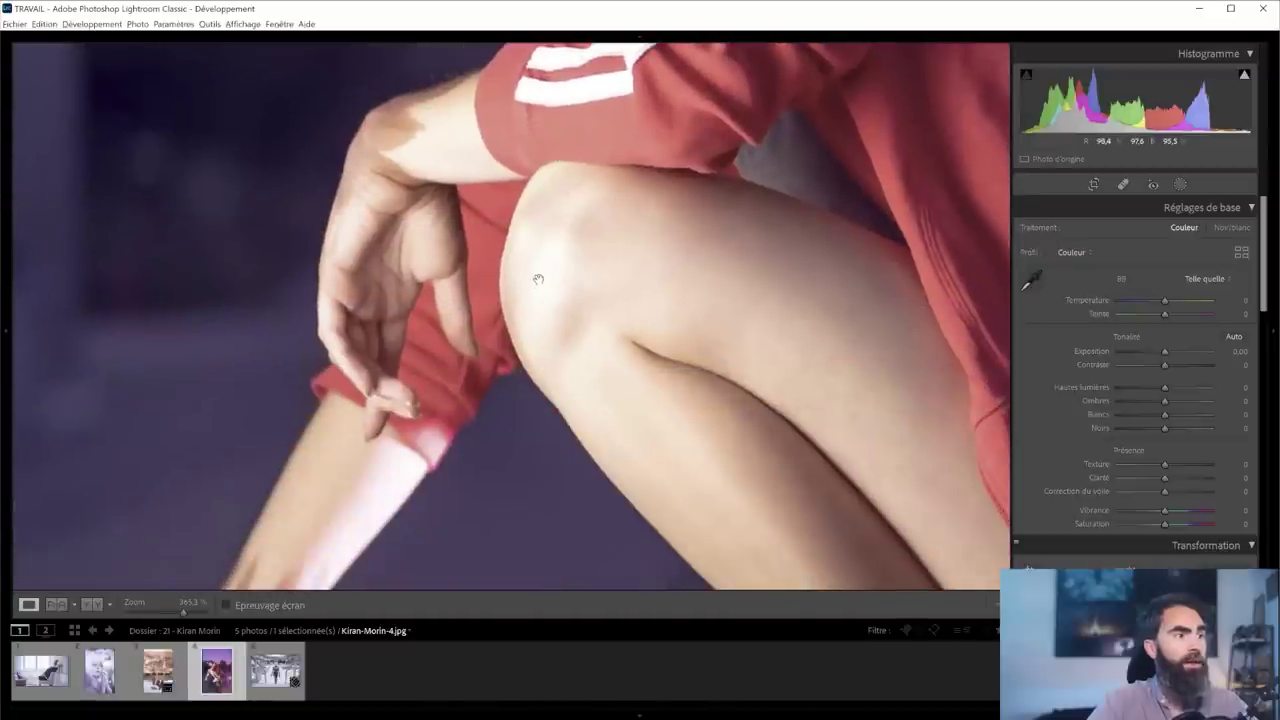
left_click_drag(521, 375, 333, 414)
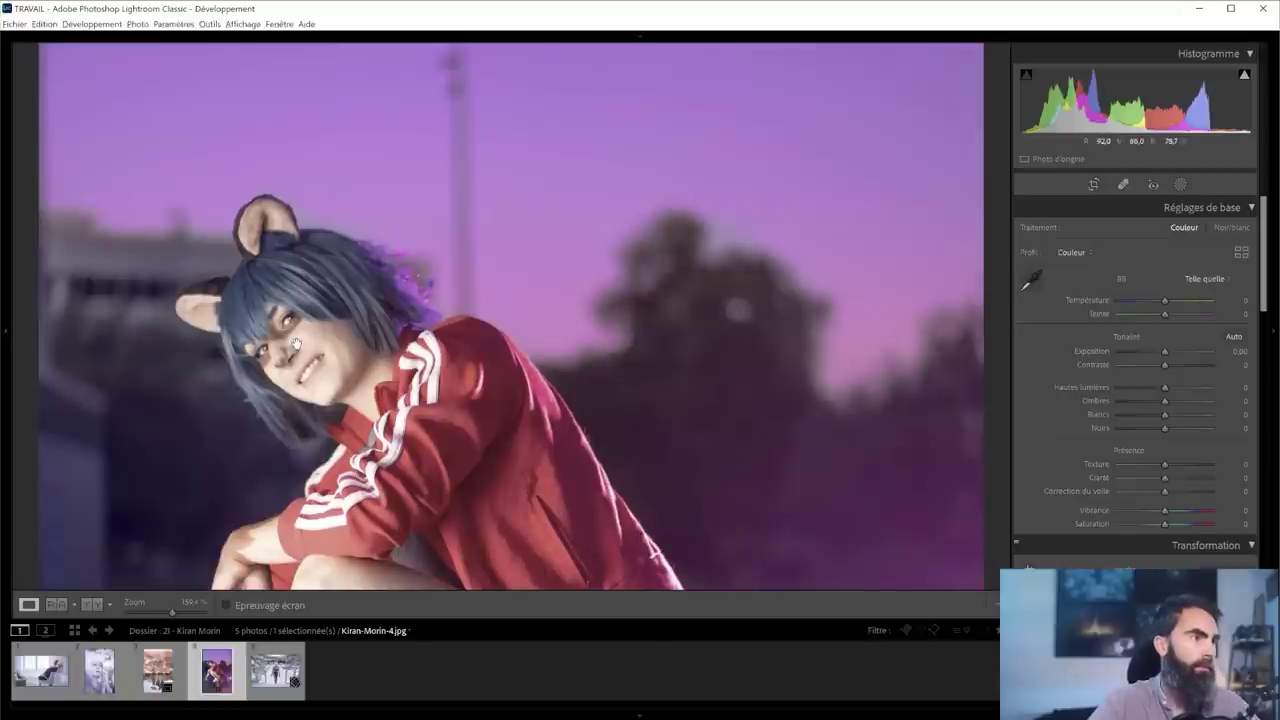
left_click(272, 436)
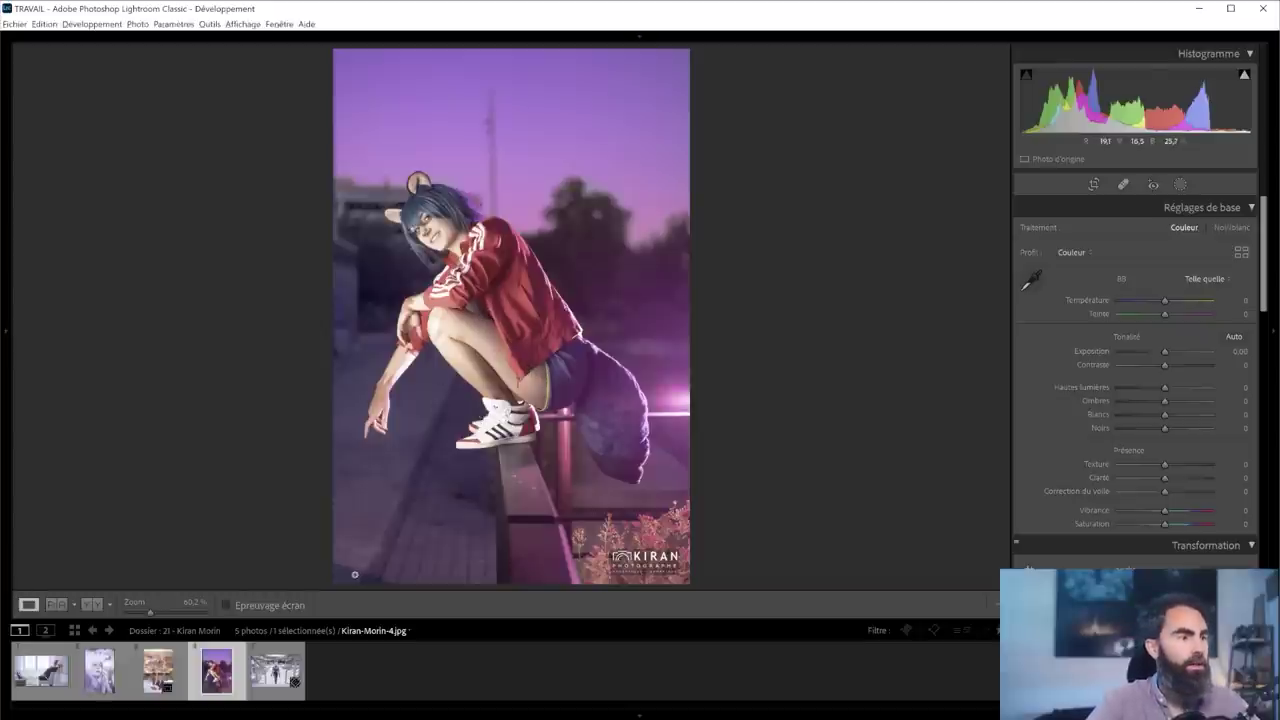
- Examine the purple-sky photo's lower ground area and shadows, and the cosplayer's hair edges, face and sky up close
left_click(334, 566)
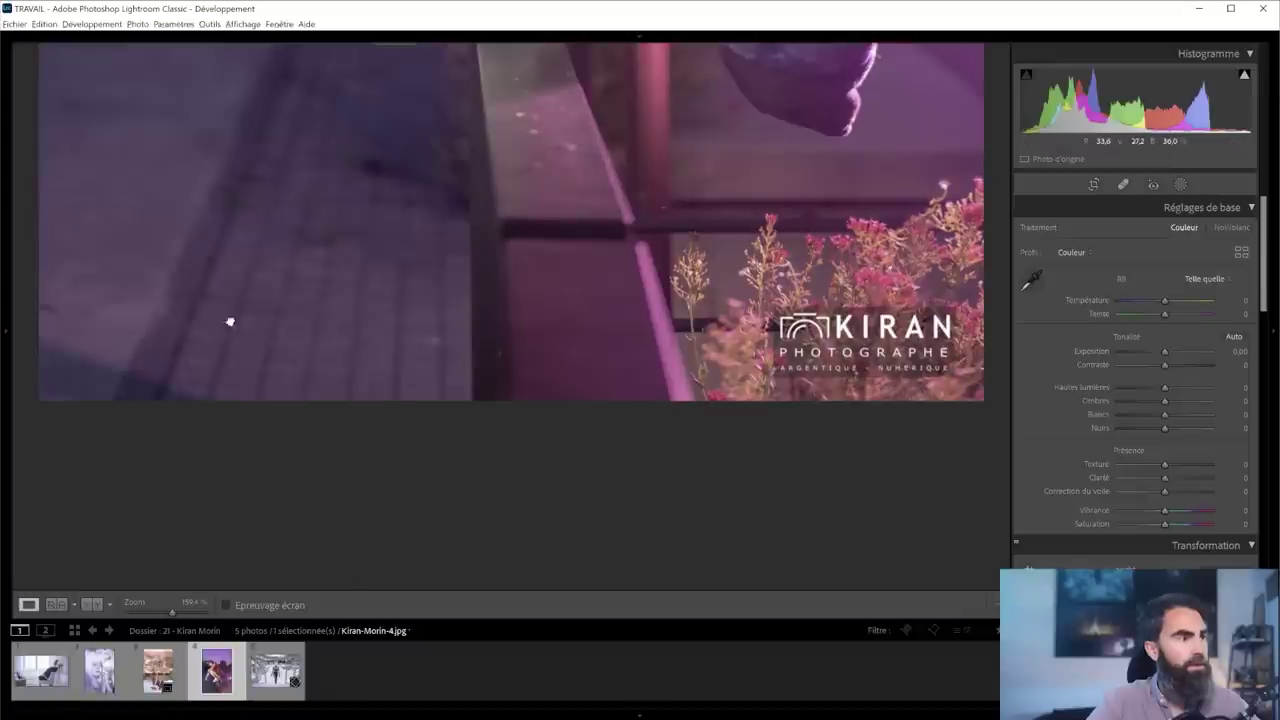
scroll(200, 340, "down", 1)
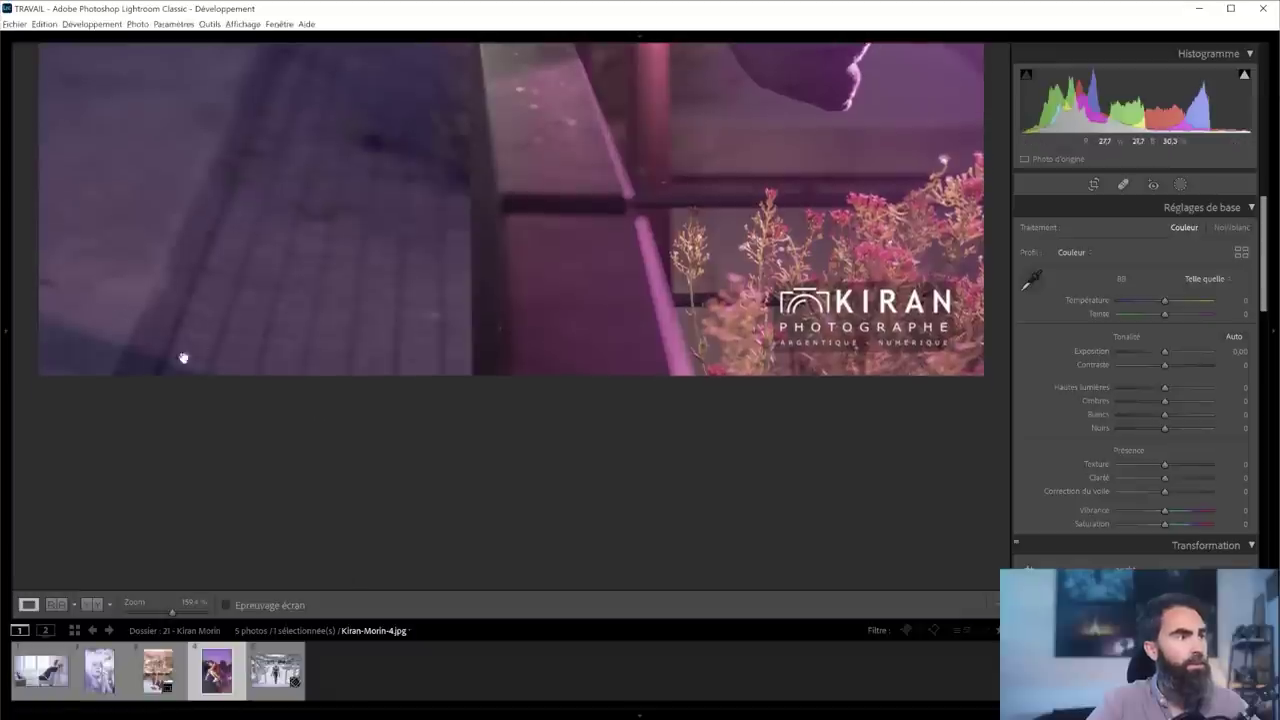
left_click(115, 321)
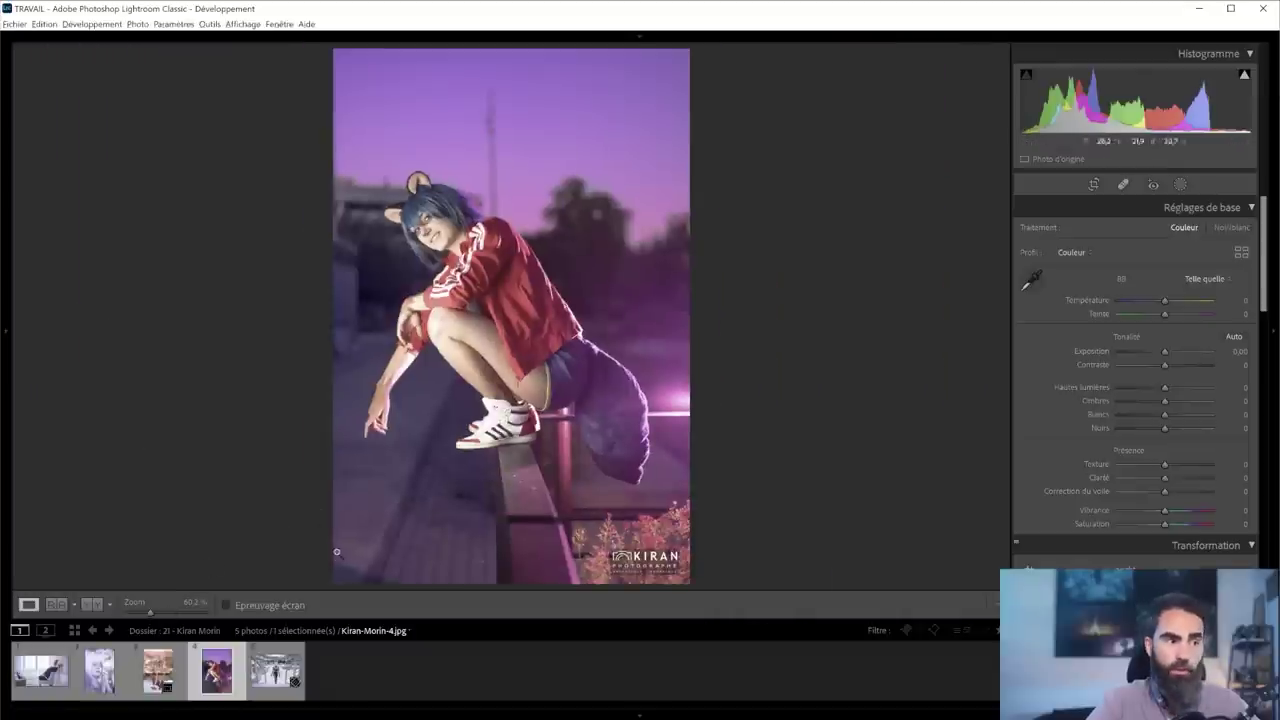
left_click(394, 183)
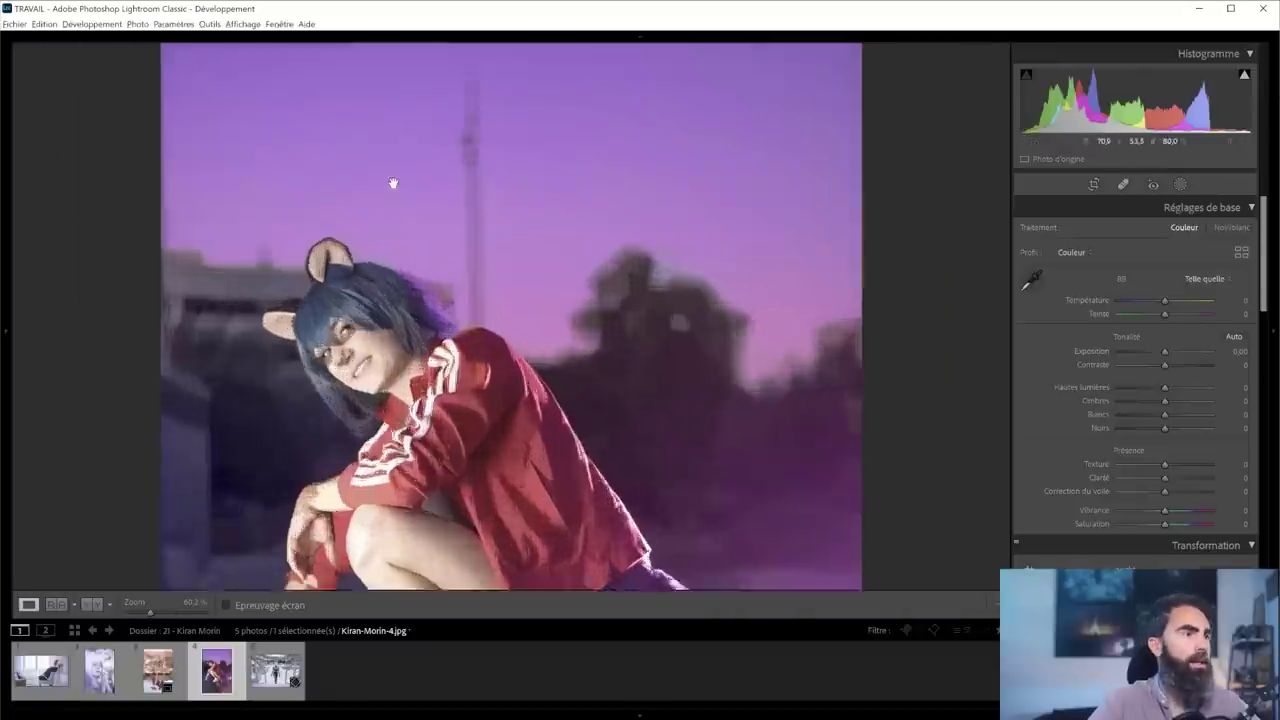
left_click_drag(554, 363, 771, 329)
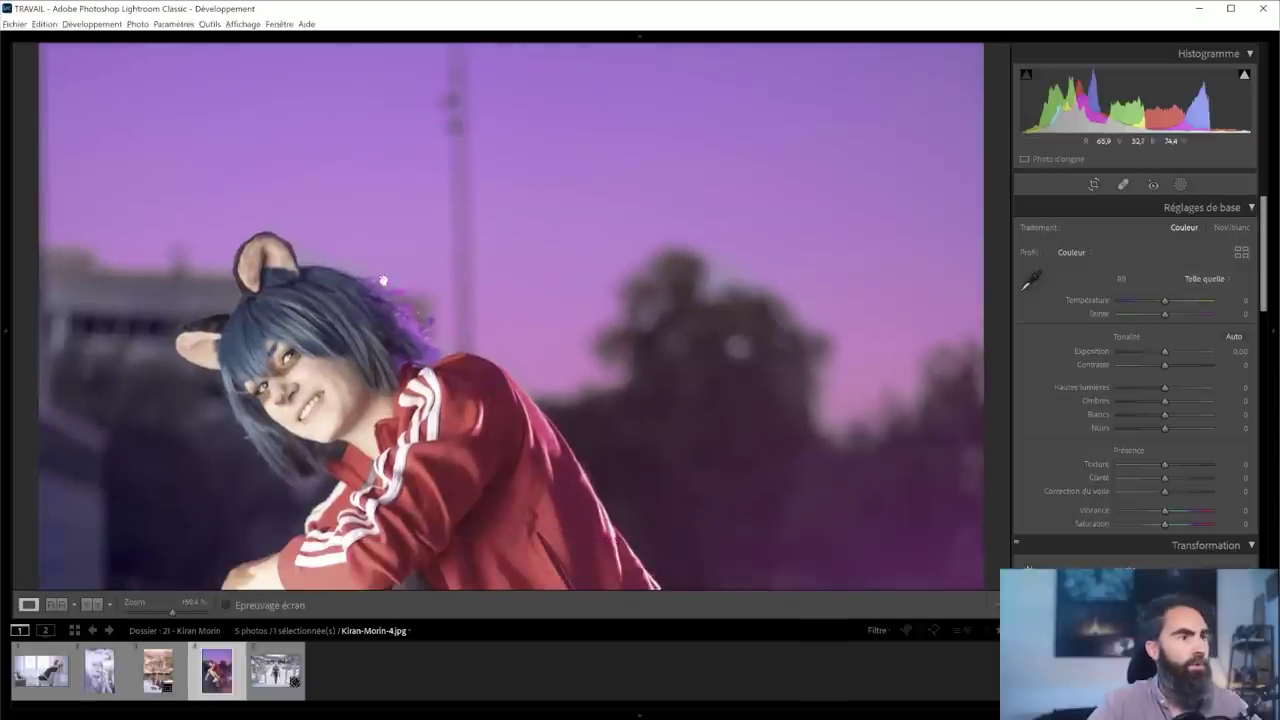
left_click(384, 313)
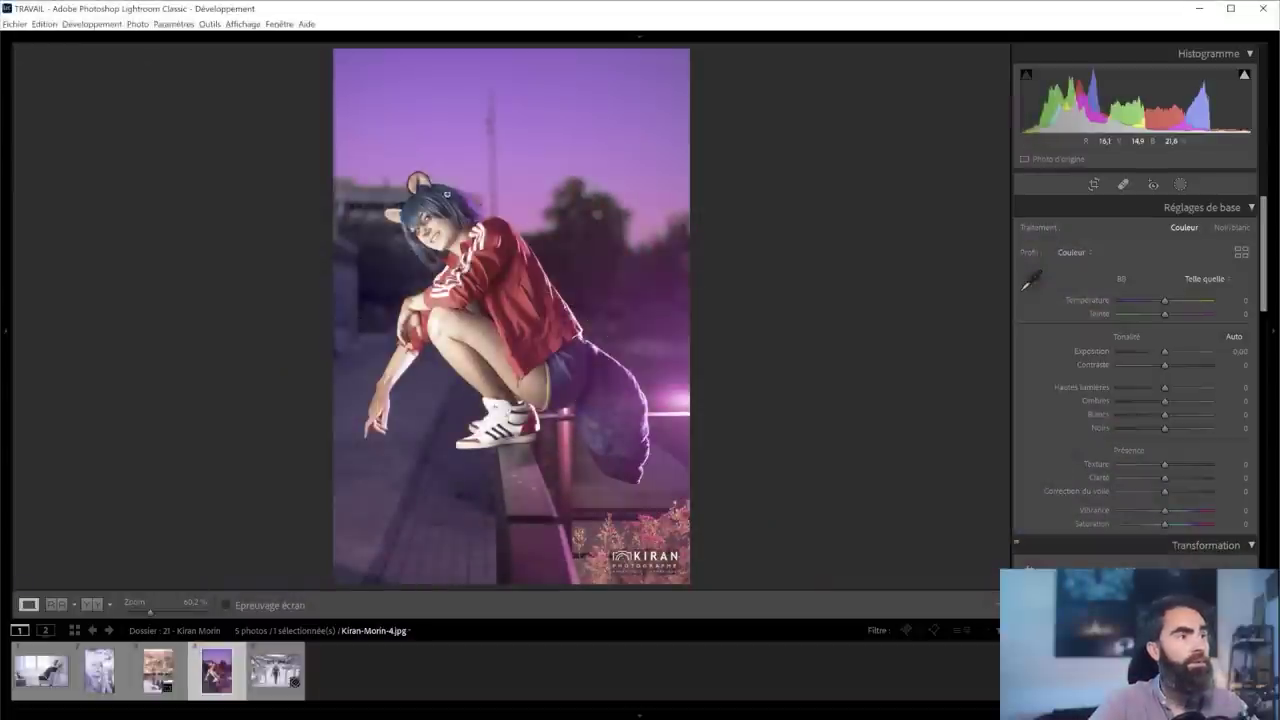
left_click(446, 193)
left_click(395, 315)
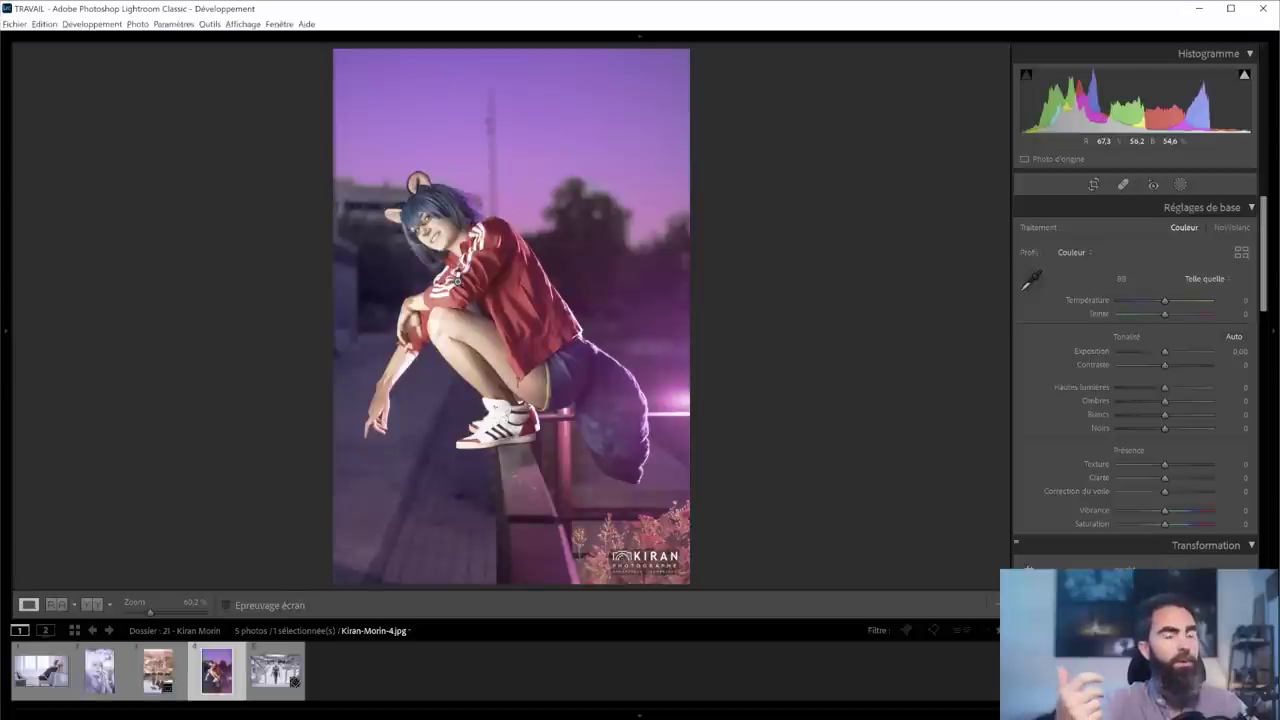
- Inspect the cosplayer's lowered arm, hand, legs, shoes and tail up close, comparing them with the full purple-sky photo
left_click(346, 420)
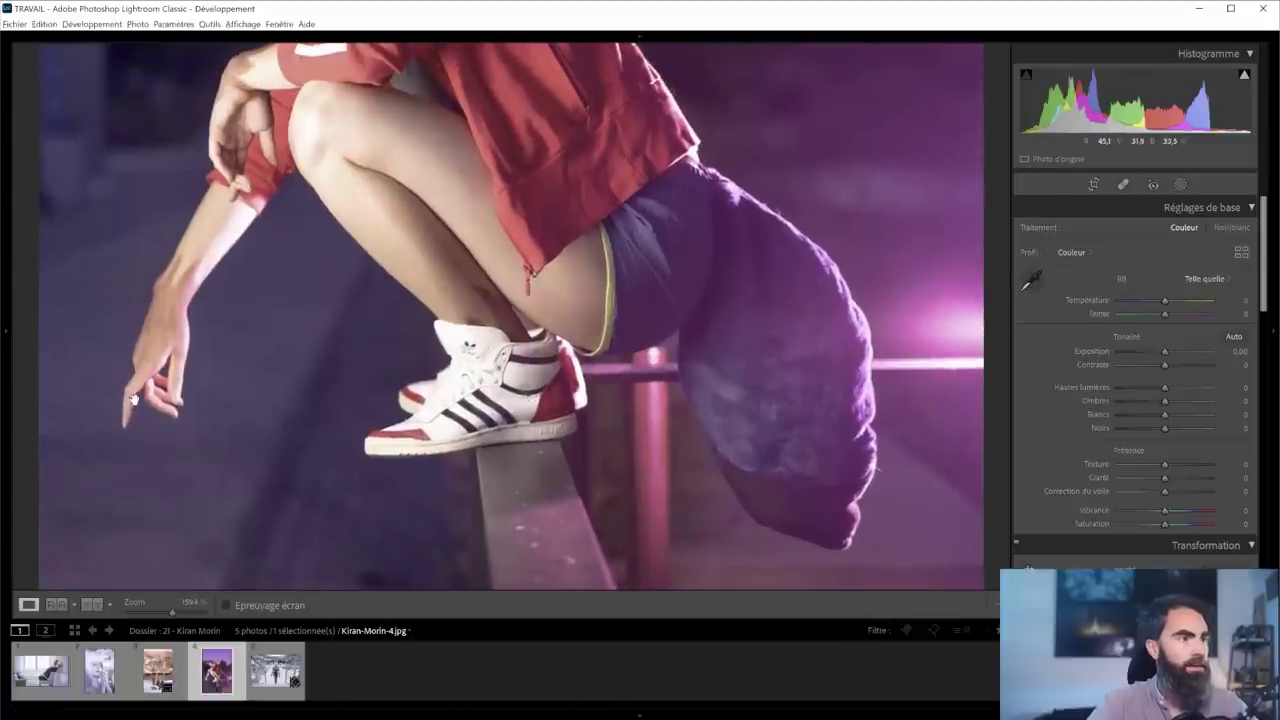
scroll(391, 380, "up", 2)
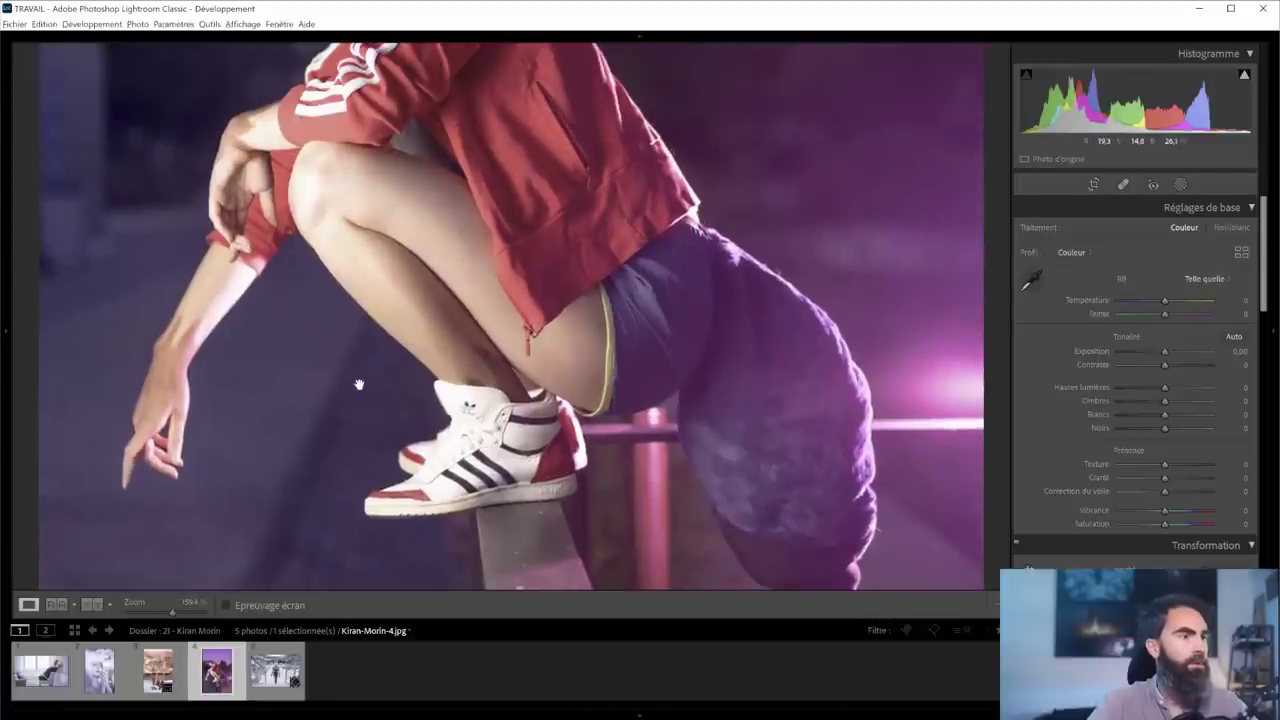
scroll(340, 345, "up", 2)
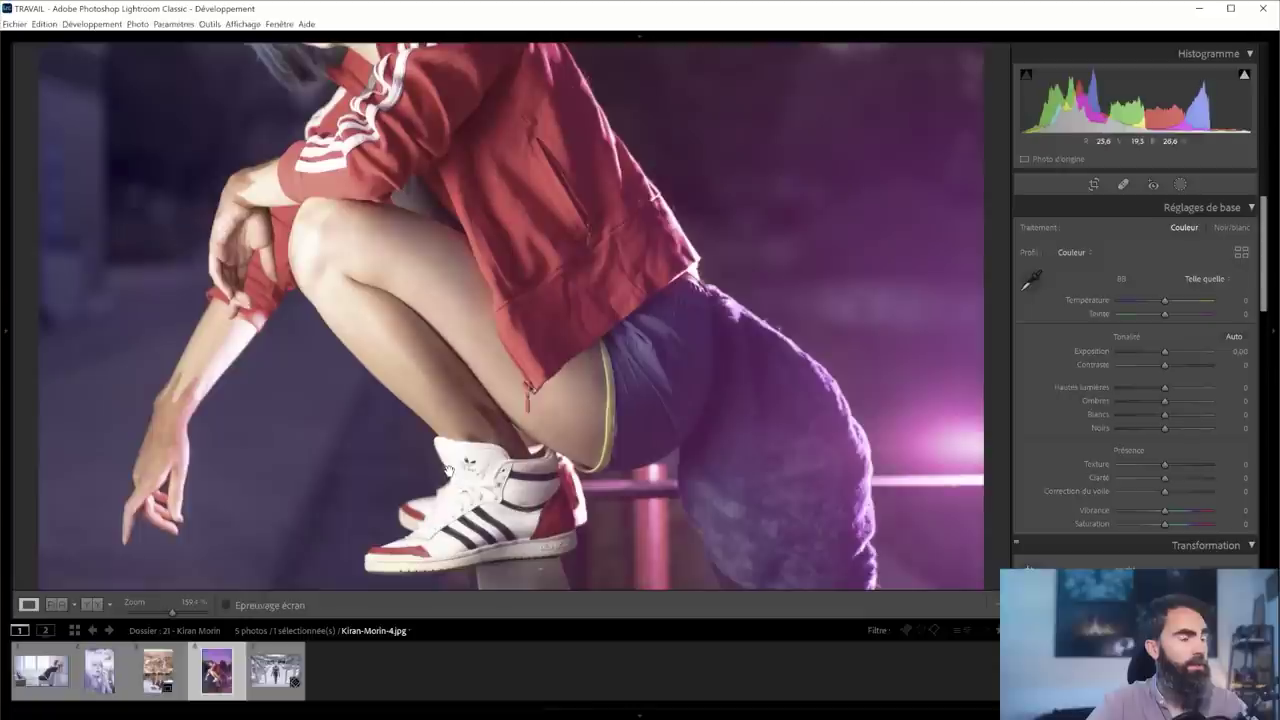
scroll(186, 363, "up", 1)
left_click(186, 363)
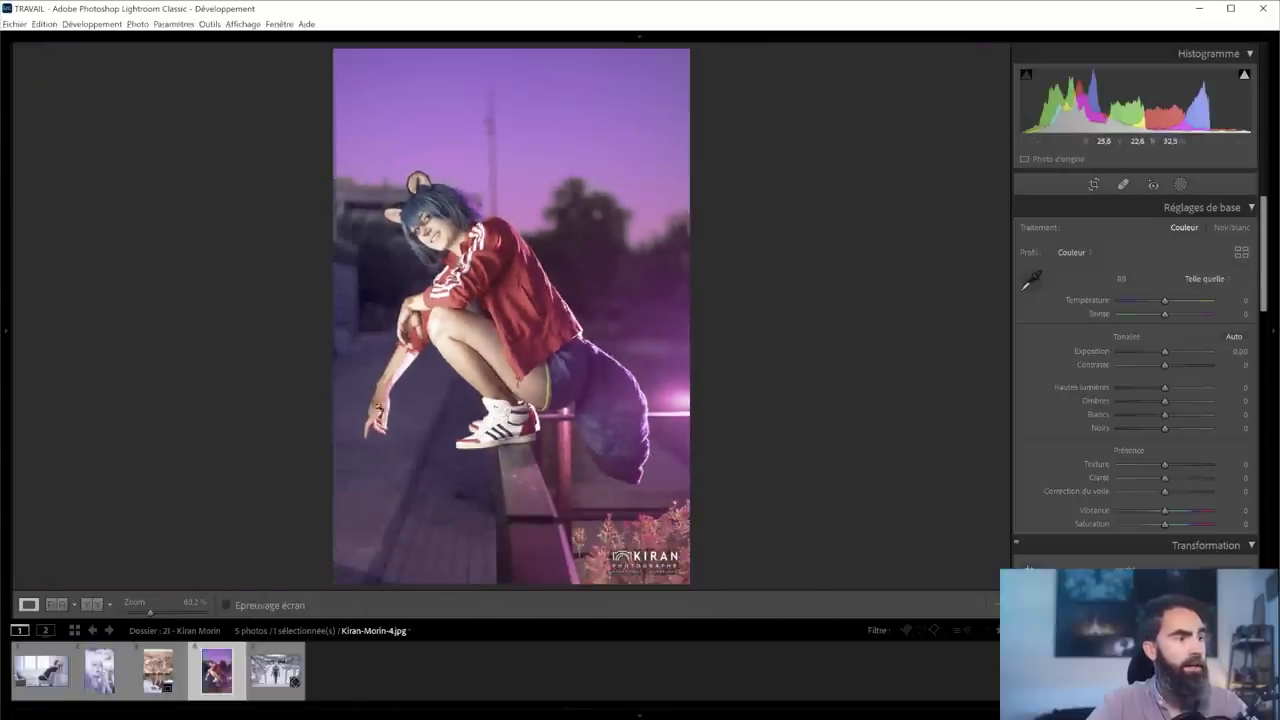
left_click(377, 399)
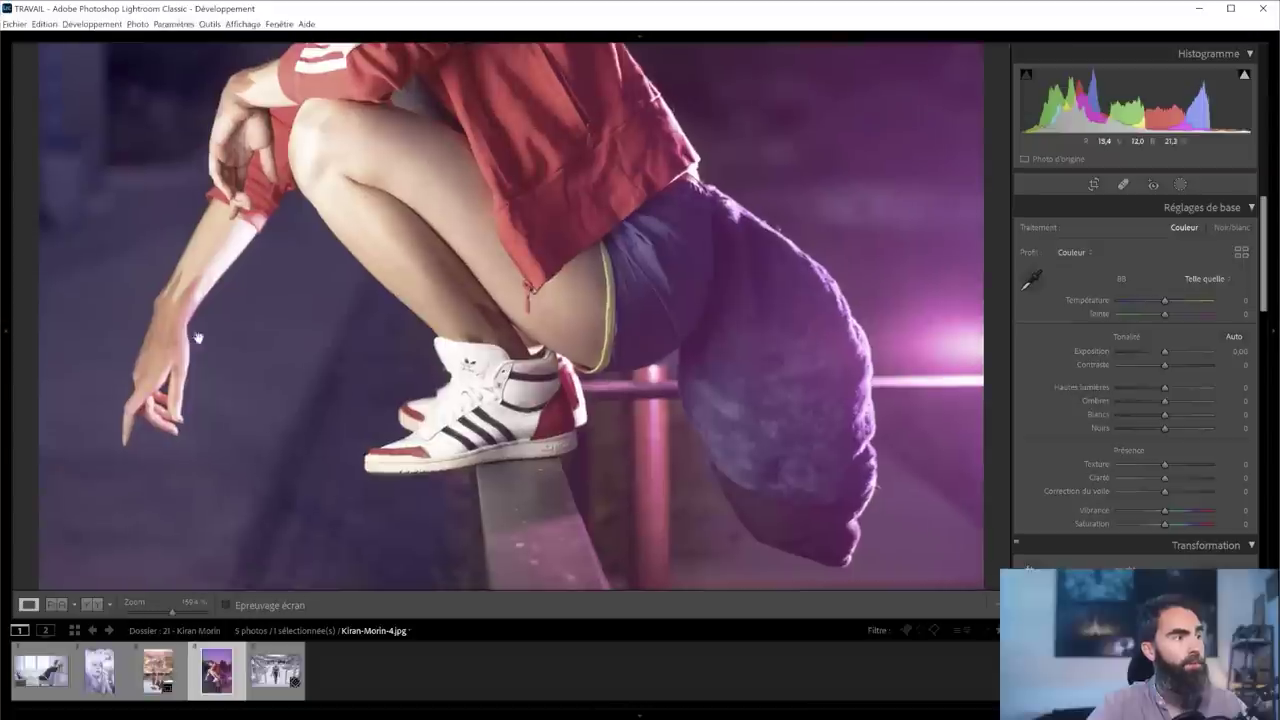
left_click_drag(198, 338, 206, 366)
left_click_drag(217, 312, 288, 332)
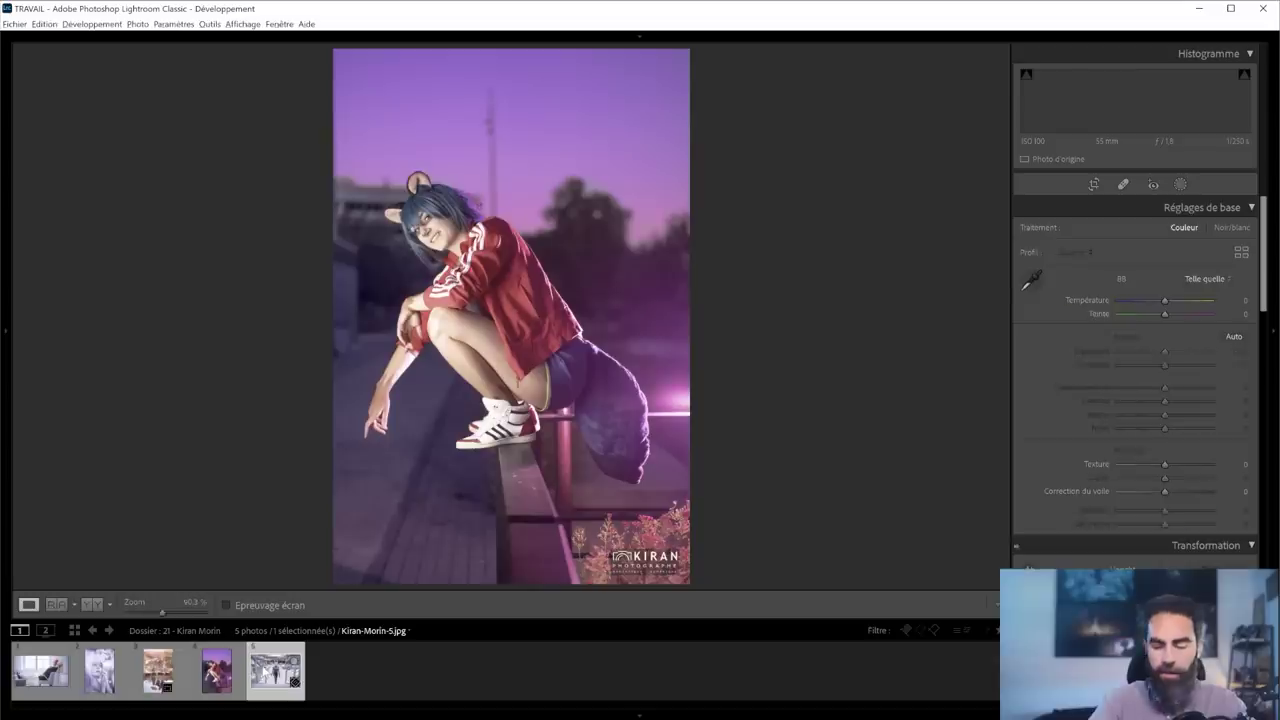
- Open the fifth photo, the black-suited cosplayer walking towards the metal stairs, in full view
key("Right")
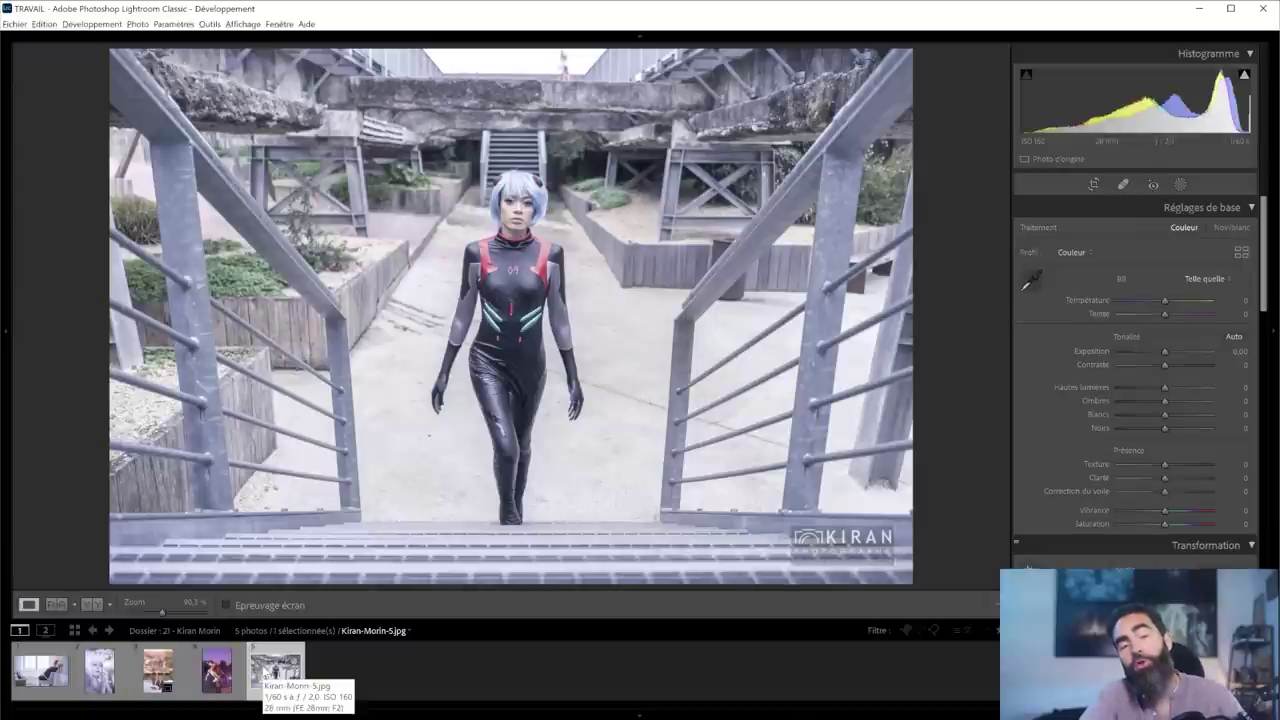
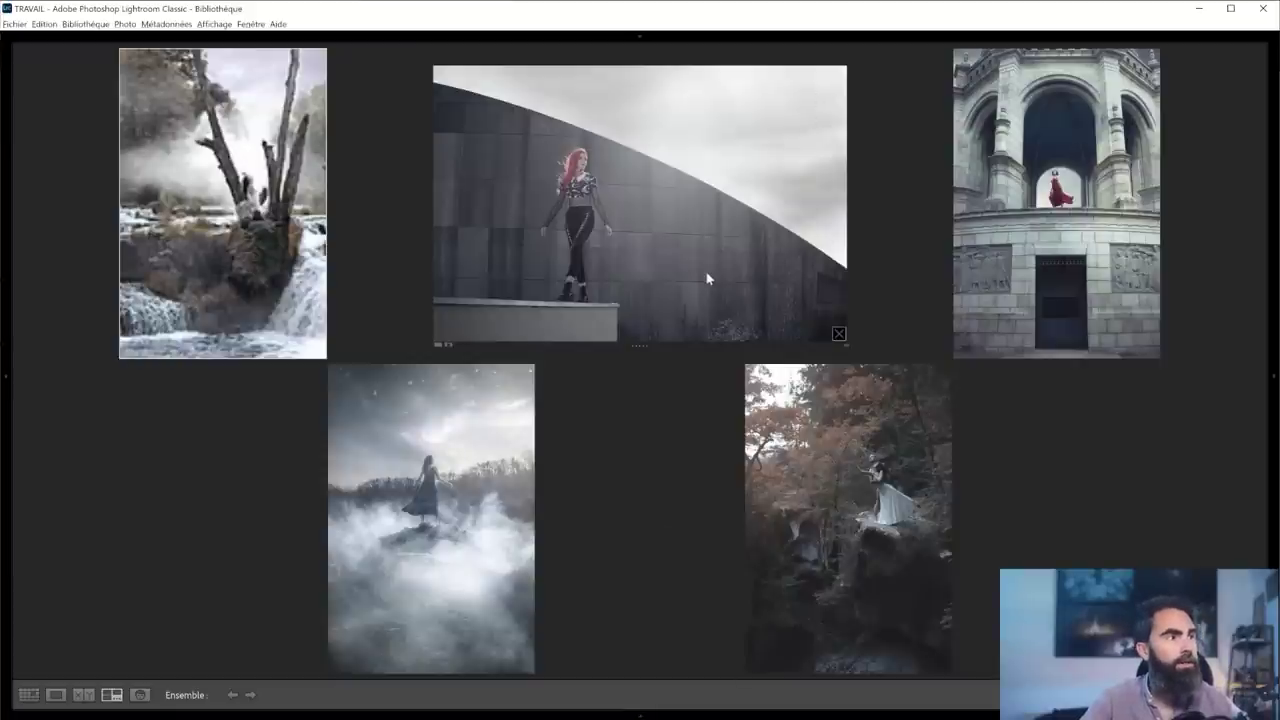
- Open the waterfall photo with the dead tree trunks from the new set in Loupe view and check the seated woman
double_click(296, 218)
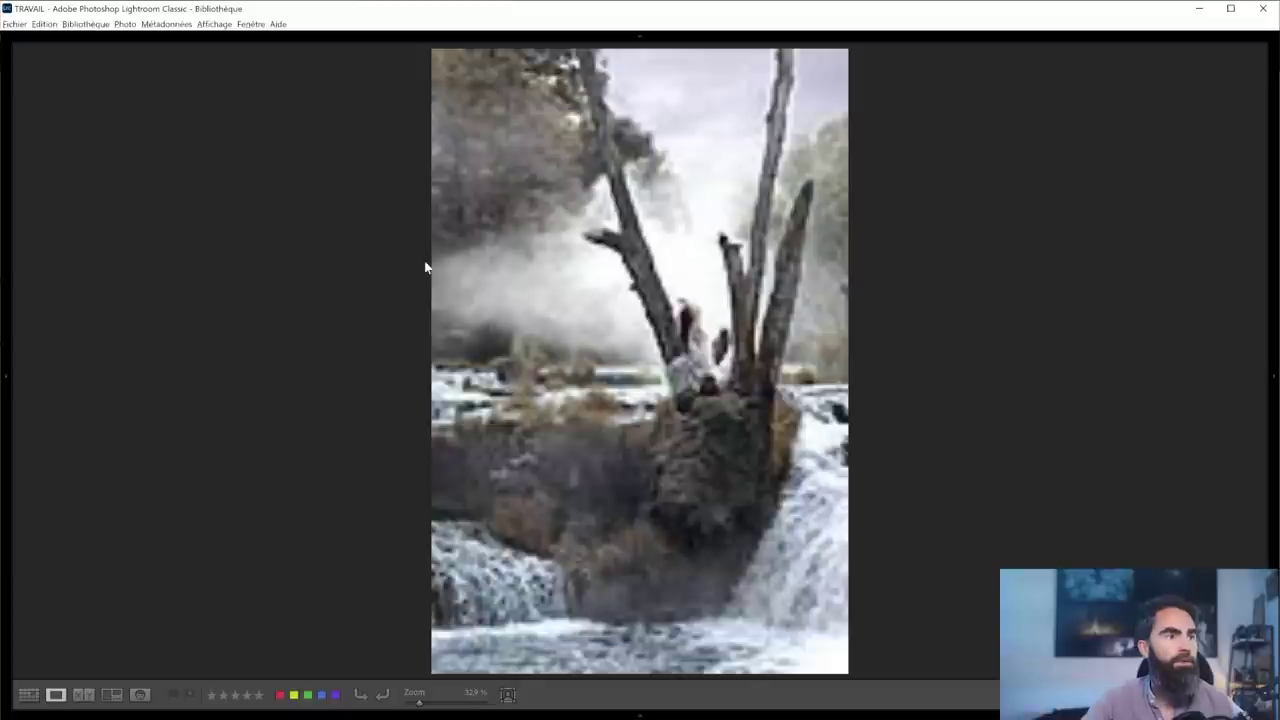
left_click(683, 321)
left_click(597, 286)
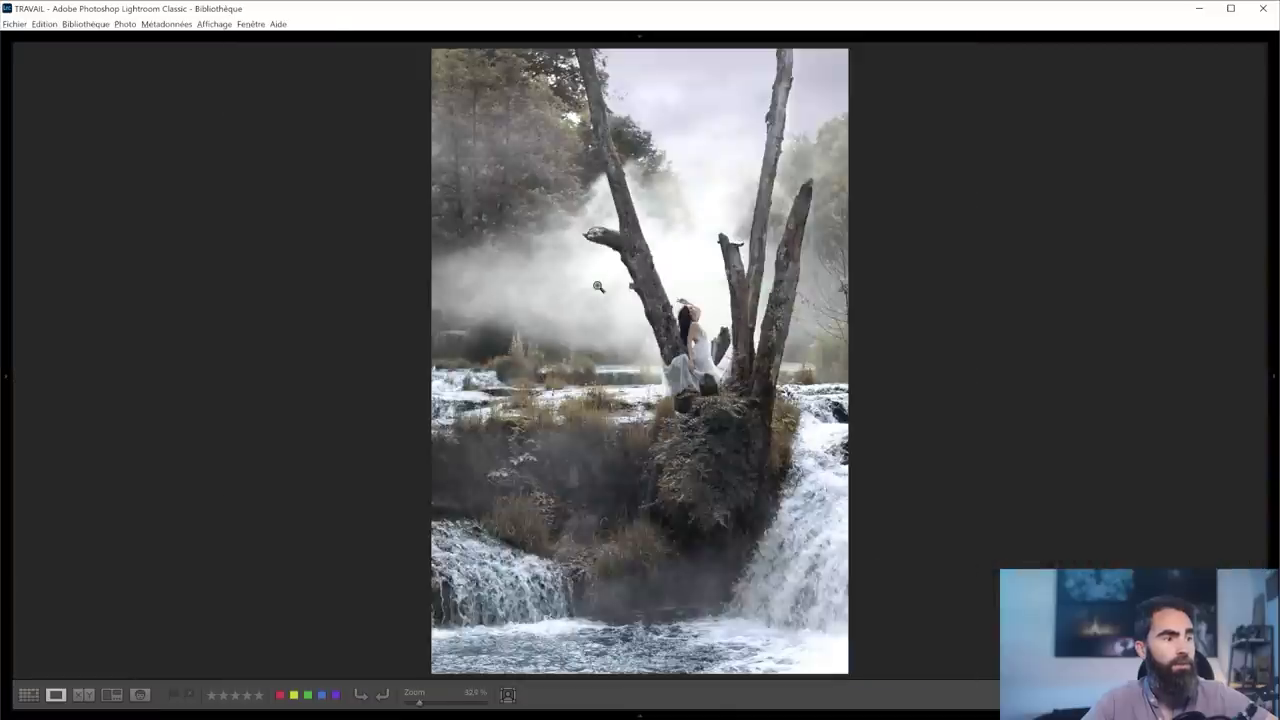
- Examine the waterfall photo's mist, background trees, broken branches and dead trunks at high magnification
left_click(550, 372)
left_click_drag(708, 400, 677, 491)
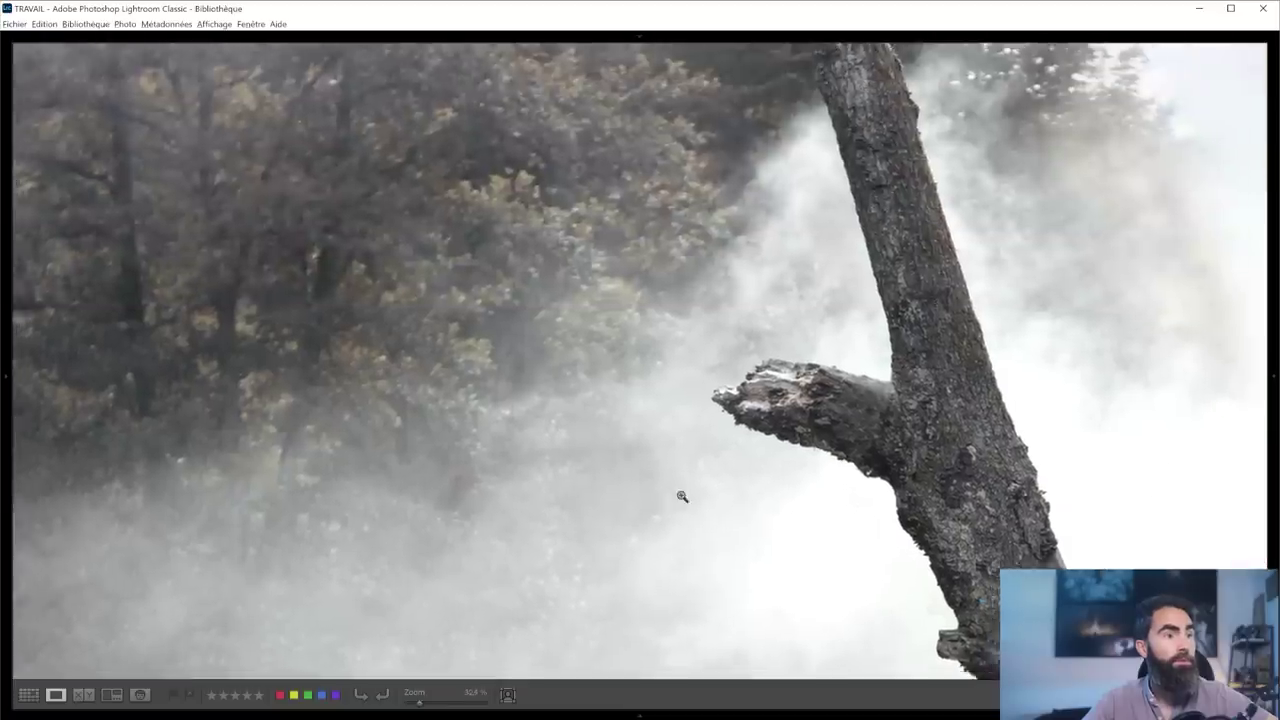
left_click(682, 496)
left_click(696, 243)
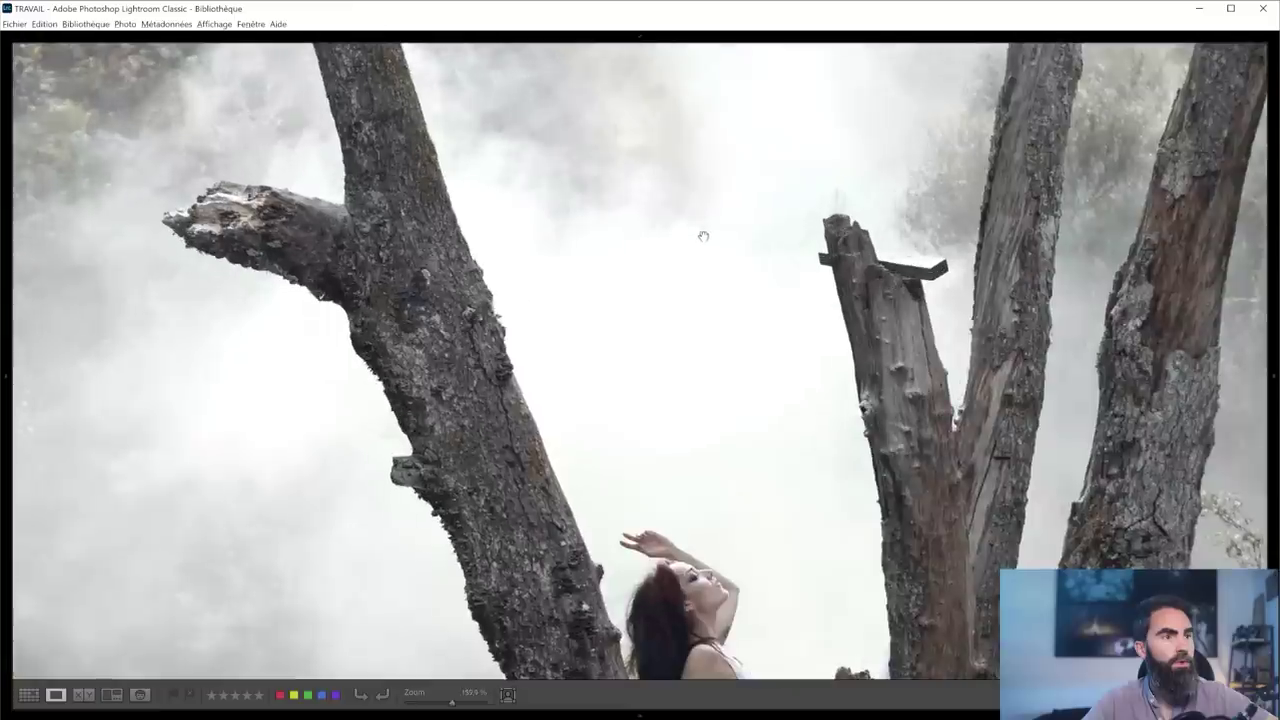
left_click_drag(723, 331, 526, 474)
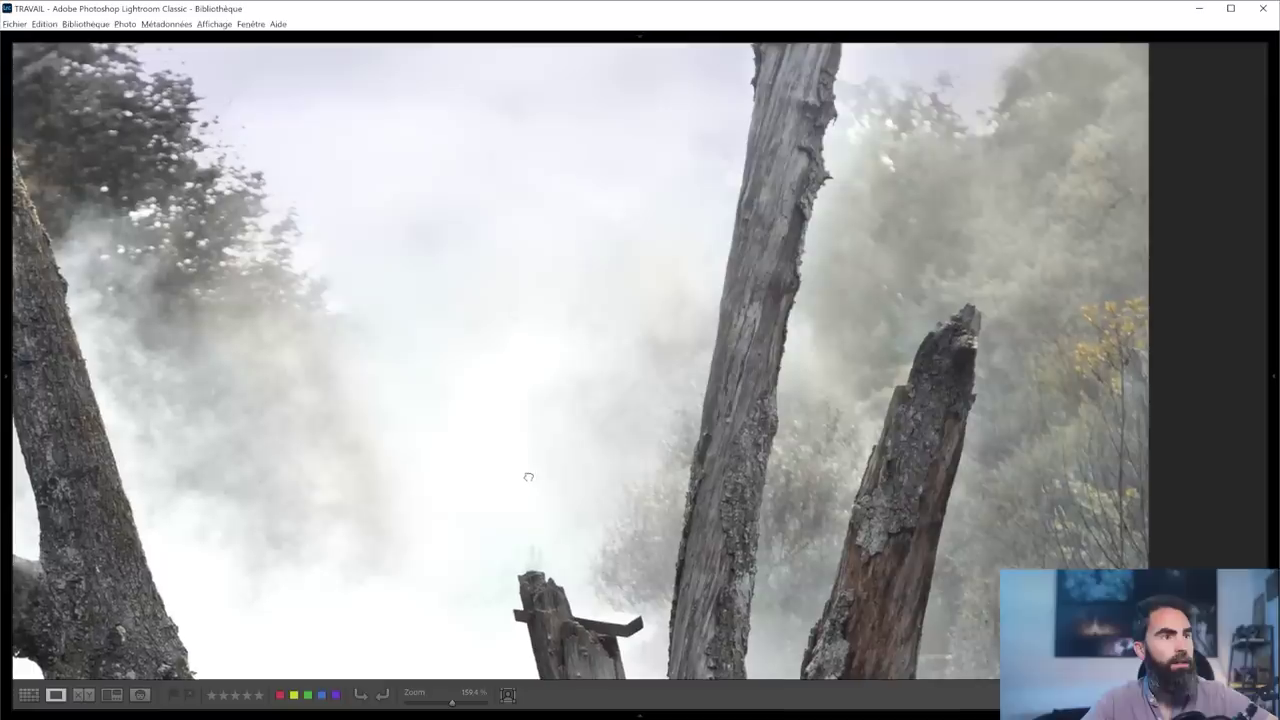
- Compare the waterfall photo's full view with close-ups of its mist, the broken branch on the leaning trunk and the seated woman
left_click(528, 265)
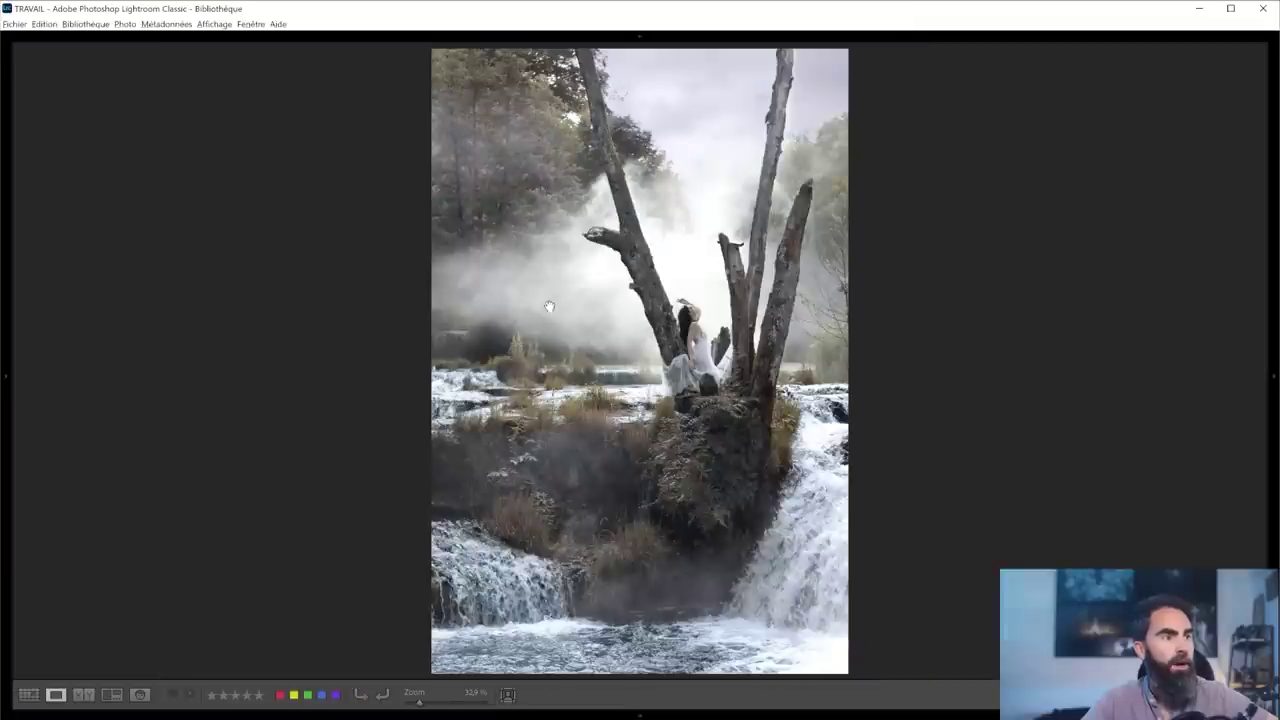
left_click(550, 310)
left_click_drag(491, 303, 717, 439)
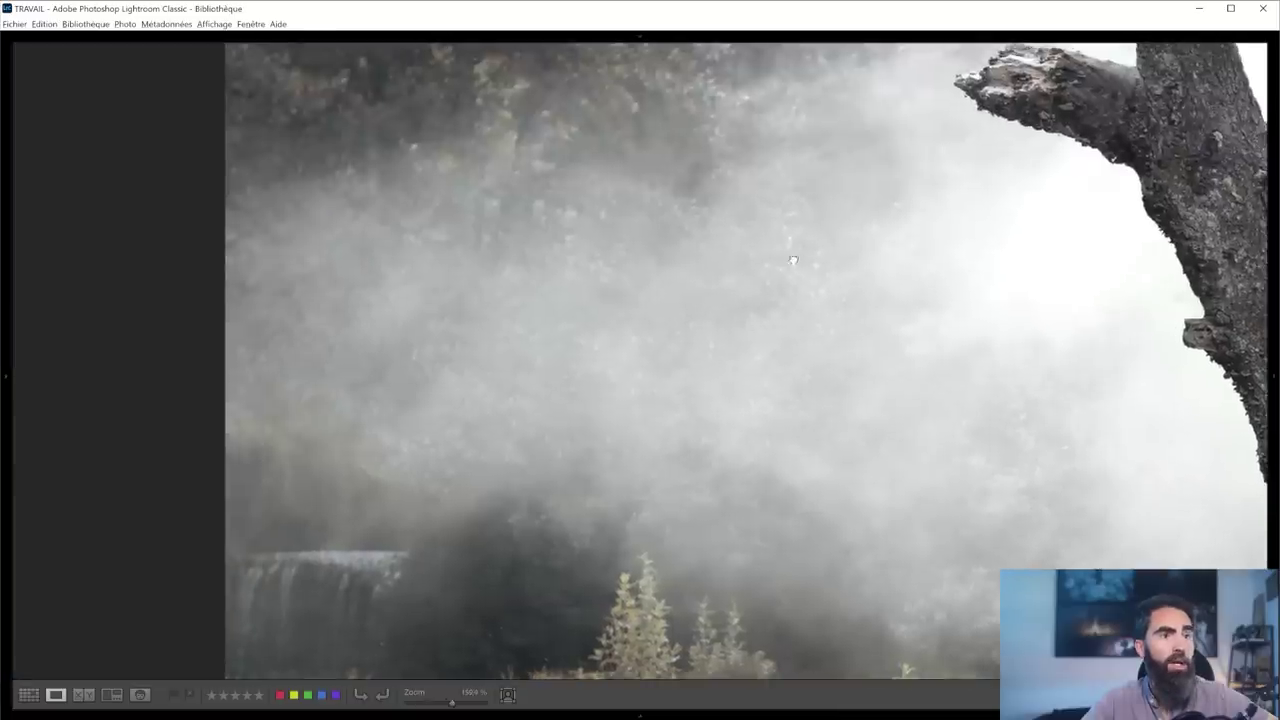
left_click_drag(791, 266, 574, 309)
left_click_drag(903, 280, 838, 413)
left_click_drag(856, 355, 533, 226)
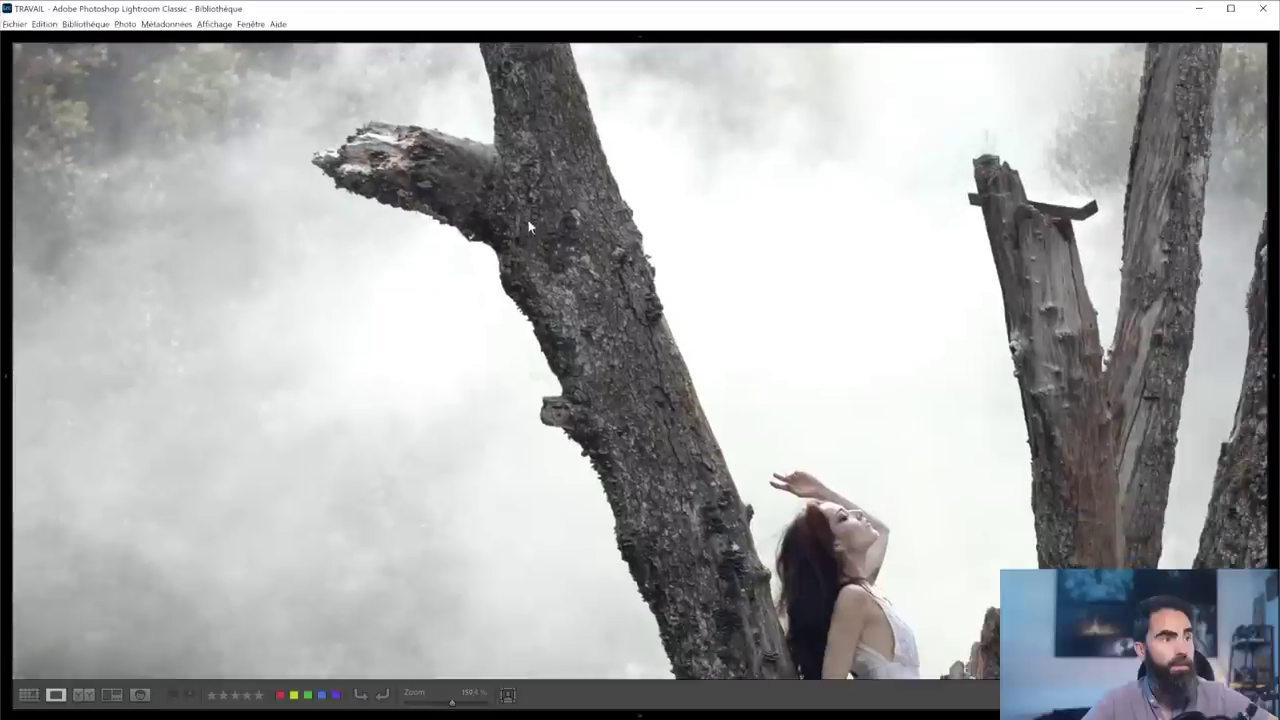
left_click_drag(782, 429, 645, 271)
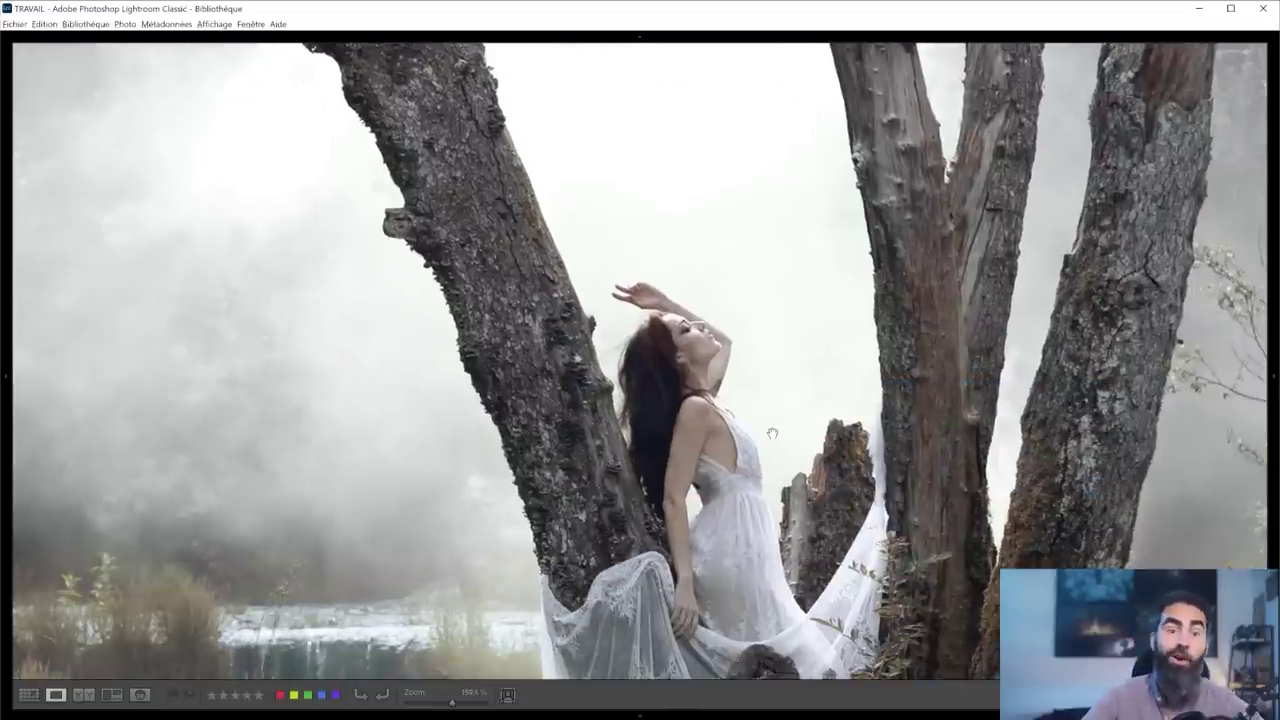
- Open the photo of the woman standing on the misty rock and inspect her feet, the rock and the smoke at 100% zoom
key("Right")
key("Right")
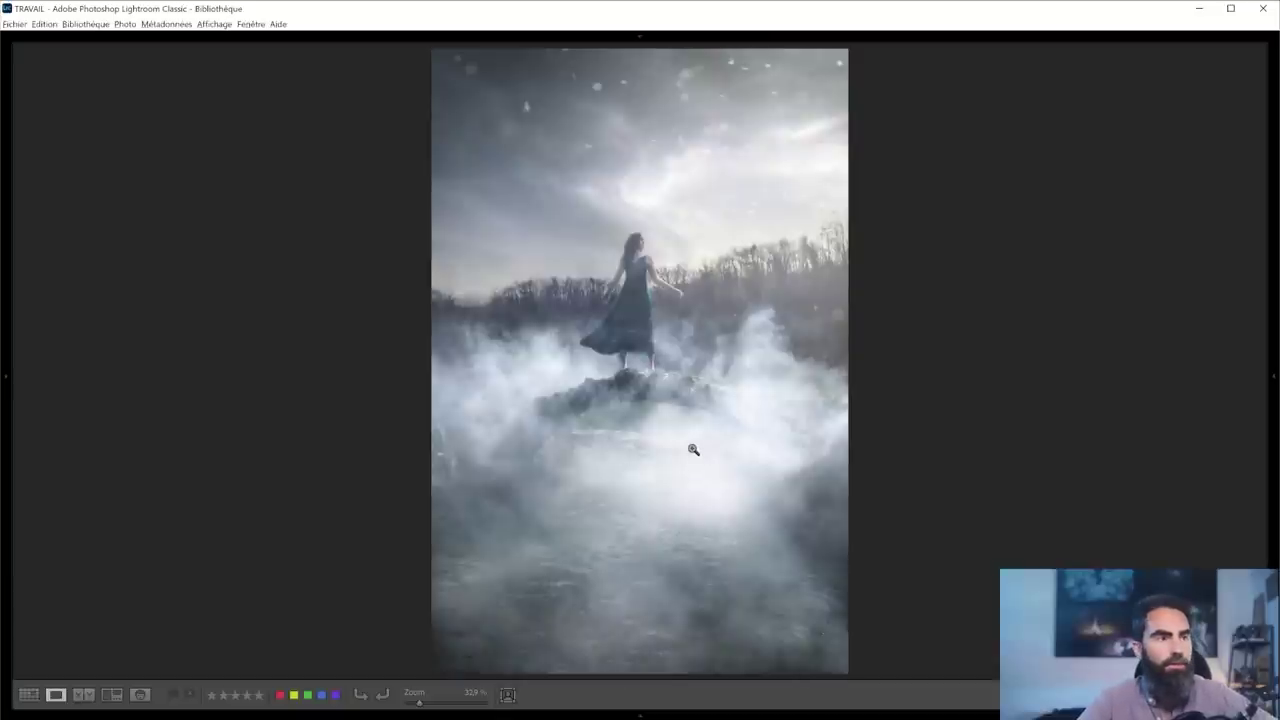
left_click_drag(520, 330, 604, 431)
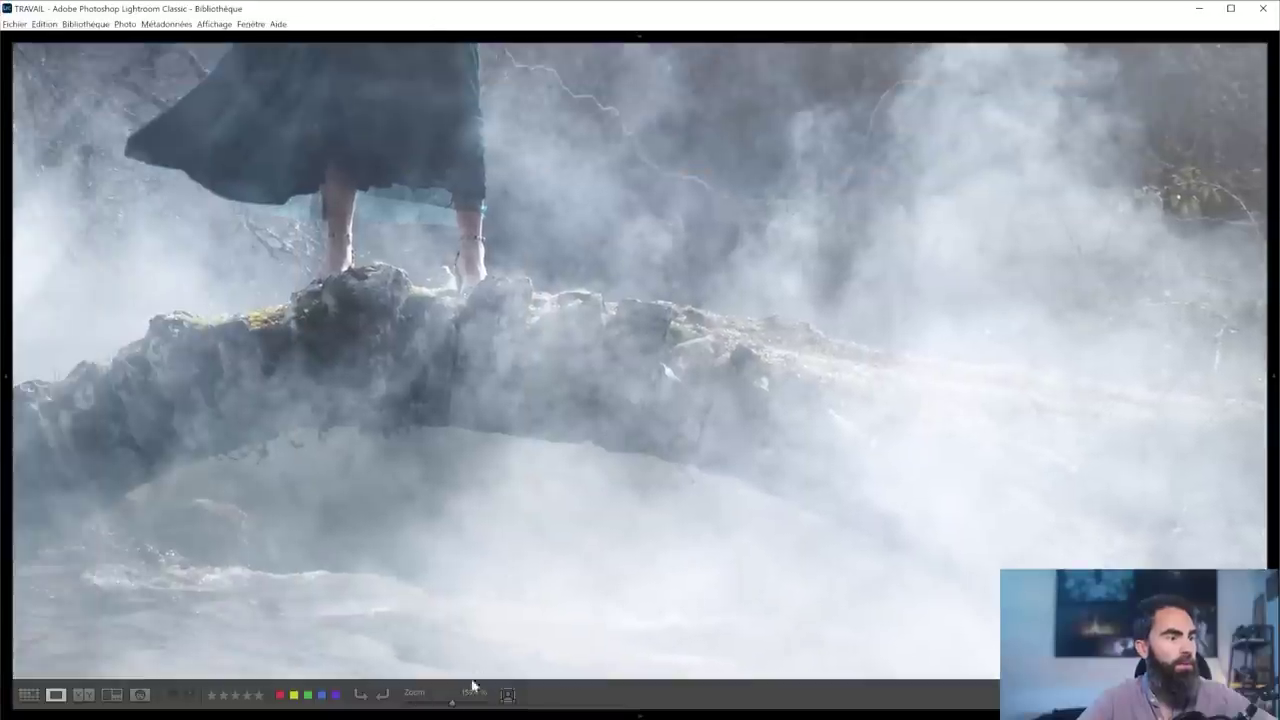
left_click_drag(451, 703, 446, 703)
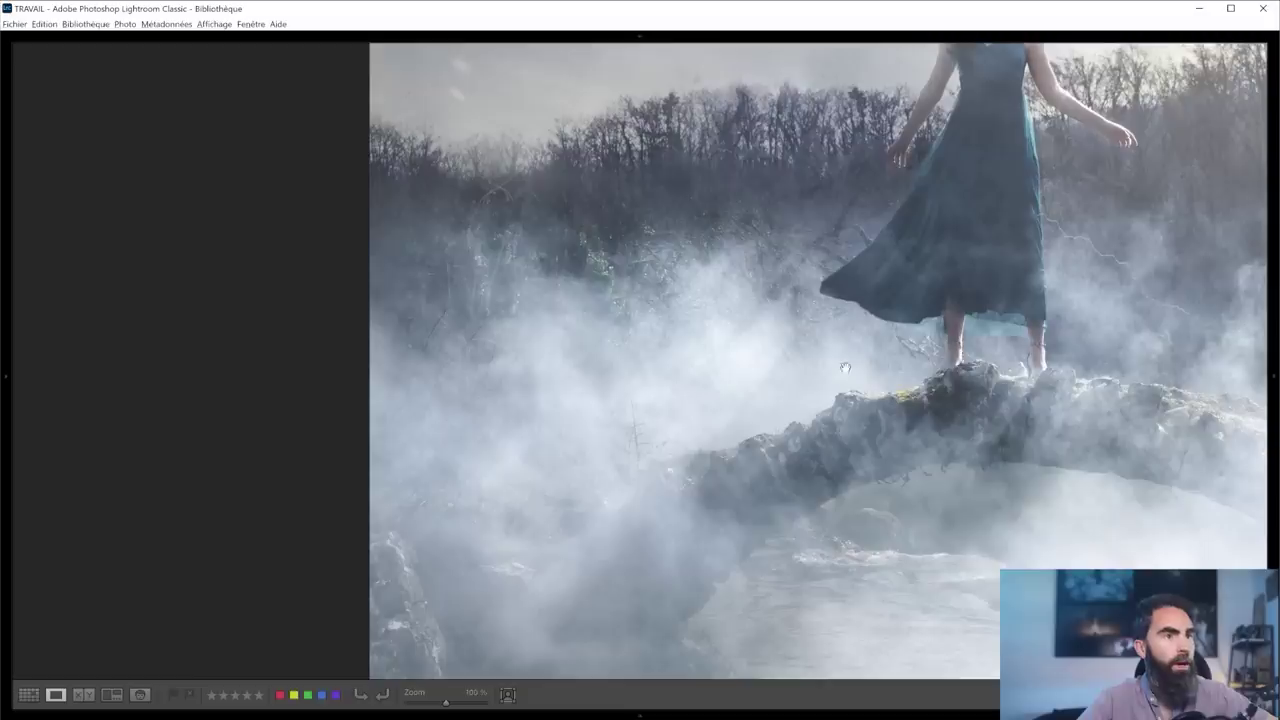
left_click(818, 318)
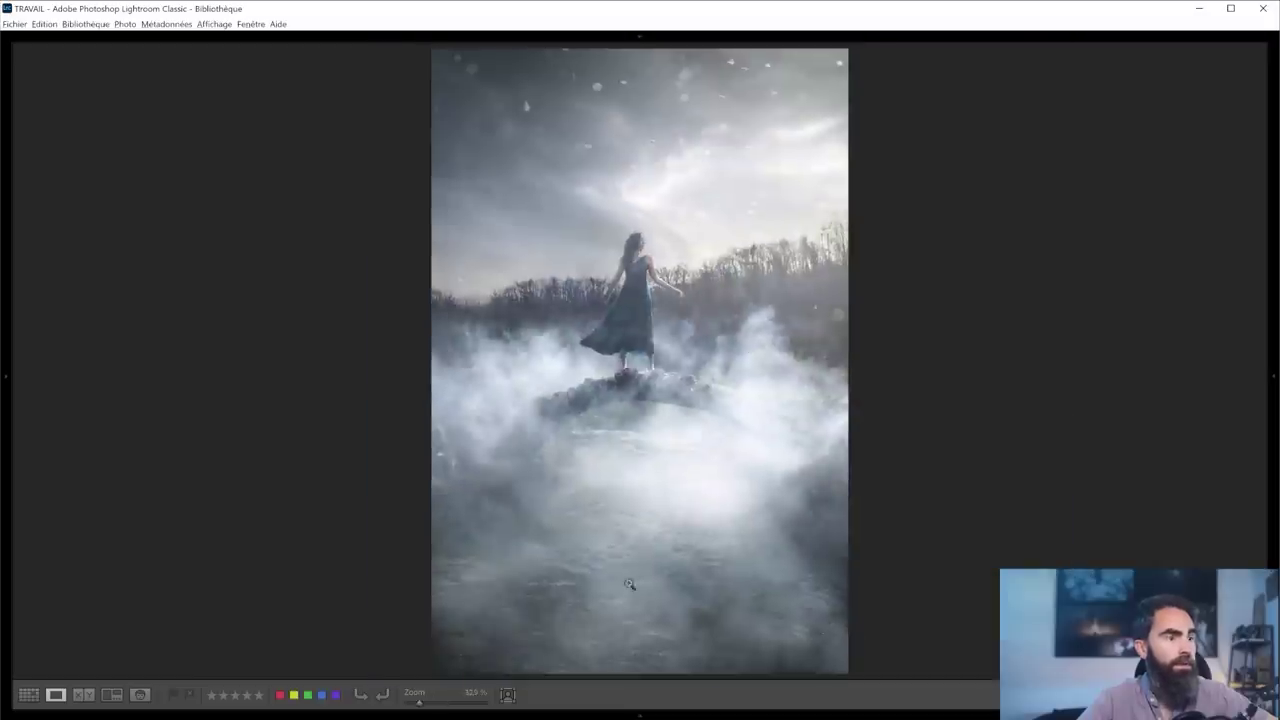
- Examine the standing woman's dress, the bare treeline and the surrounding smoke up close, and return to the full photo
left_click(527, 421)
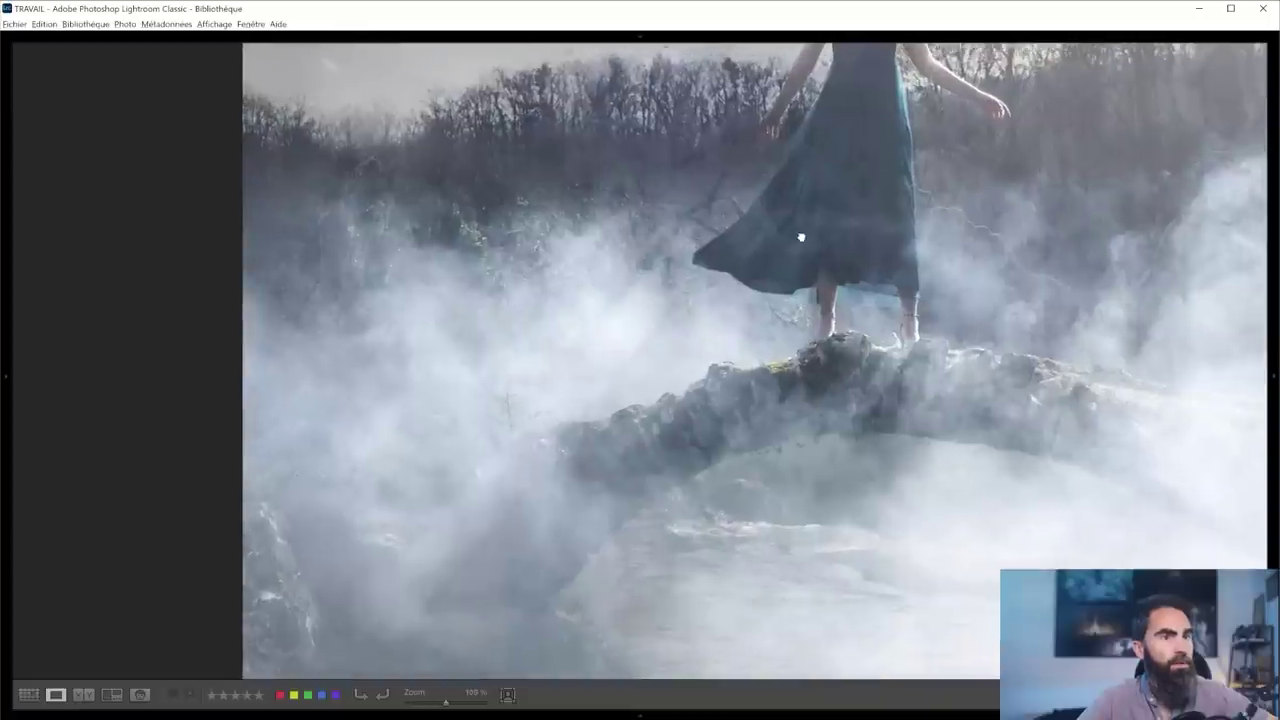
left_click_drag(800, 237, 764, 277)
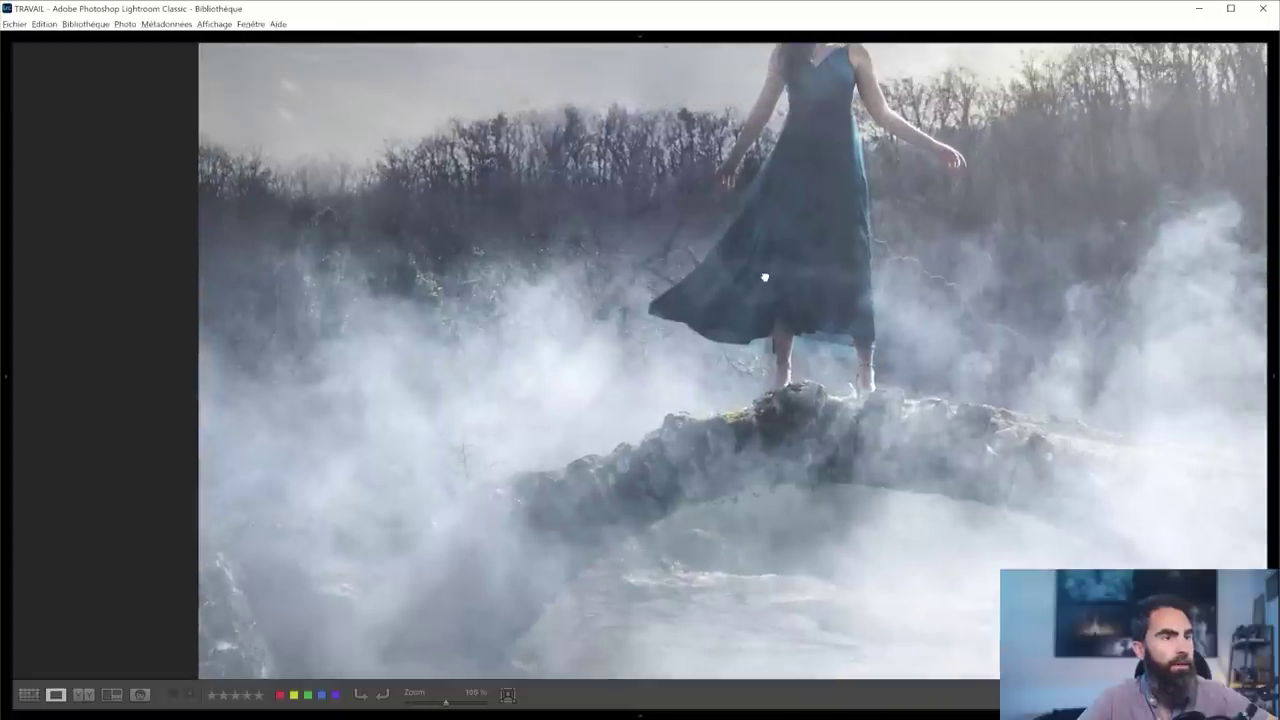
left_click(607, 285)
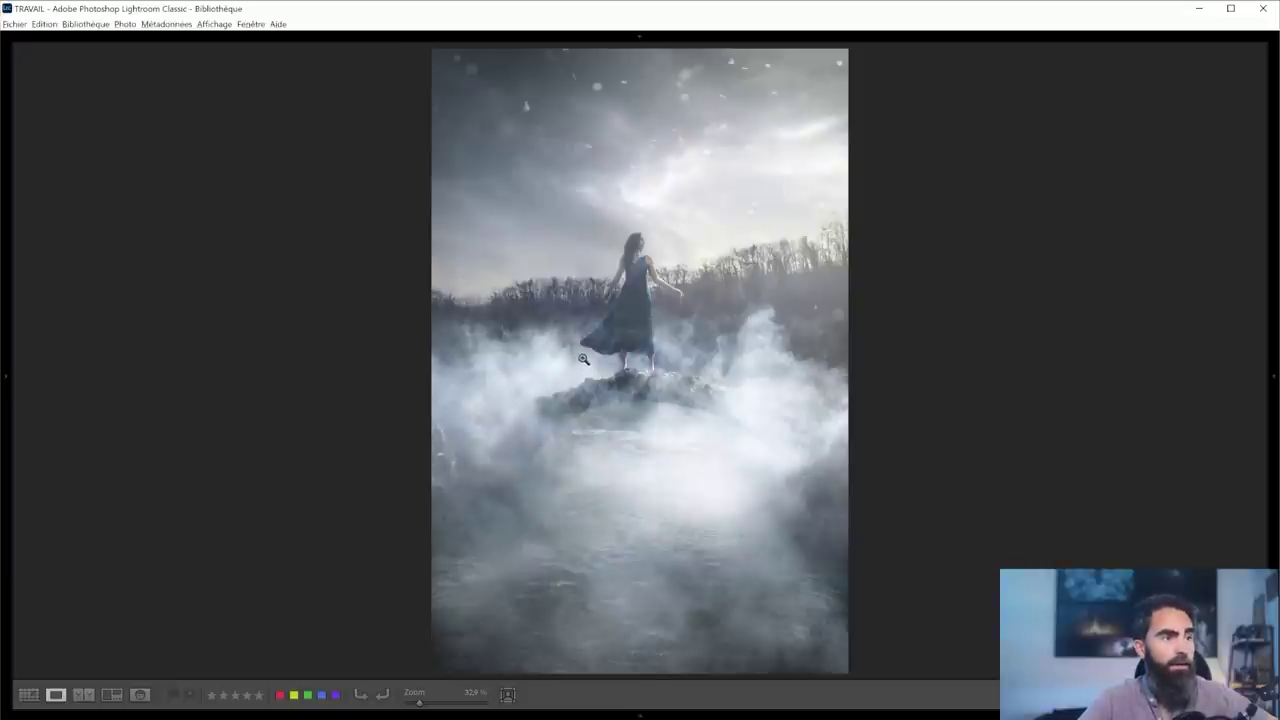
- Go back to the waterfall photo and examine the bright mist behind the dead trunks and the seated woman
key("Right")
key("Right")
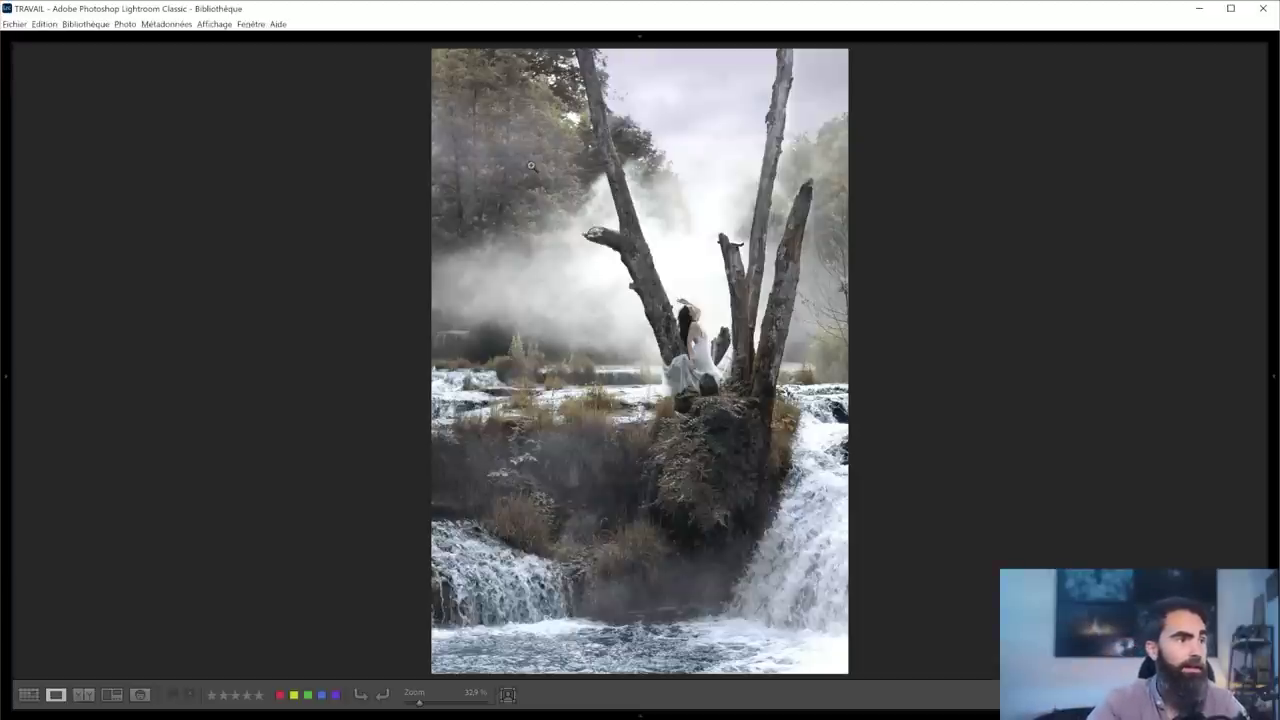
left_click(551, 193)
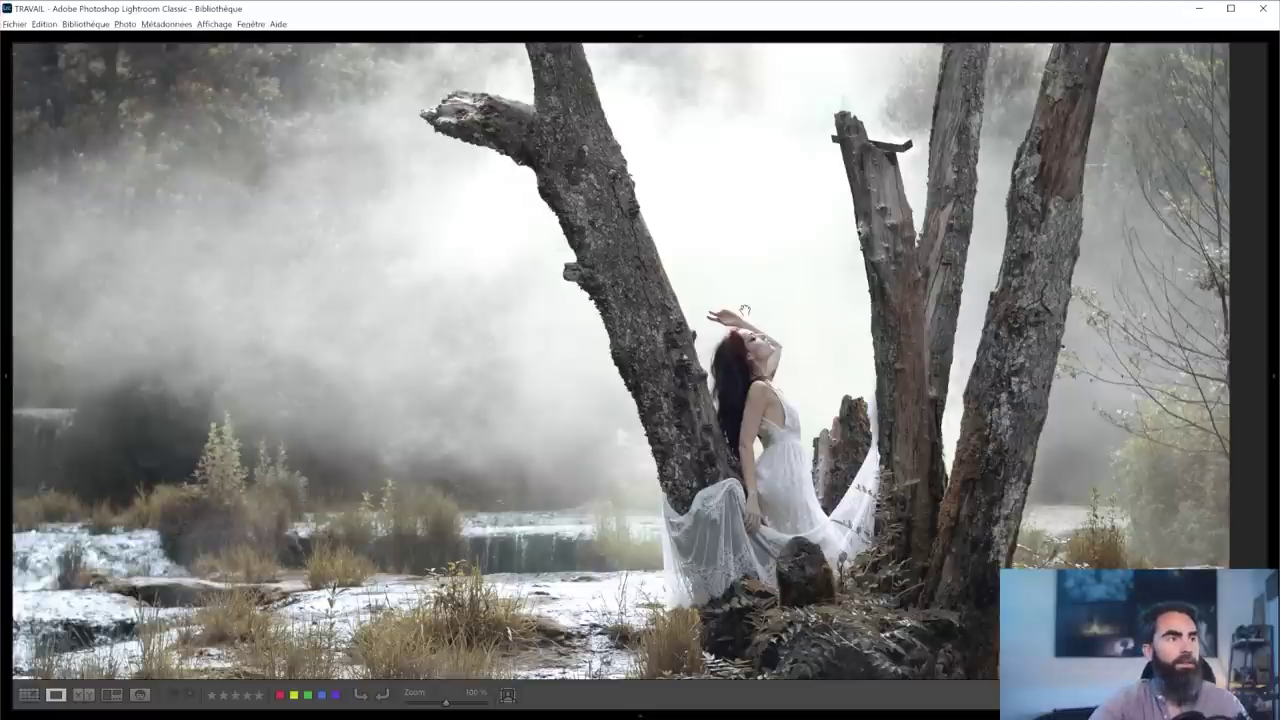
left_click_drag(779, 287, 828, 407)
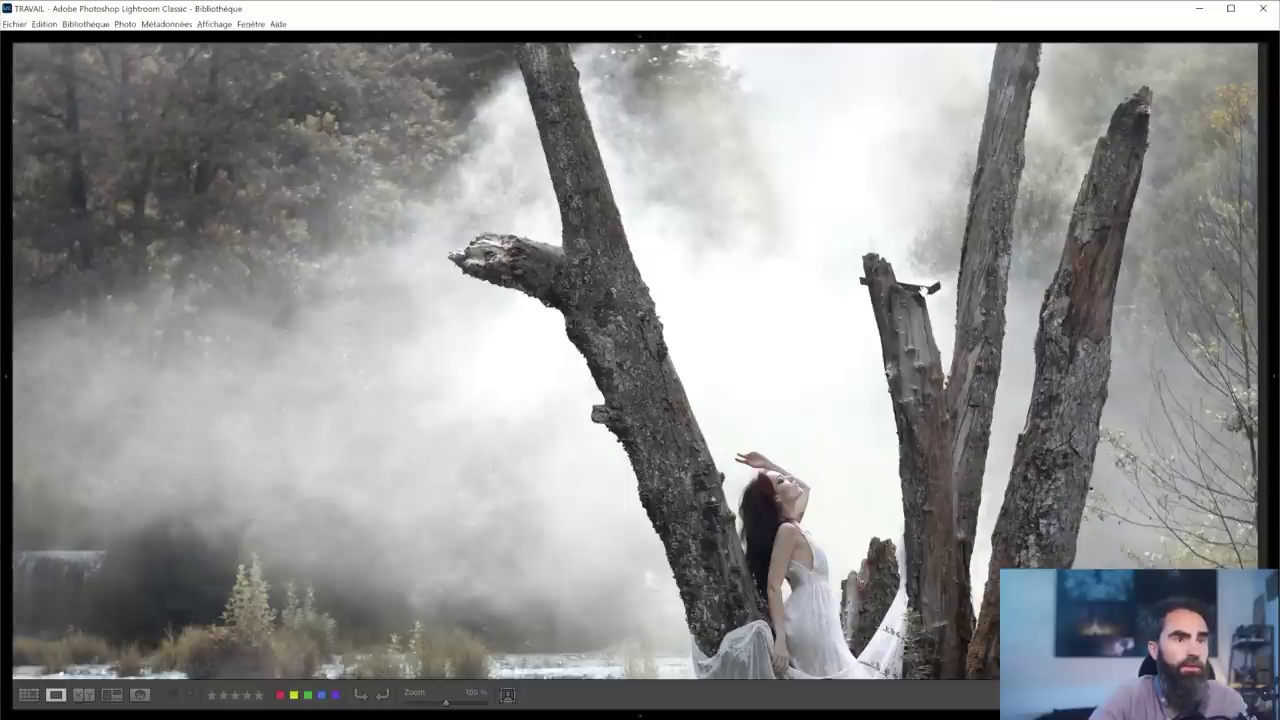
left_click_drag(919, 426, 921, 236)
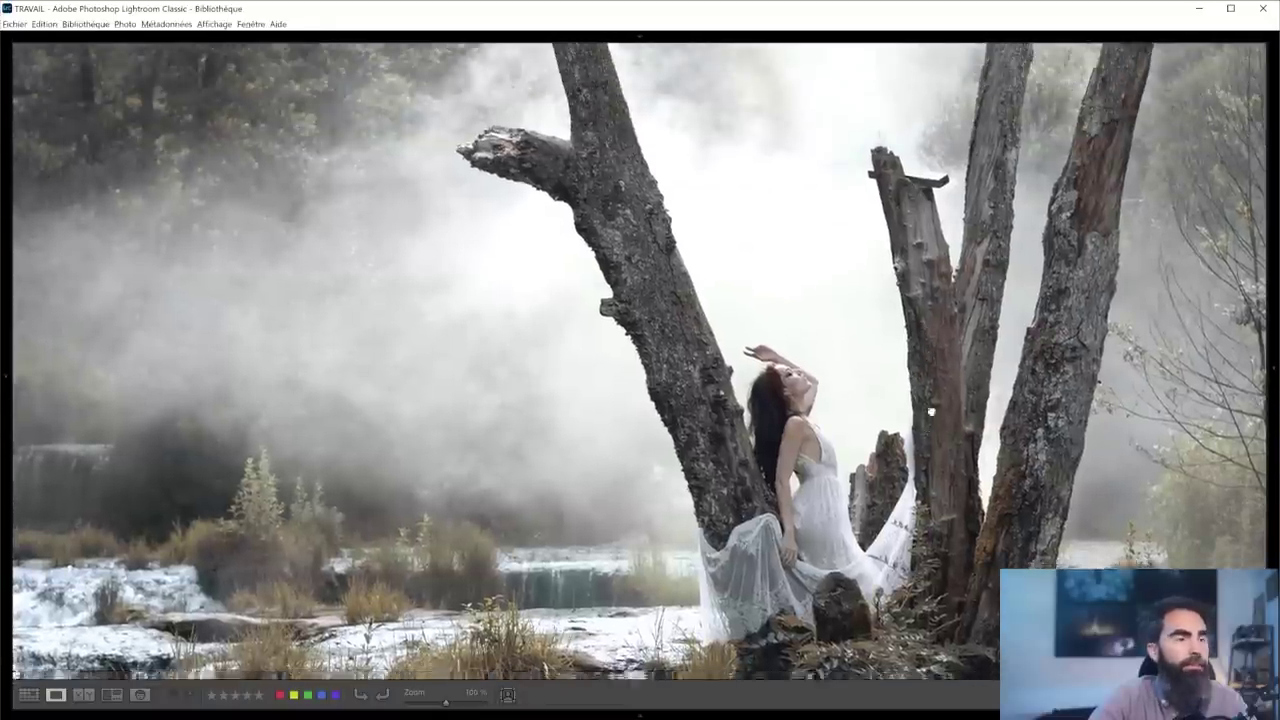
- Inspect the grasses, dark foliage and rushing water below the seated woman, and return to the full waterfall photo
left_click_drag(875, 620, 800, 345)
mouse_move(1120, 372)
left_mouse_down()
mouse_move(1110, 260)
mouse_move(1066, 277)
mouse_move(1137, 381)
left_mouse_up()
left_click_drag(983, 249, 974, 334)
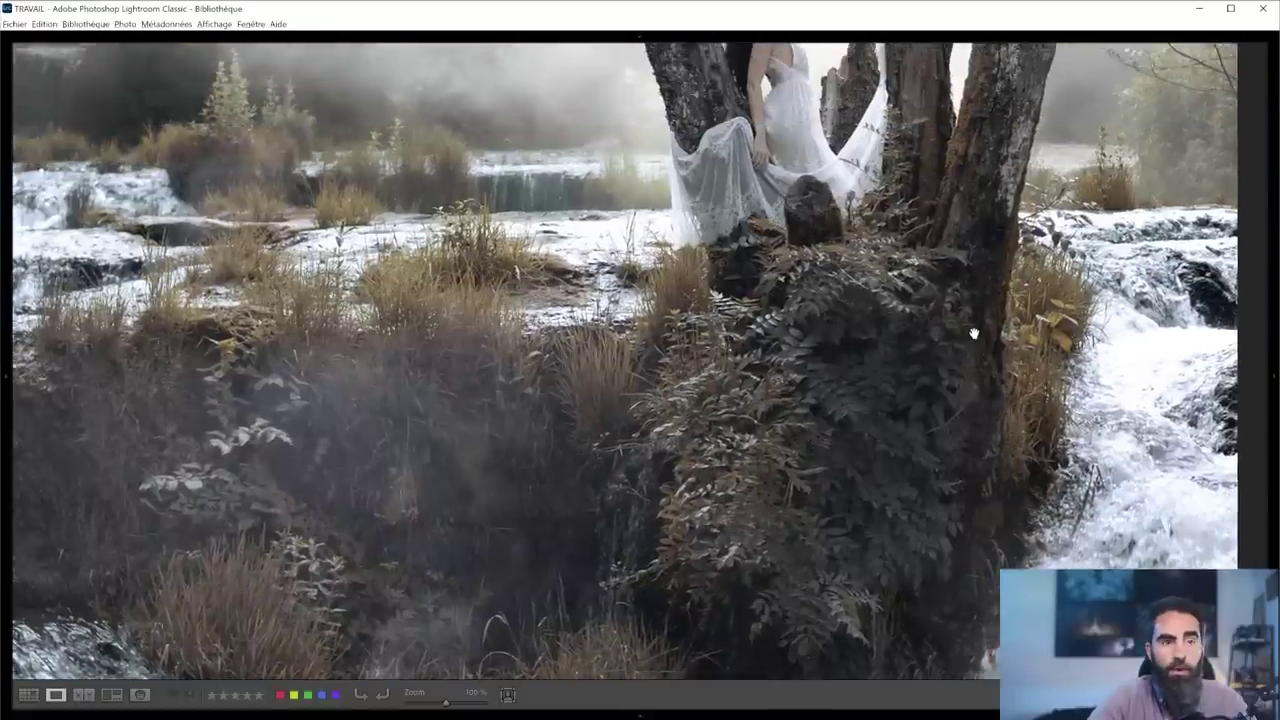
left_click(951, 330)
left_click(673, 370)
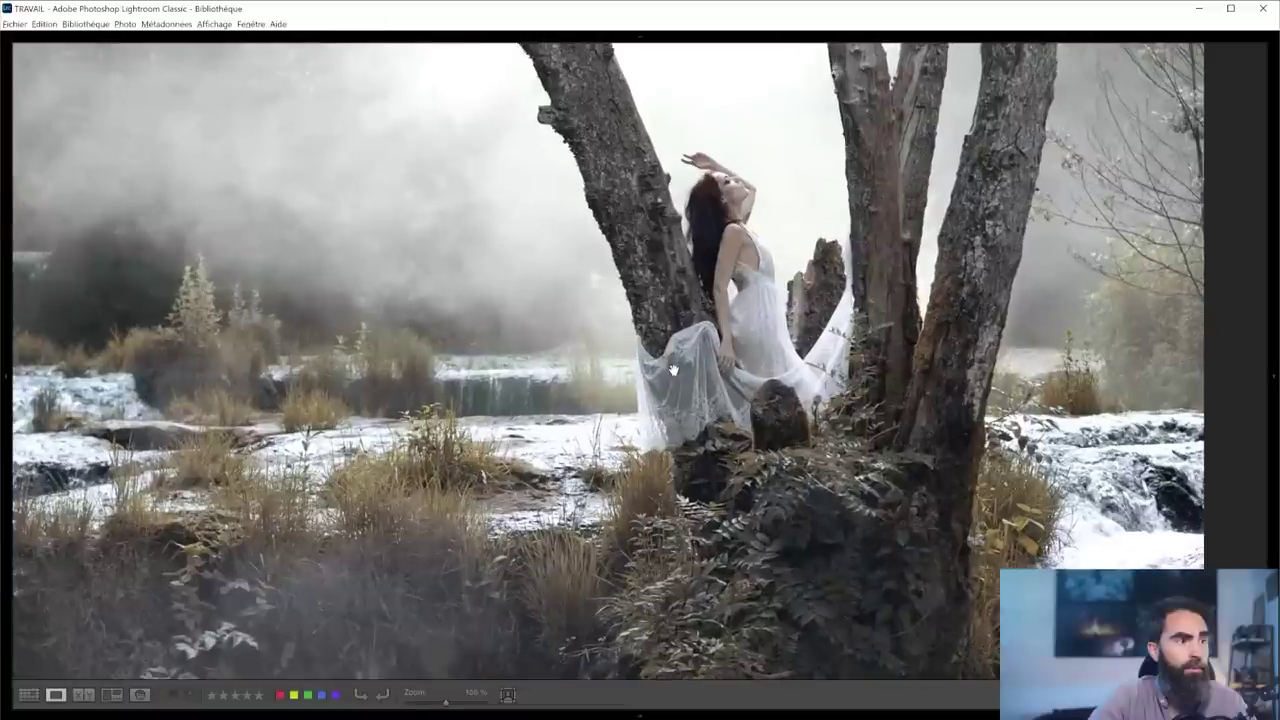
left_click(640, 400)
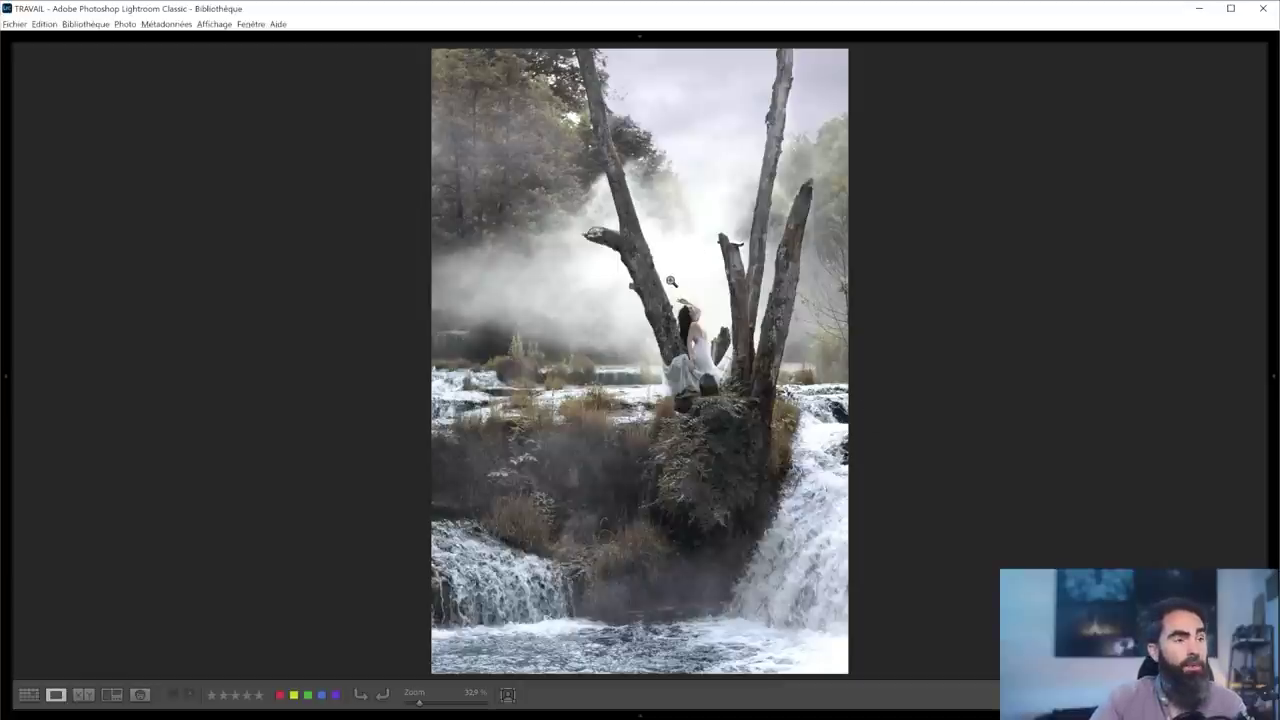
- Check the seated woman's face, raised arm and white dress up close in the waterfall photo
left_click(690, 312)
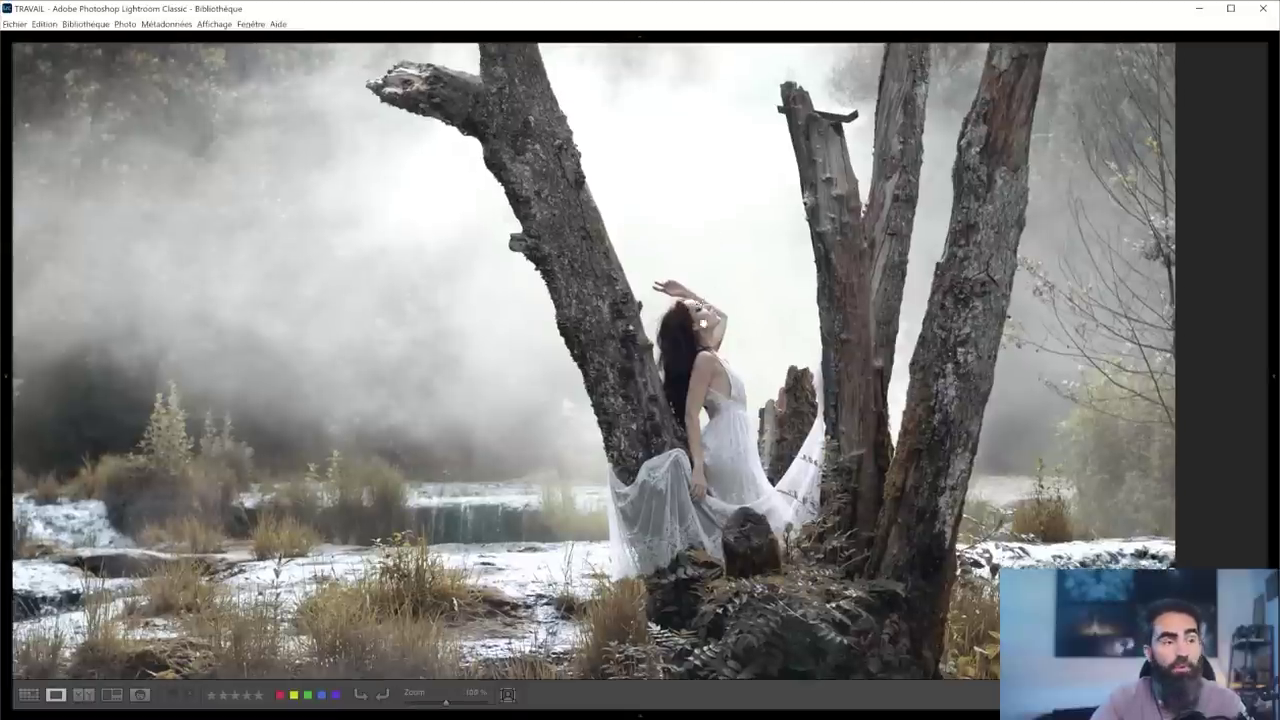
left_click_drag(705, 302, 706, 349)
left_click(706, 350)
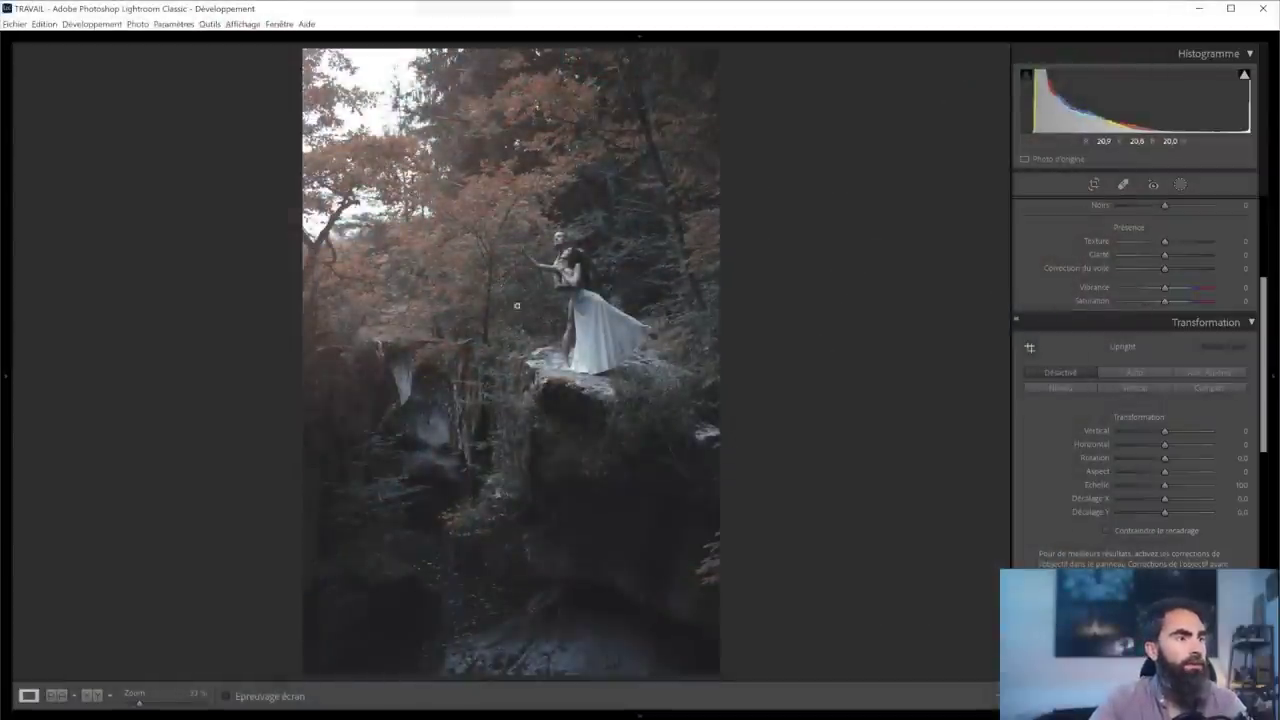
- Compare close-ups of the embracing couple, the white dress and the rock ledge with the full autumn forest photo
left_click(512, 268)
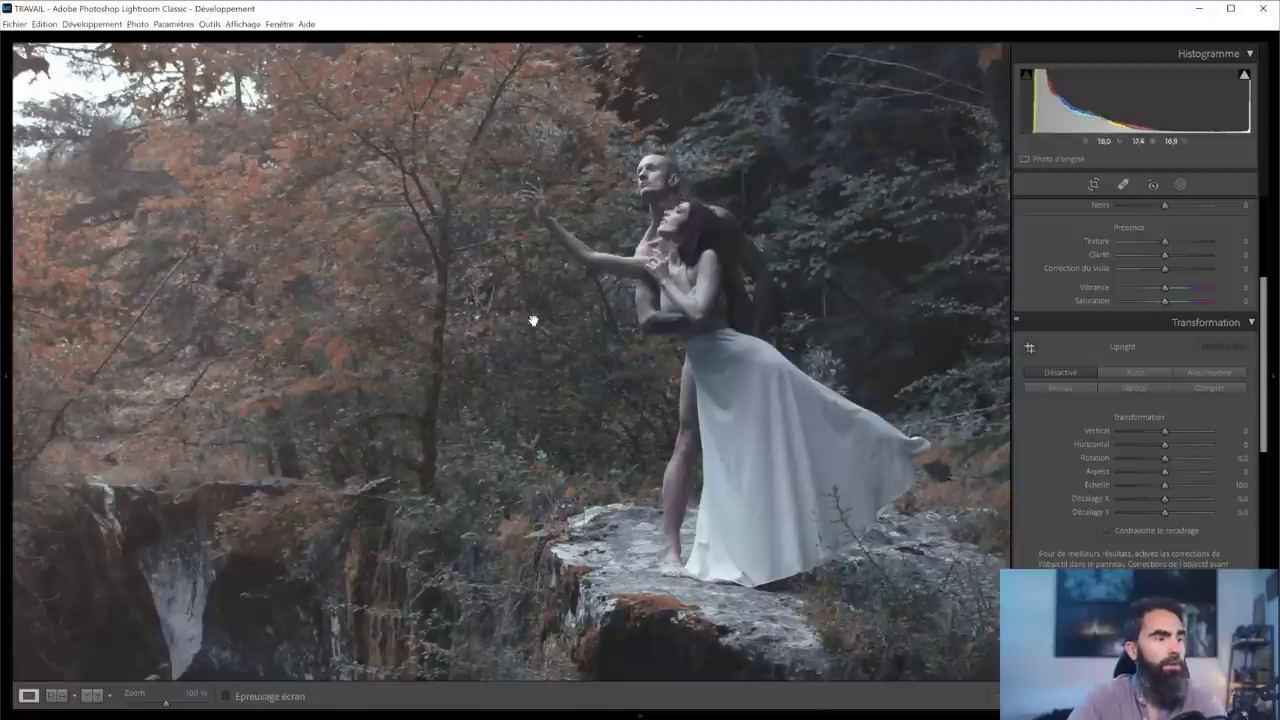
left_click_drag(526, 355, 587, 398)
left_click(569, 319)
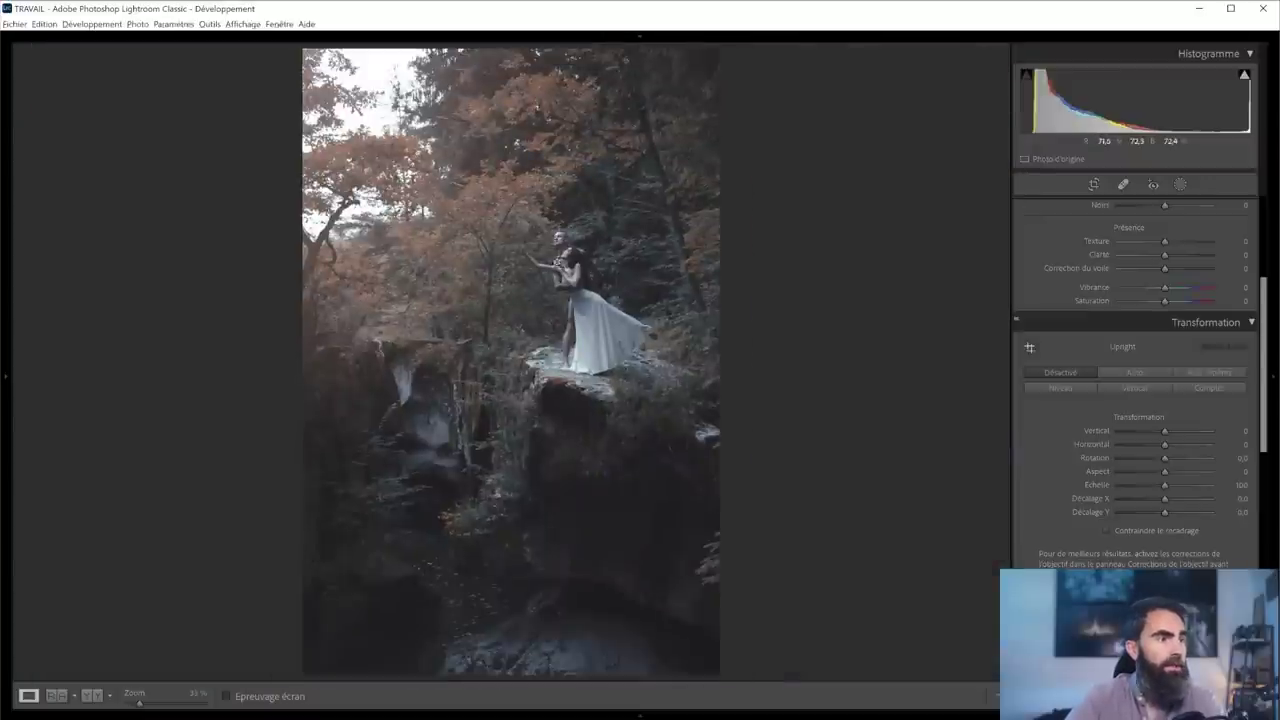
left_click(546, 256)
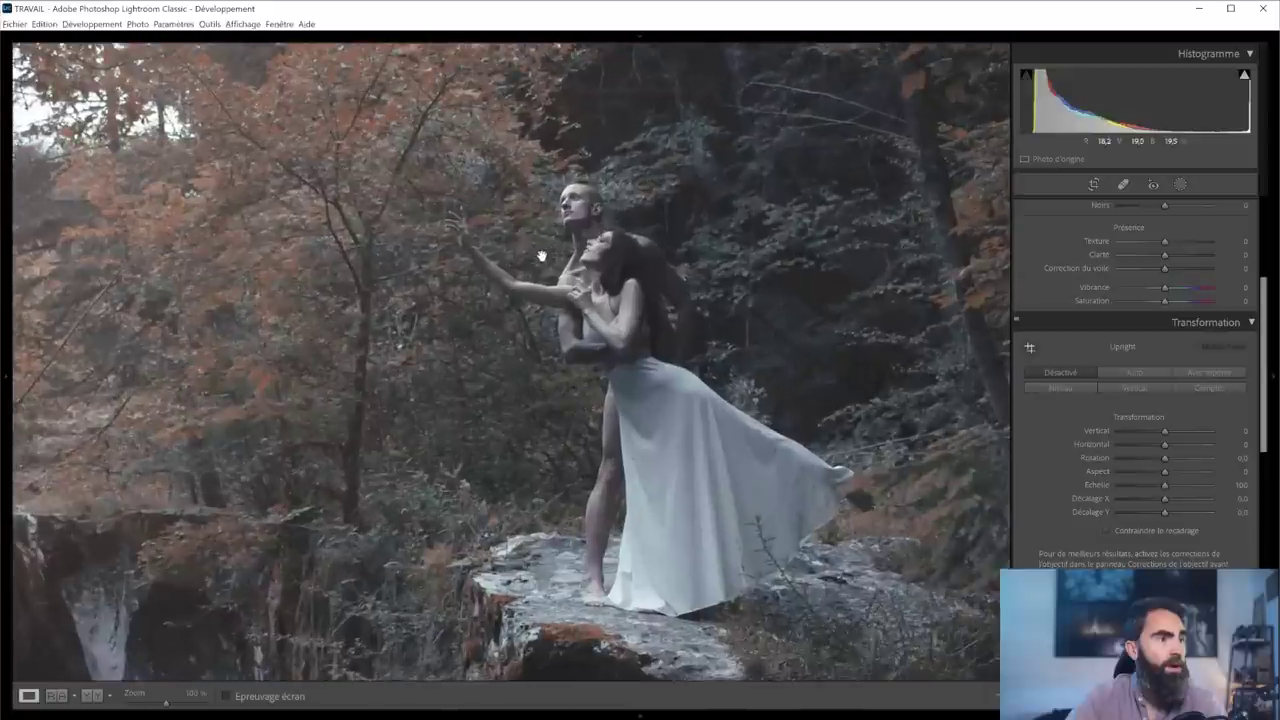
left_click(622, 314)
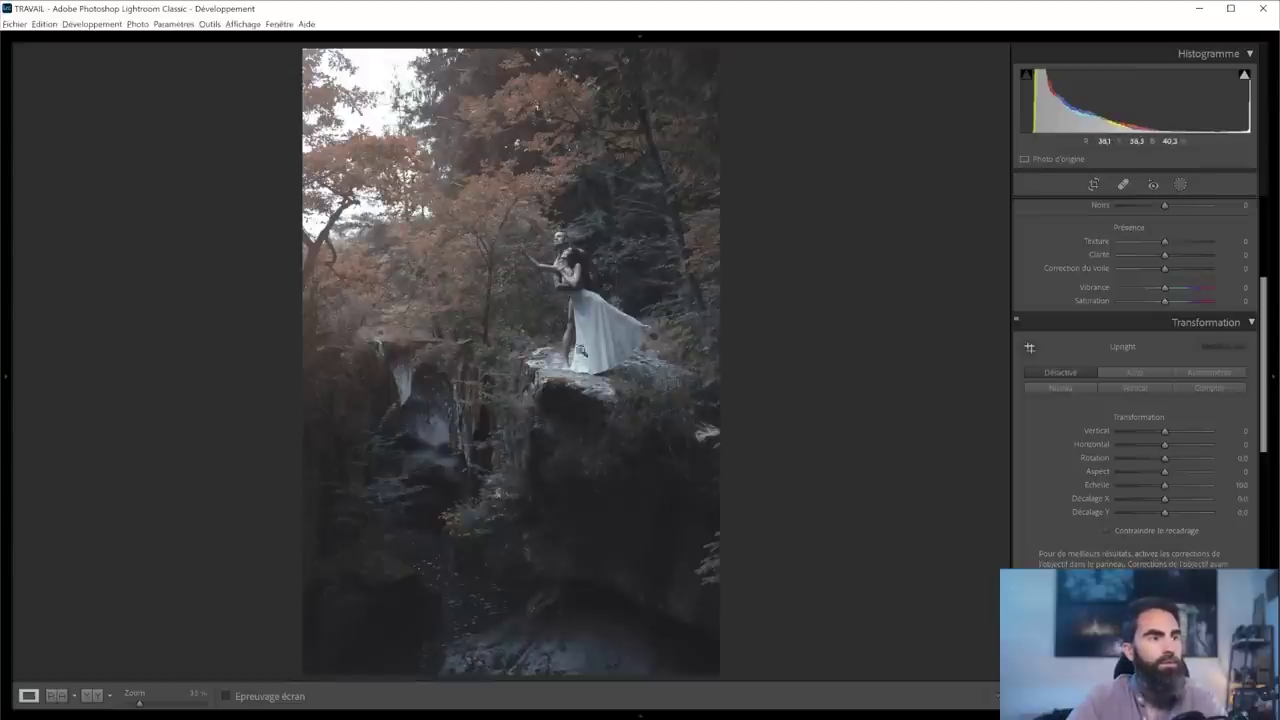
left_click(580, 325)
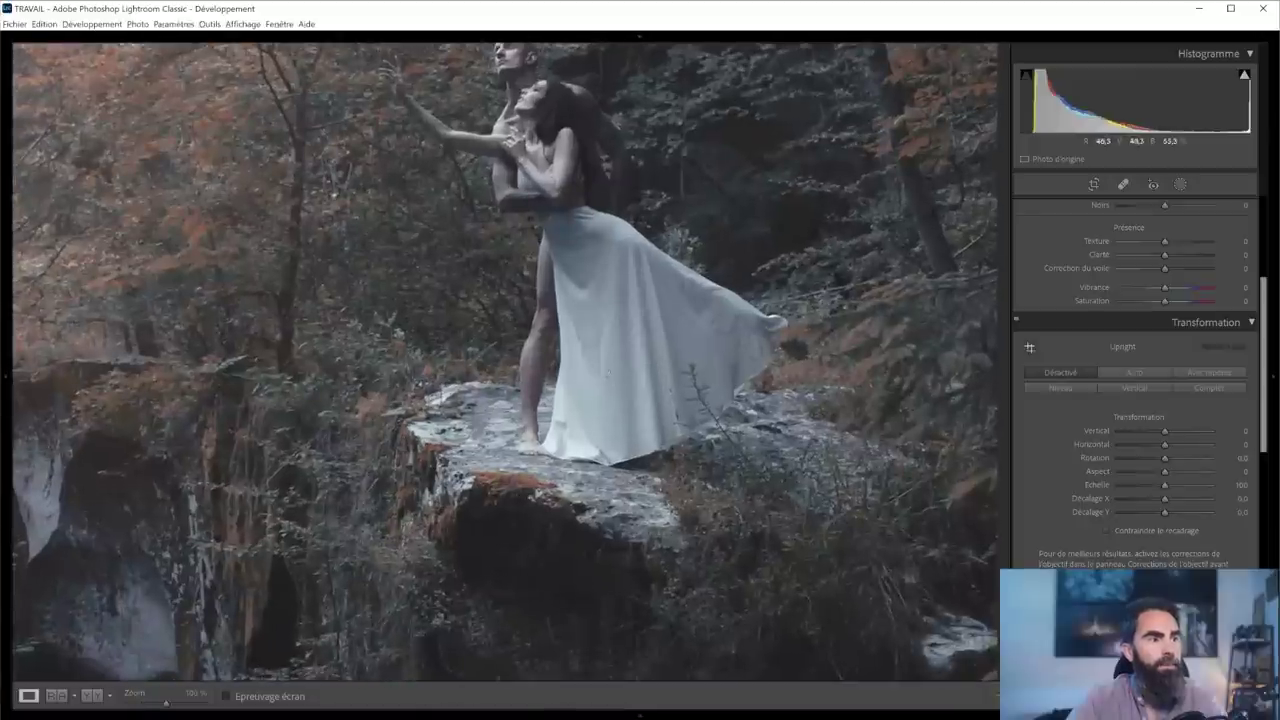
left_click(620, 328)
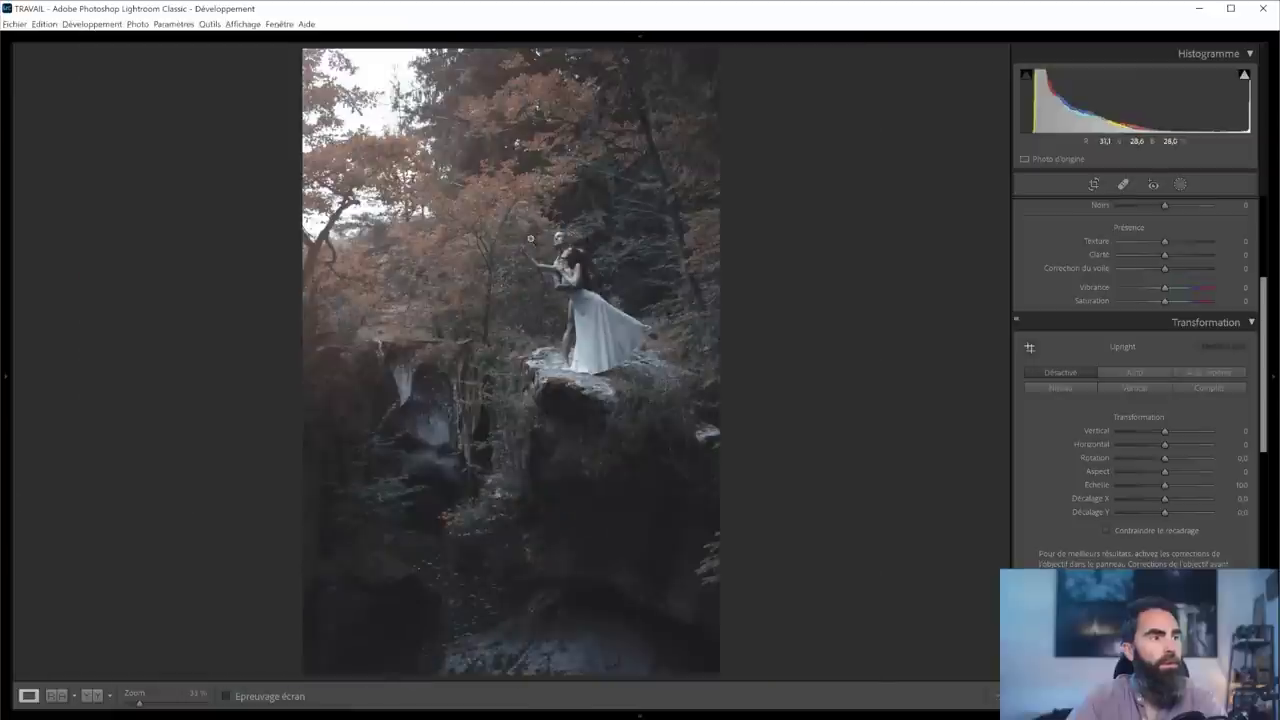
- Examine the couple's faces and outstretched arm and hand against the orange foliage, and return to the full photo
left_click(532, 241)
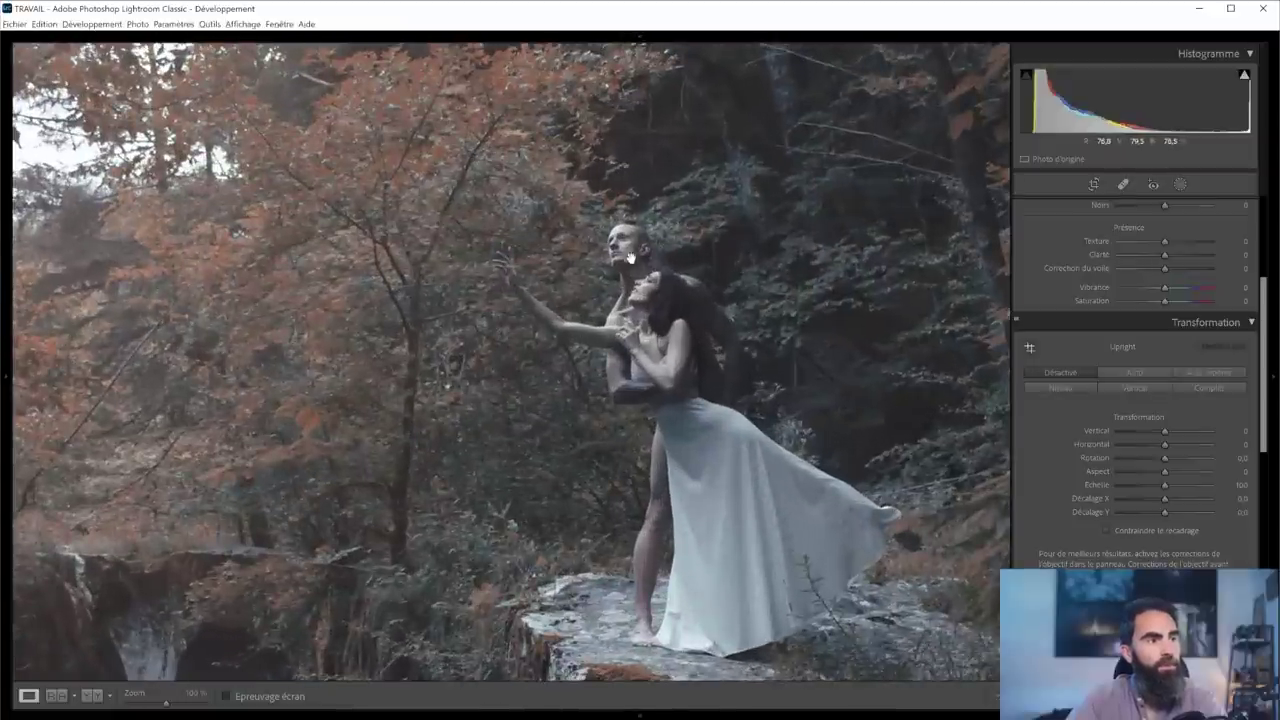
left_click(604, 318)
left_click(508, 268)
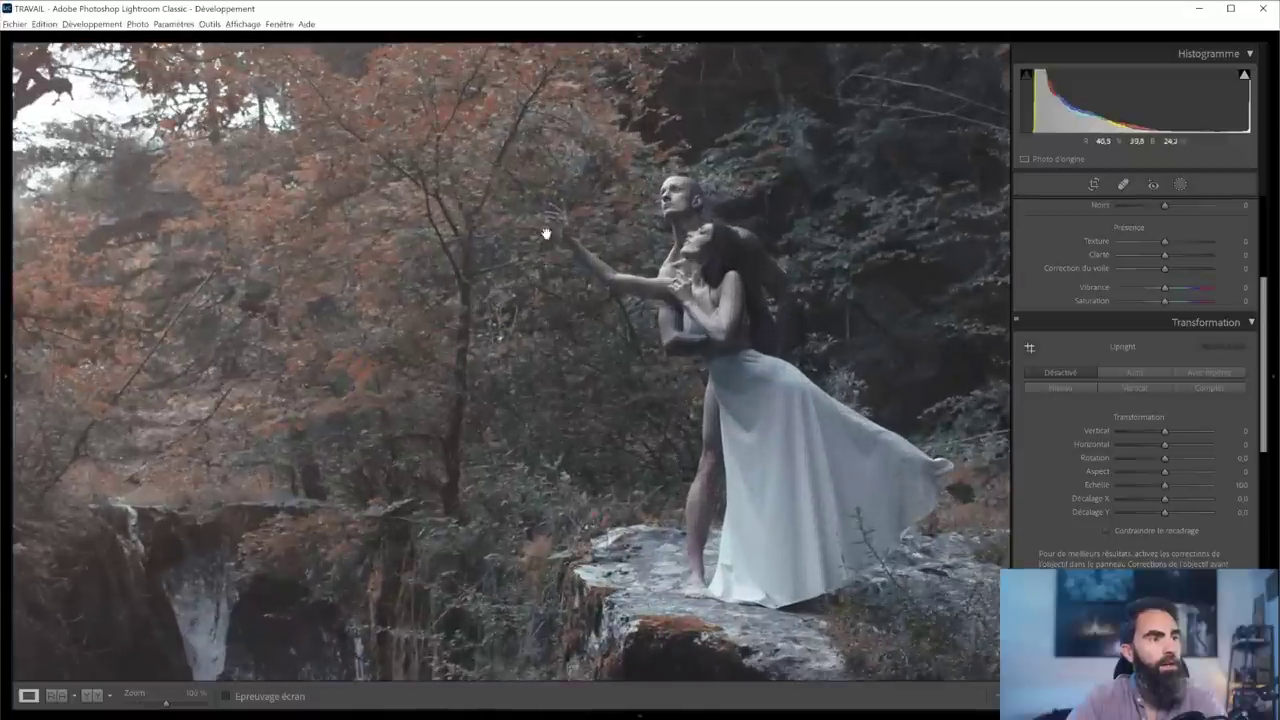
left_click(552, 248)
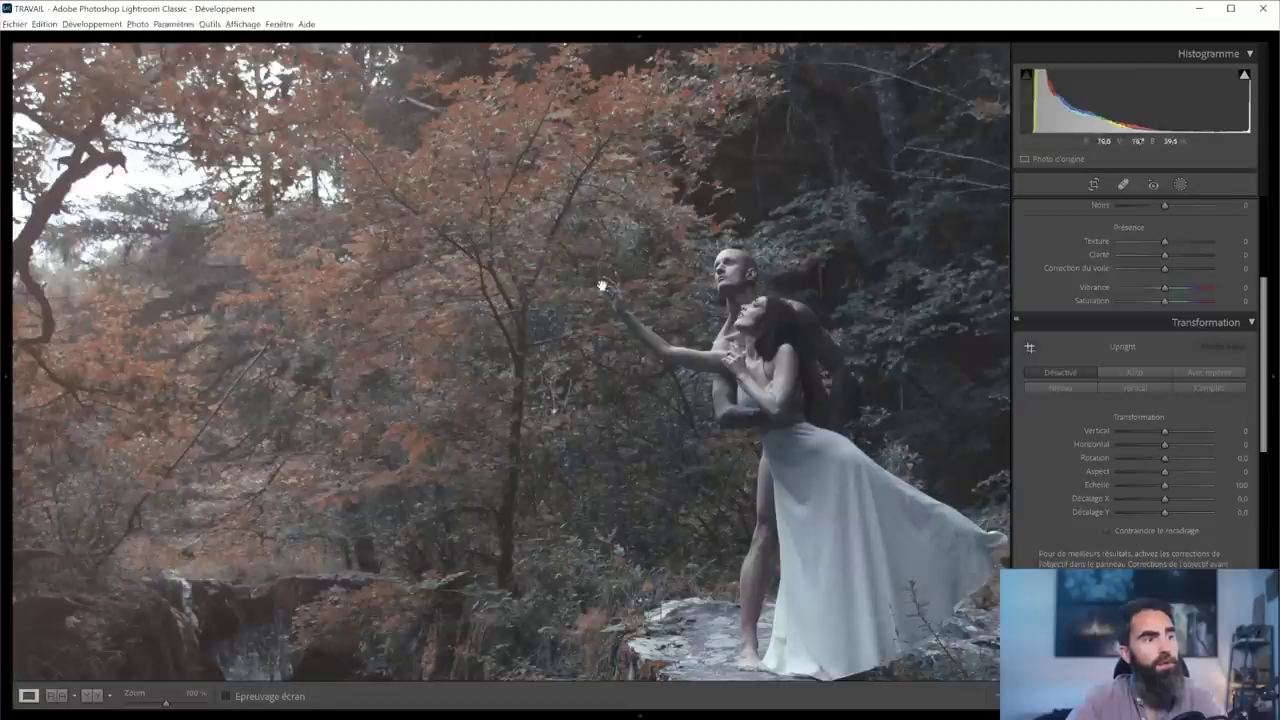
left_click(582, 307)
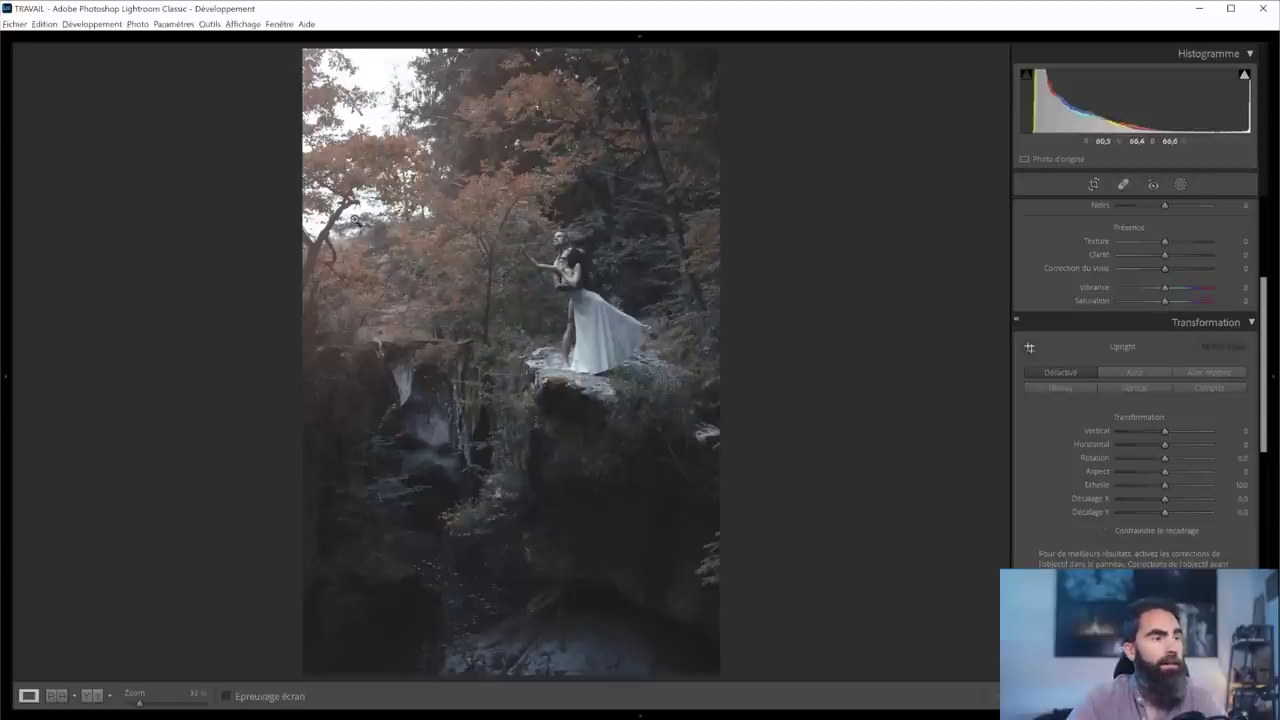
- Inspect the forest photo's bright sky, orange leaves and dark trees behind the couple up close, and return to full view
left_click_drag(372, 150, 558, 333)
left_click_drag(587, 488, 578, 436)
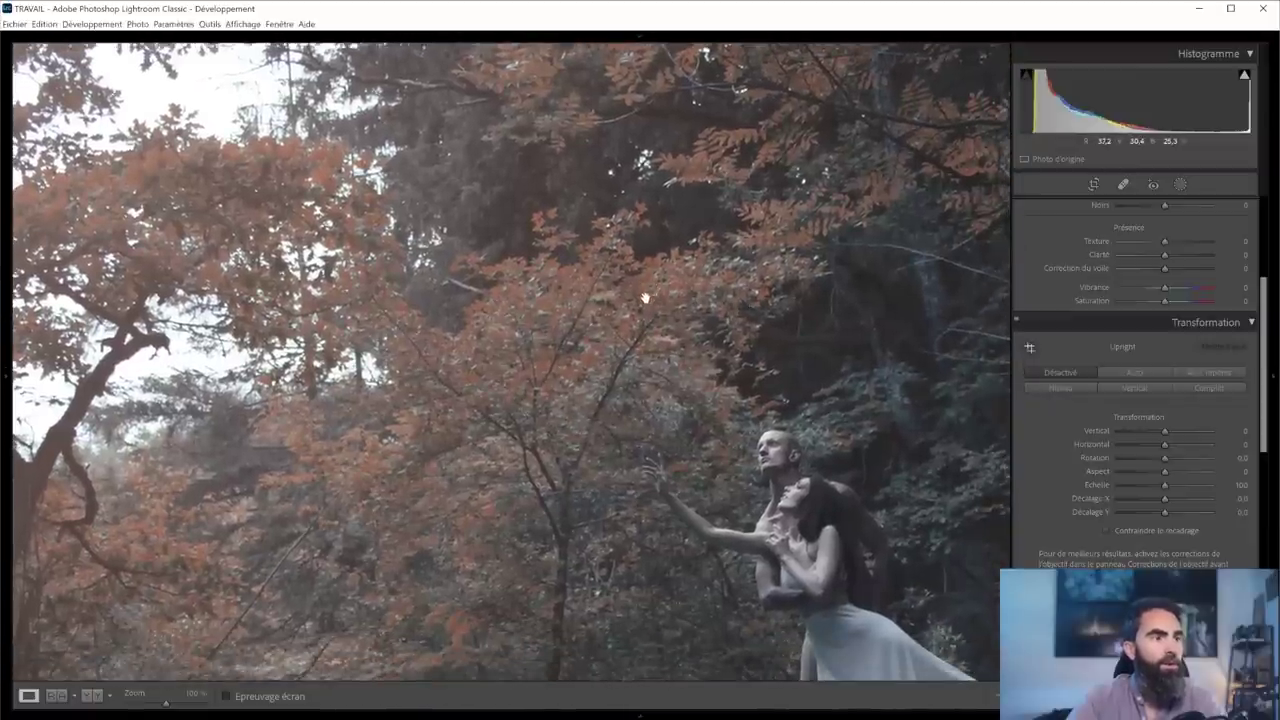
left_click_drag(828, 440, 662, 358)
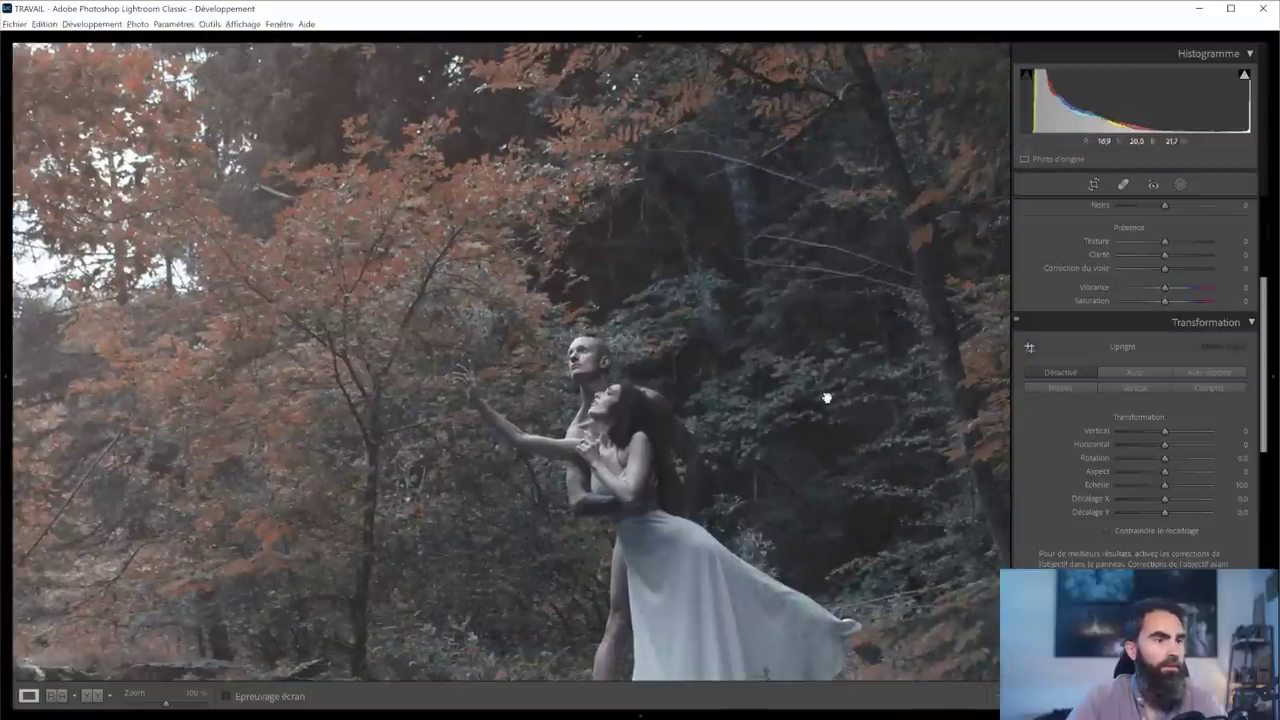
left_click(478, 355)
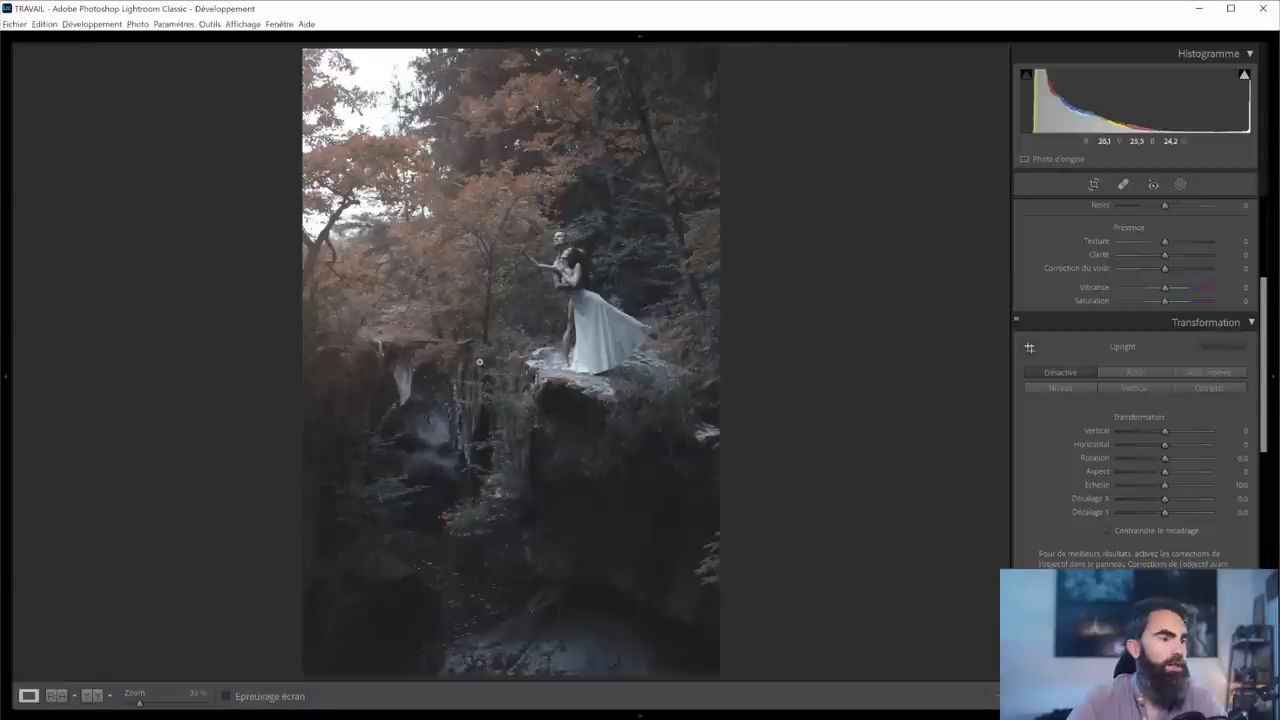
- Open the misty photo of the woman standing on the rock in Develop and show it in full view
key("Right")
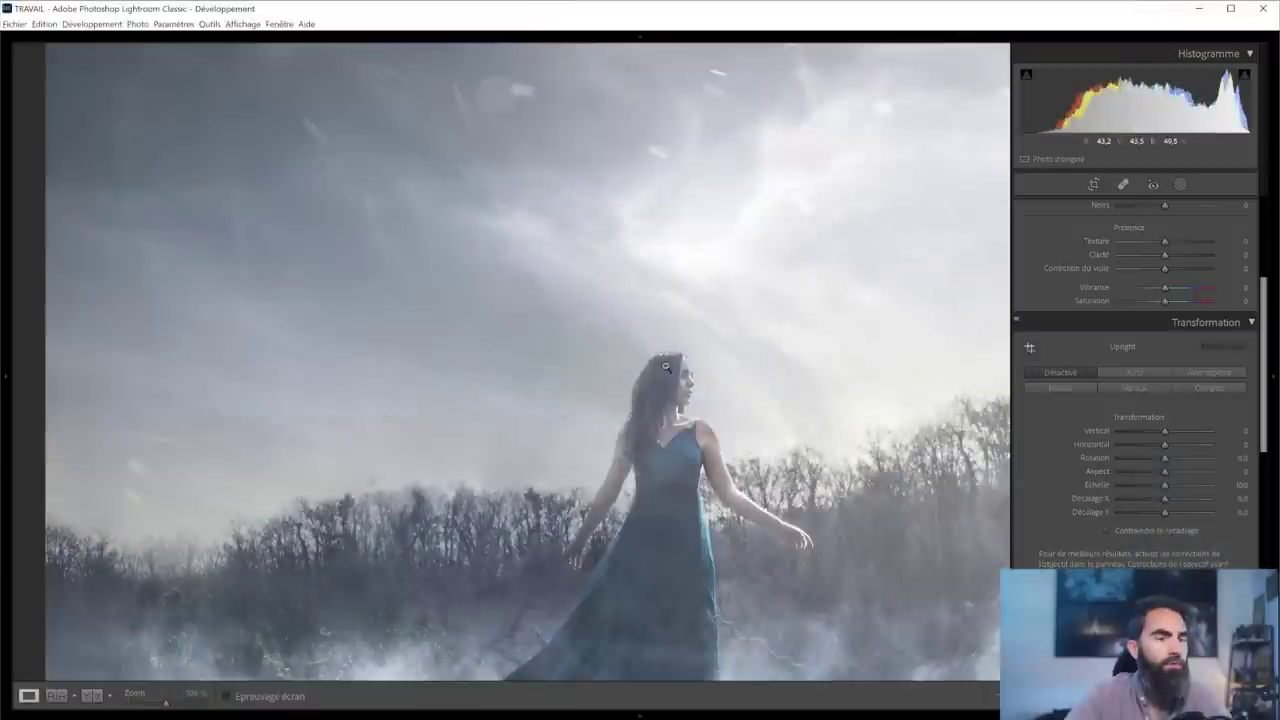
left_click(665, 367)
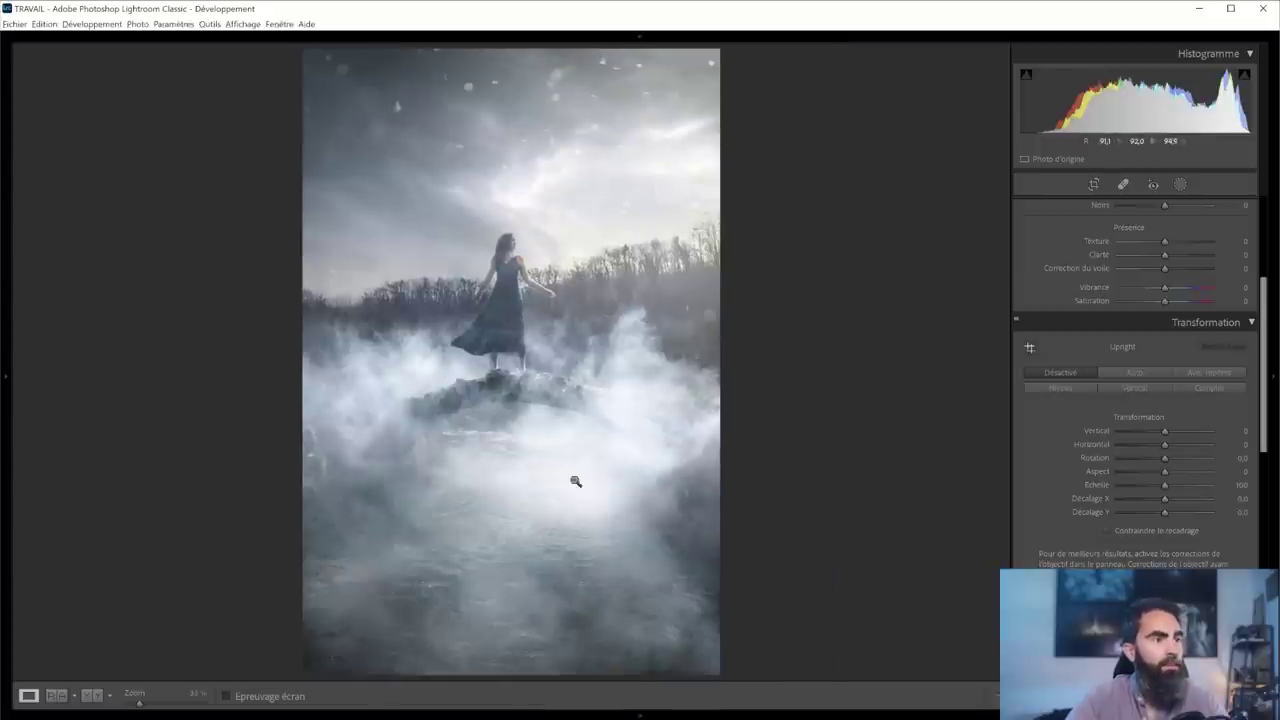
- Examine the woman, her blue dress and the mist around the rock up close, and return to the full photo
left_click(474, 245)
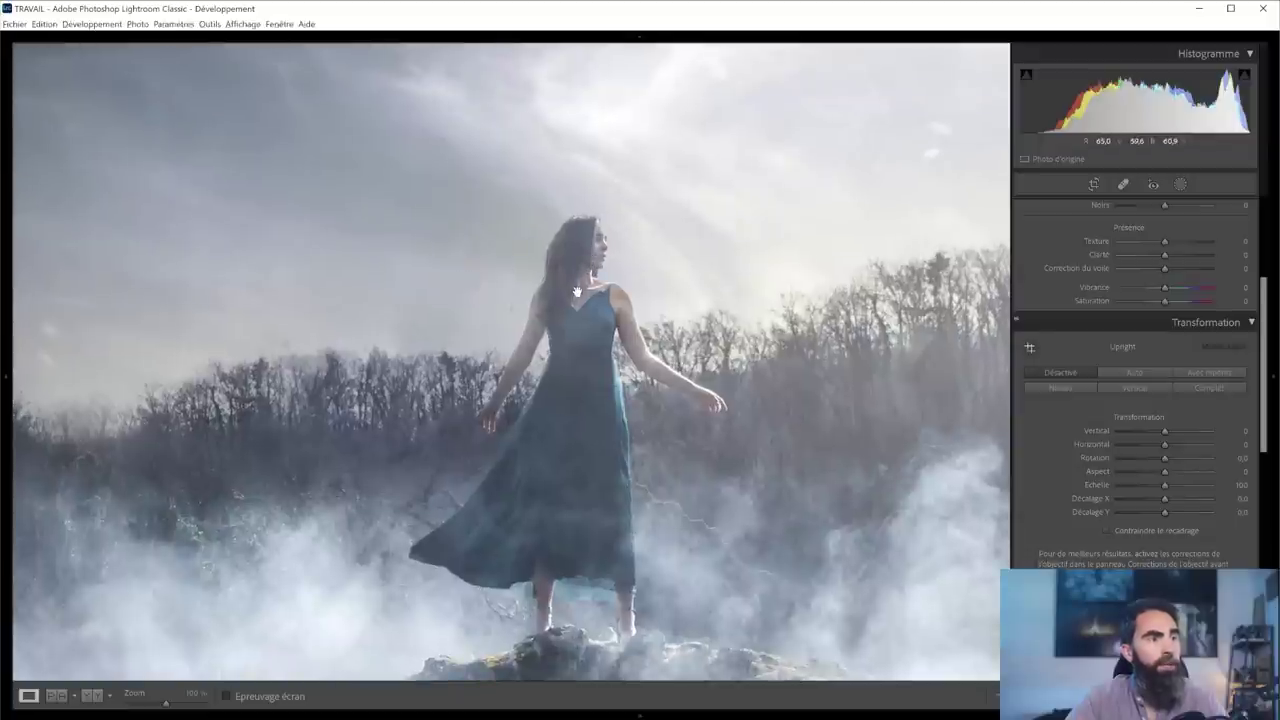
left_click(577, 398)
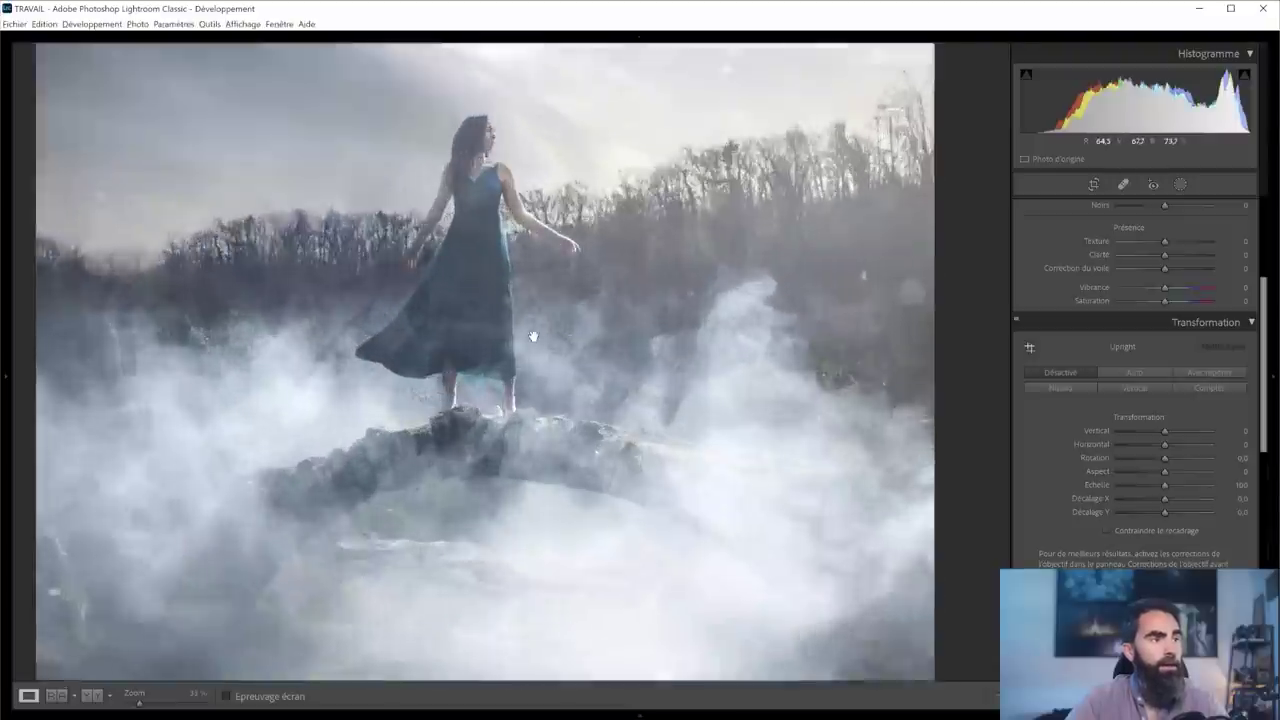
left_click(535, 340)
left_click_drag(530, 337, 547, 418)
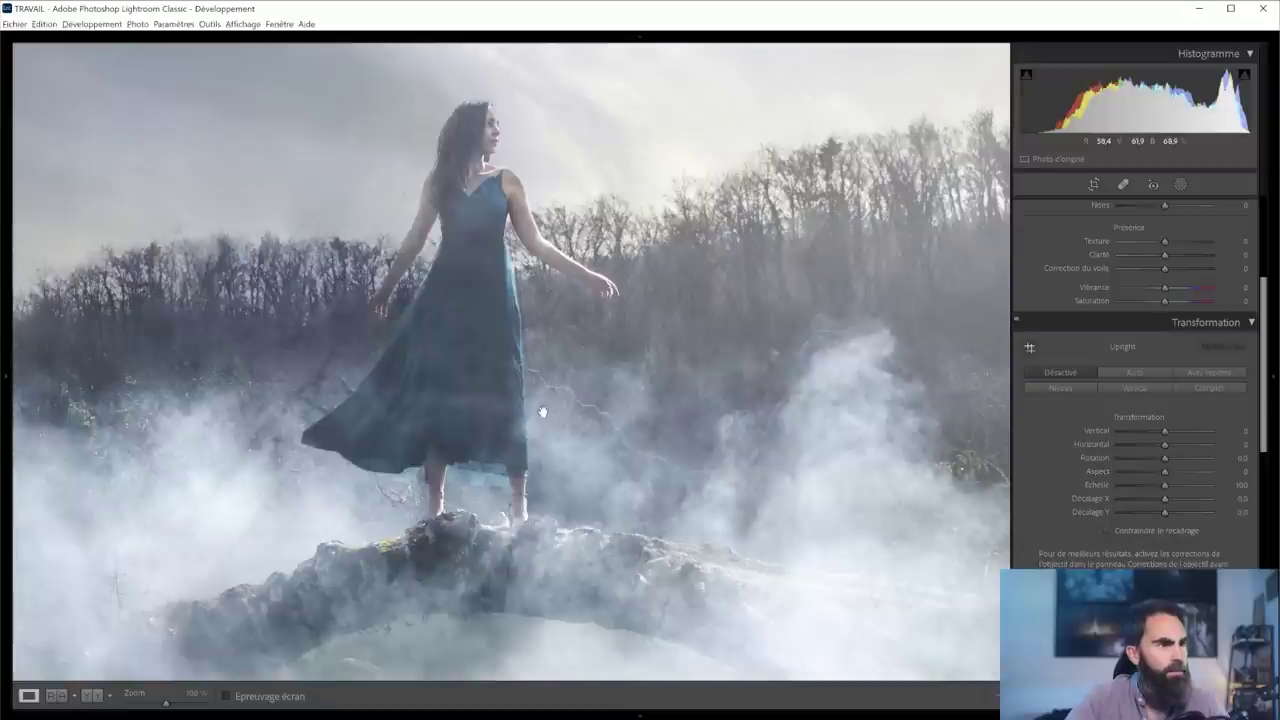
left_click(645, 440)
left_click(730, 325)
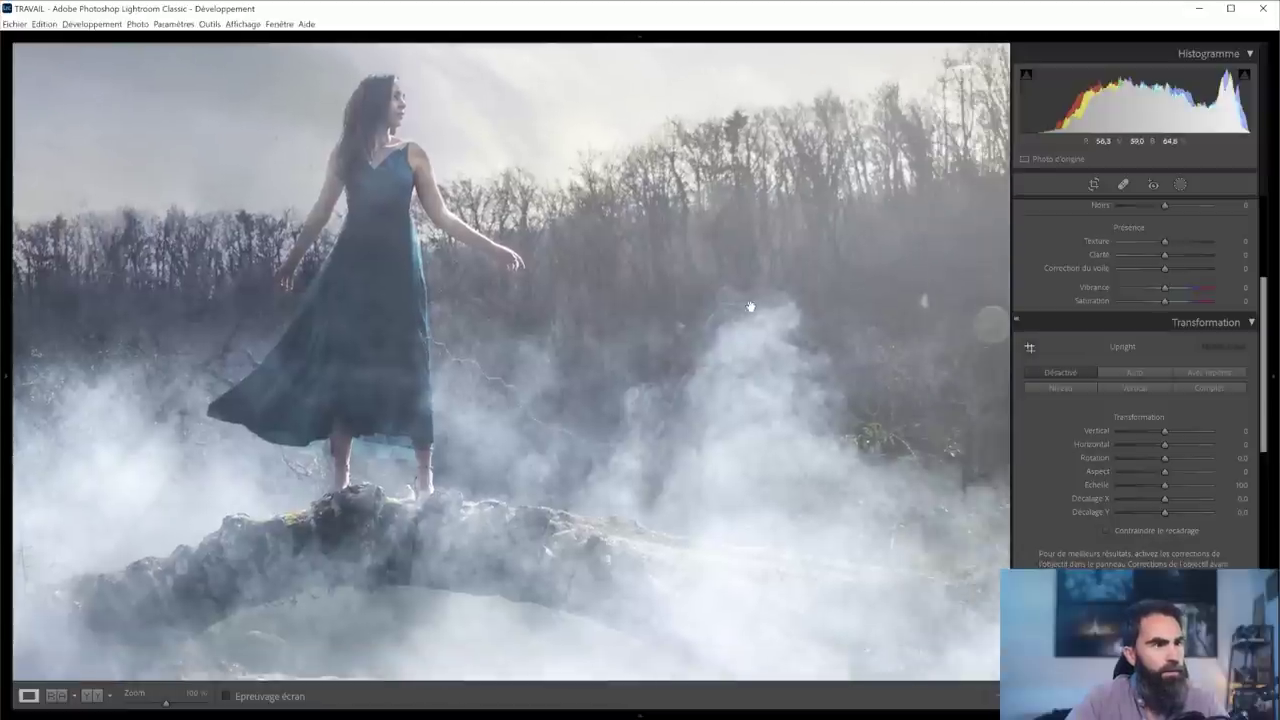
left_click(650, 436)
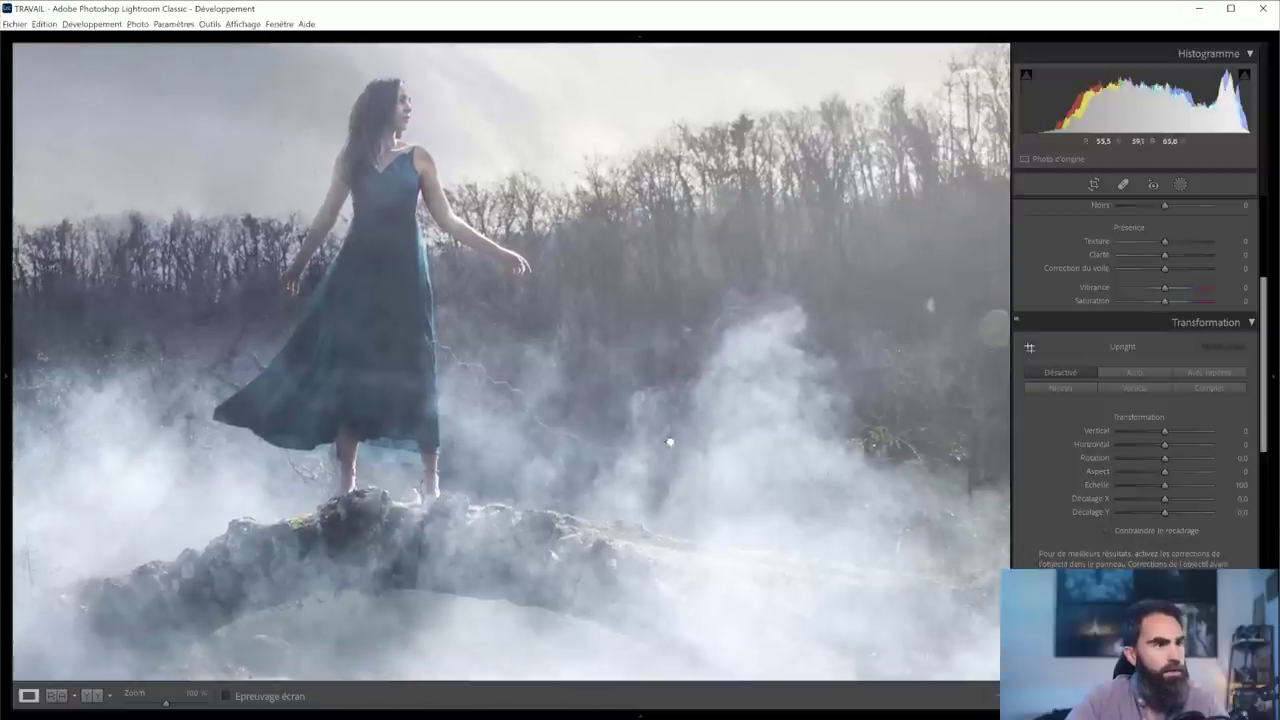
left_click(670, 443)
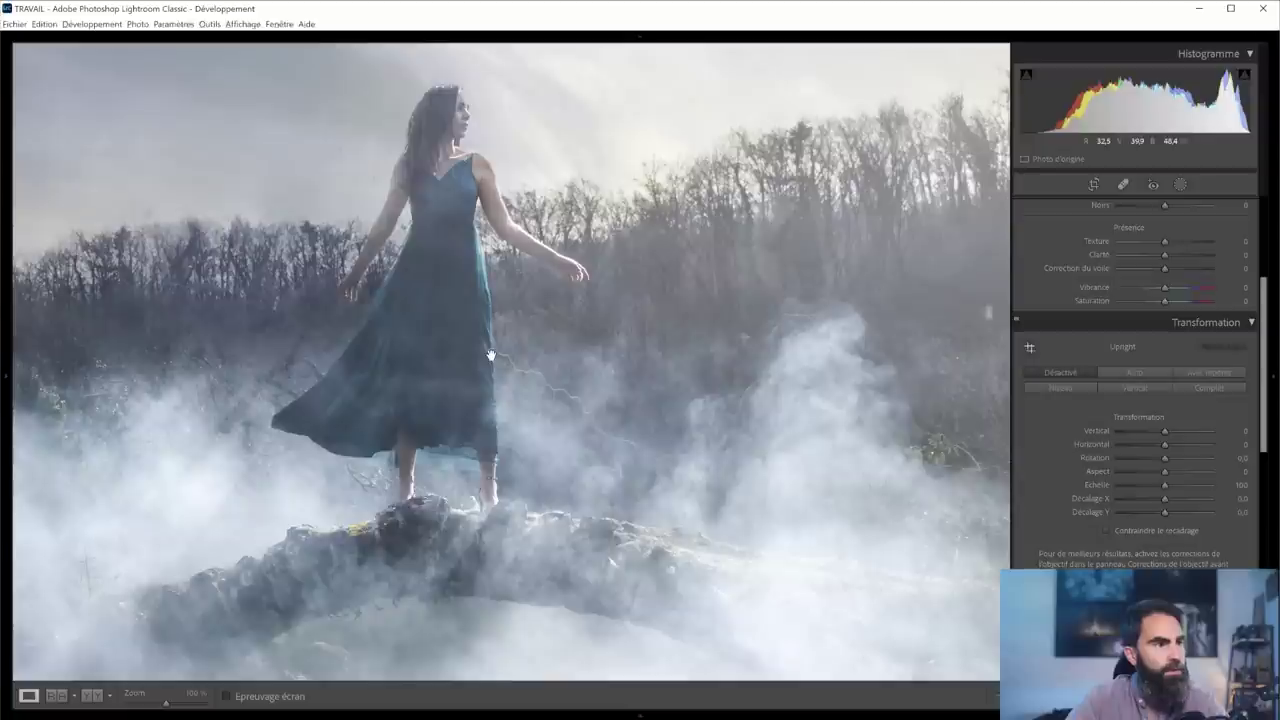
left_click(711, 402)
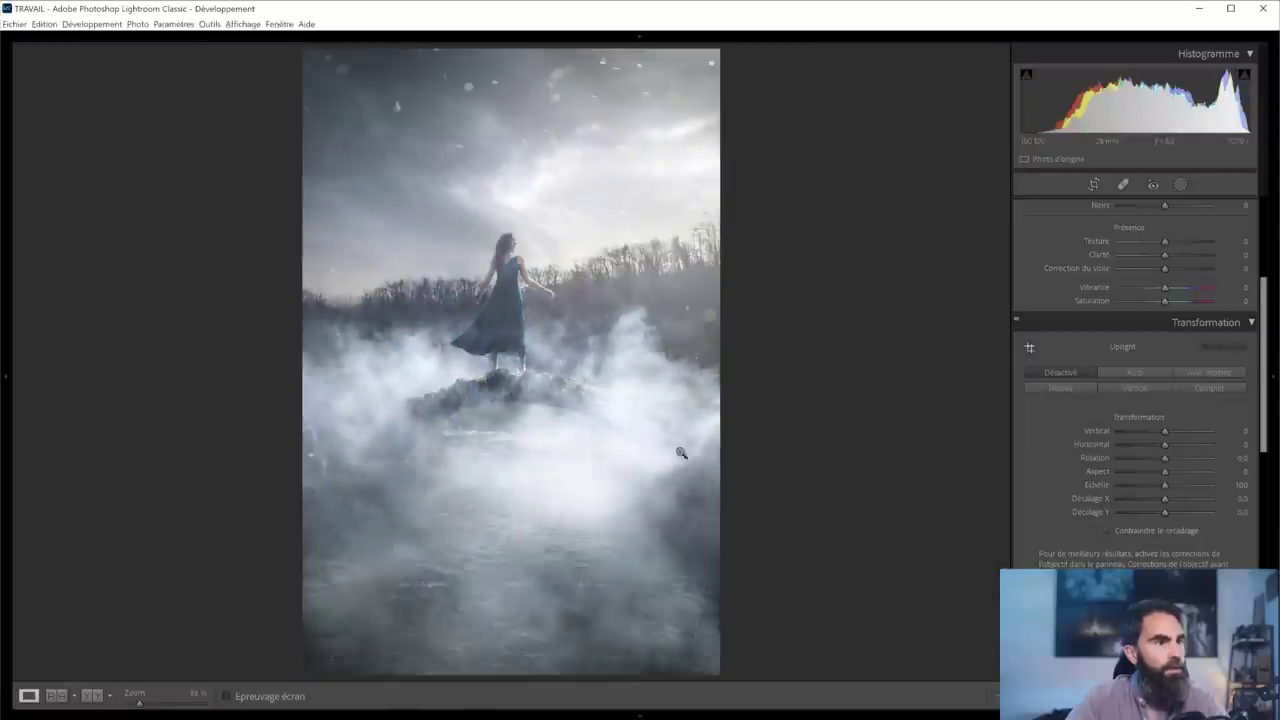
- Inspect the mist and dark treeline behind the woman's trailing dress up close, and return to full view
left_click(511, 338)
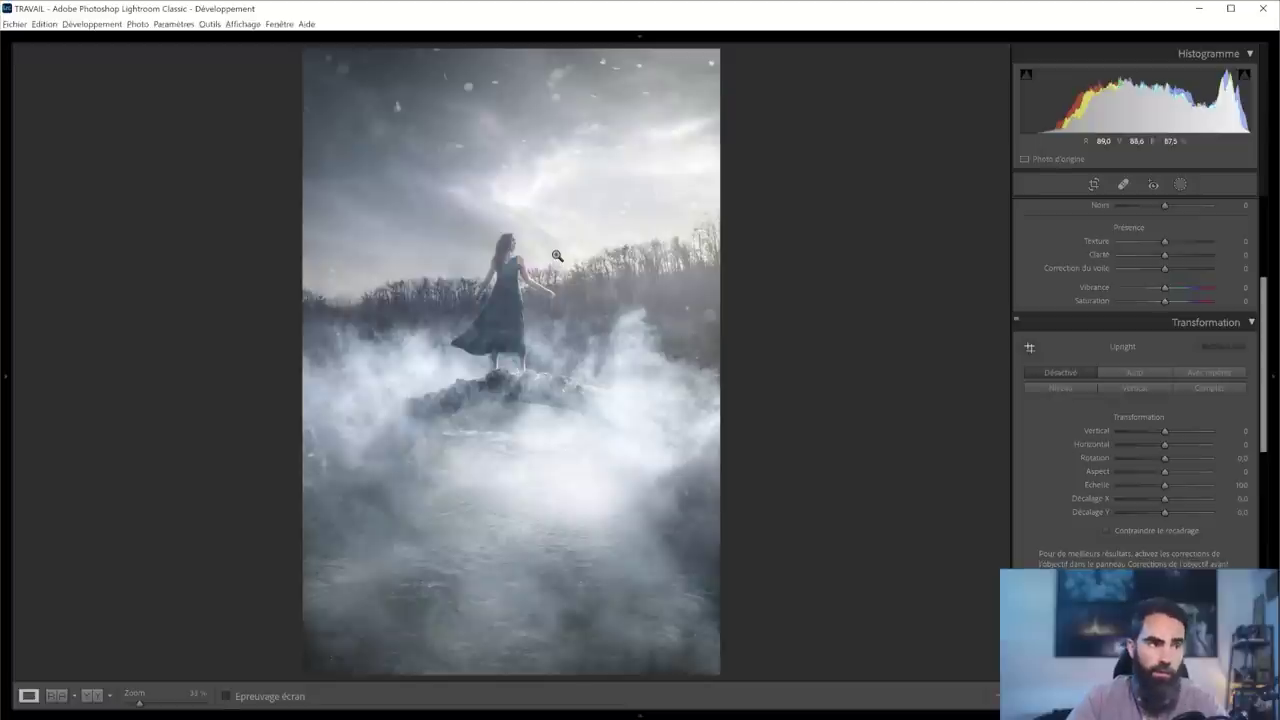
left_click(423, 388)
left_click(440, 368)
left_click(455, 348)
left_click(462, 346)
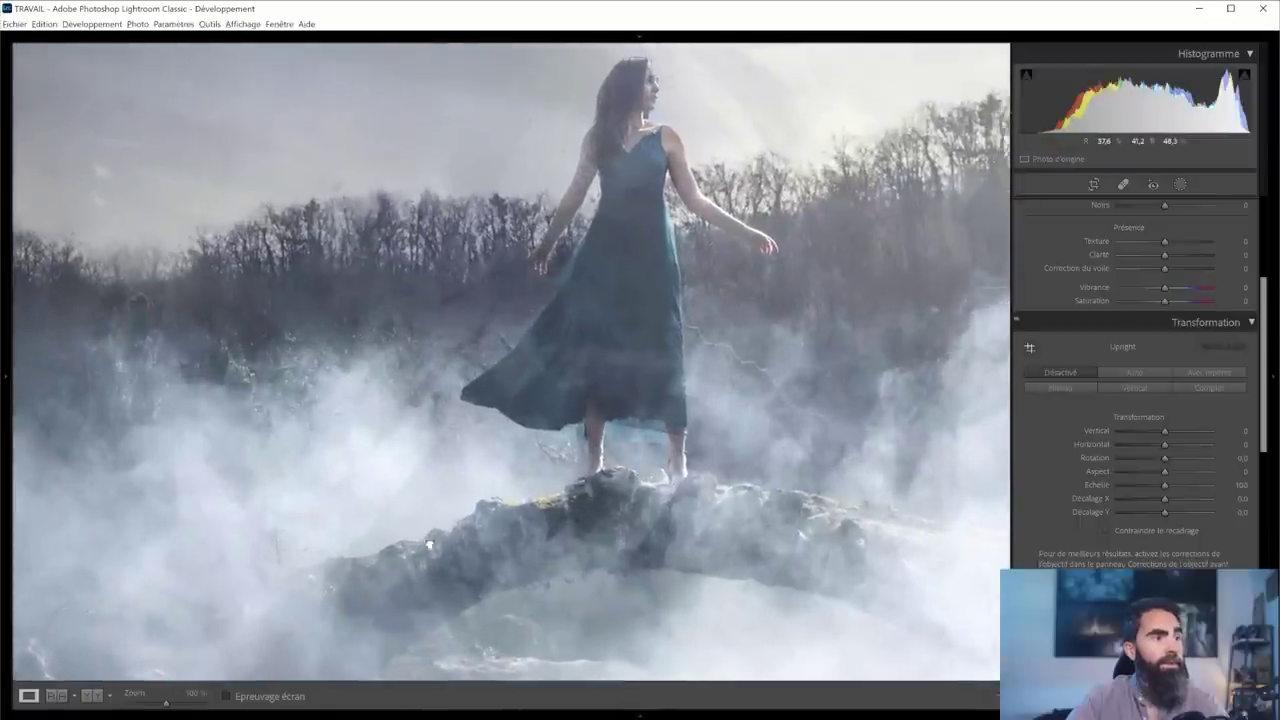
left_click(628, 491)
left_click_drag(508, 517, 557, 393)
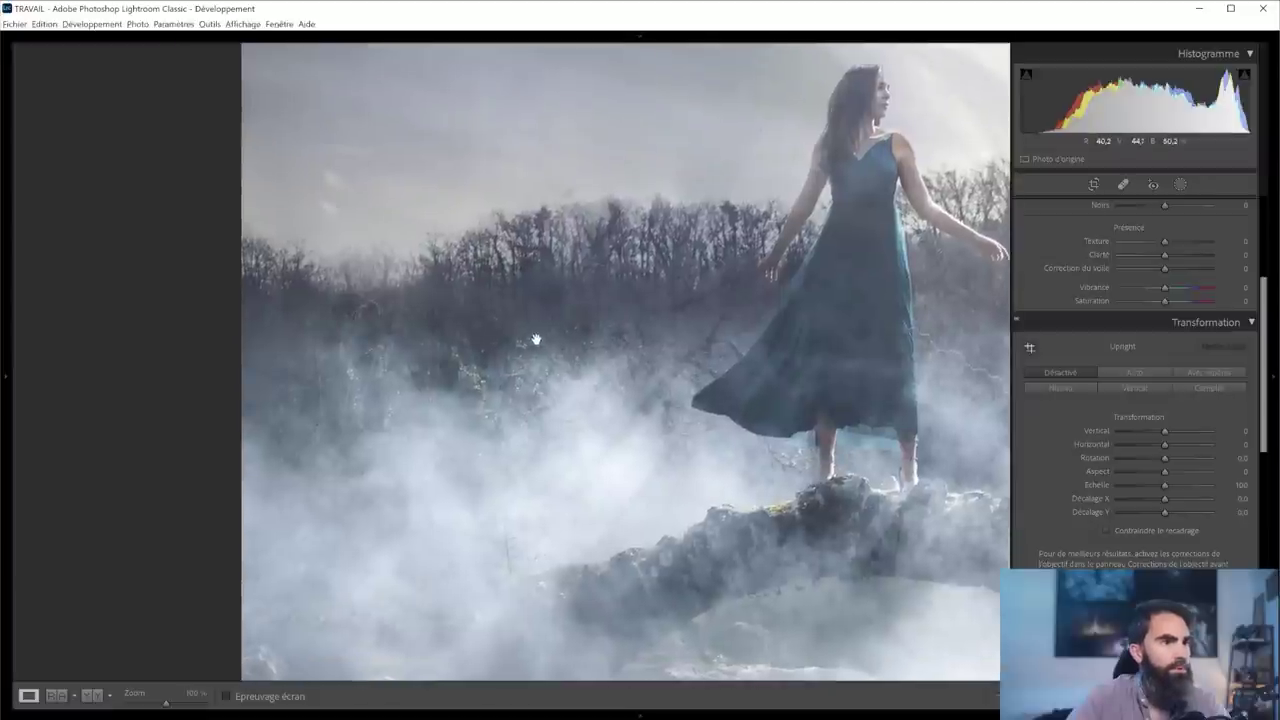
left_click_drag(534, 337, 447, 381)
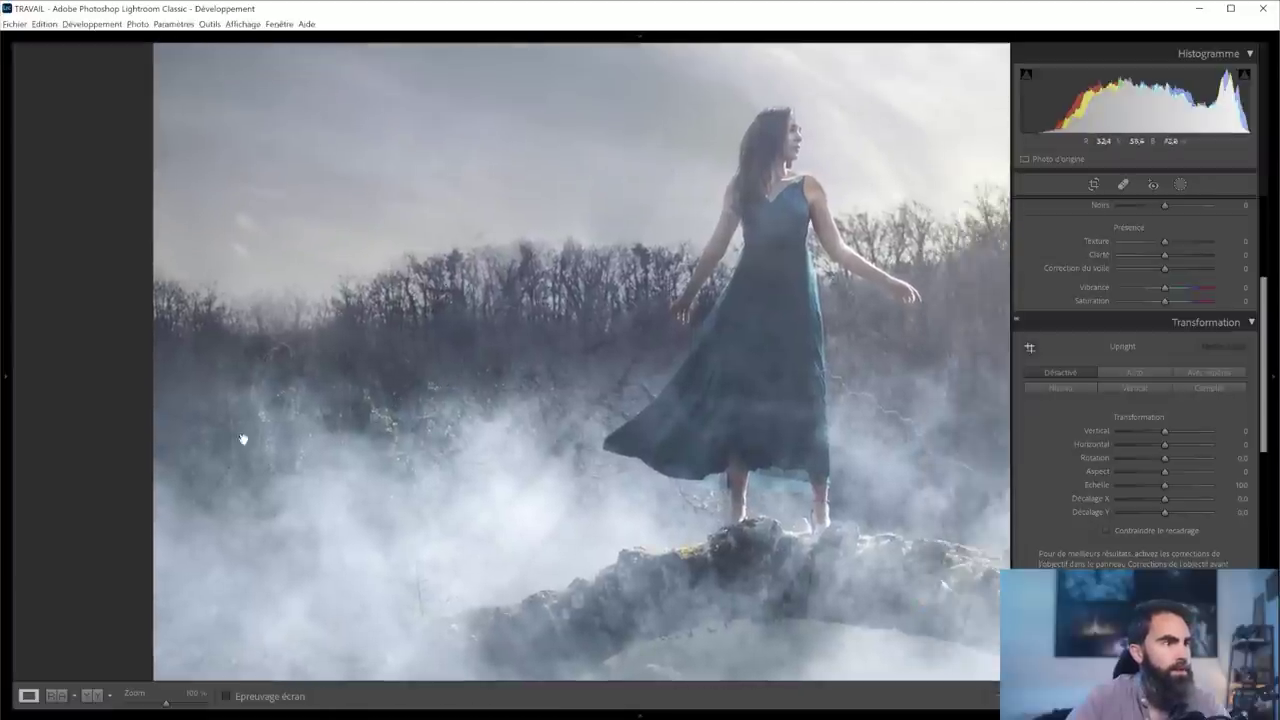
left_click(440, 415)
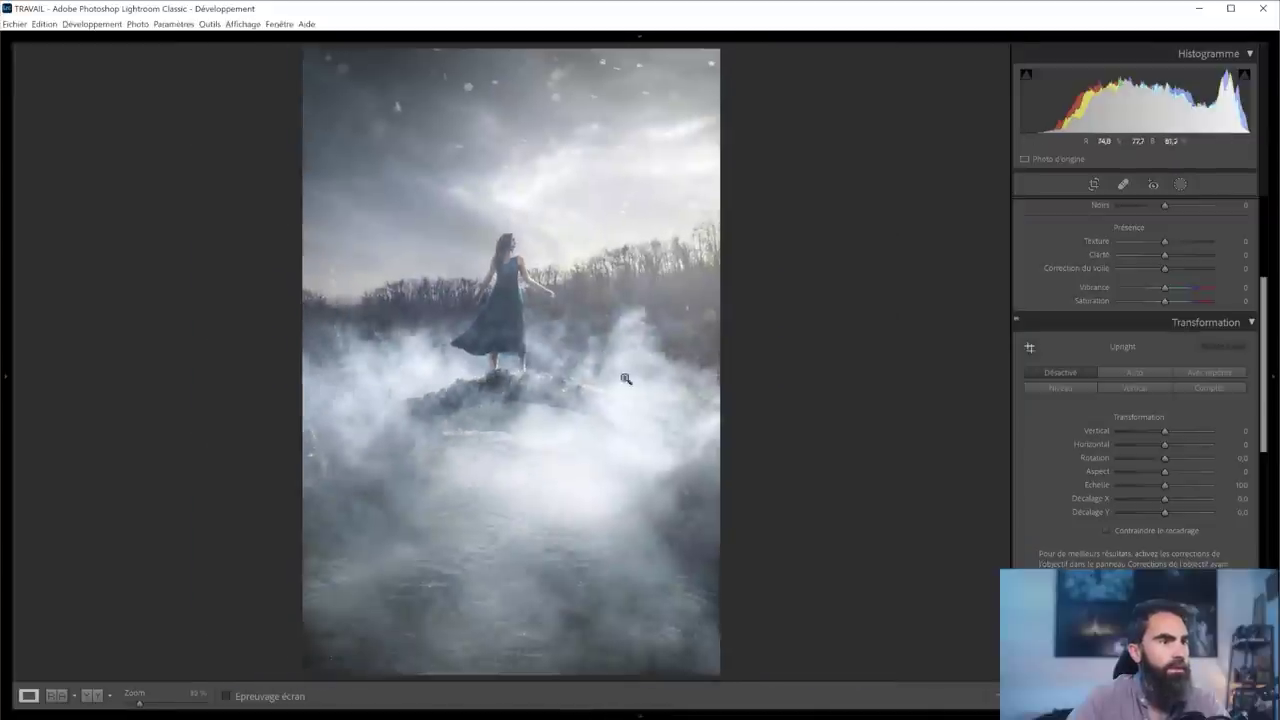
- Compare the misty area beside the rock with the full photo, and examine the rock arch and fog in detail
left_click(406, 371)
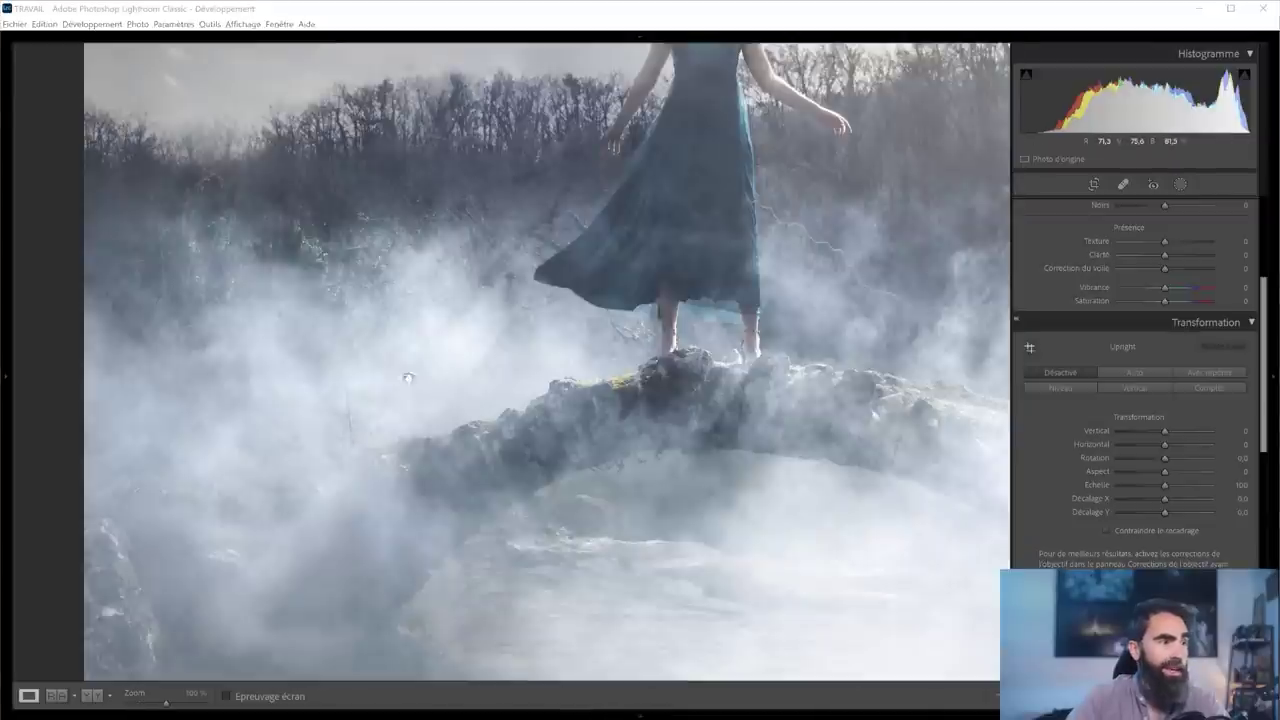
left_click_drag(406, 371, 451, 457)
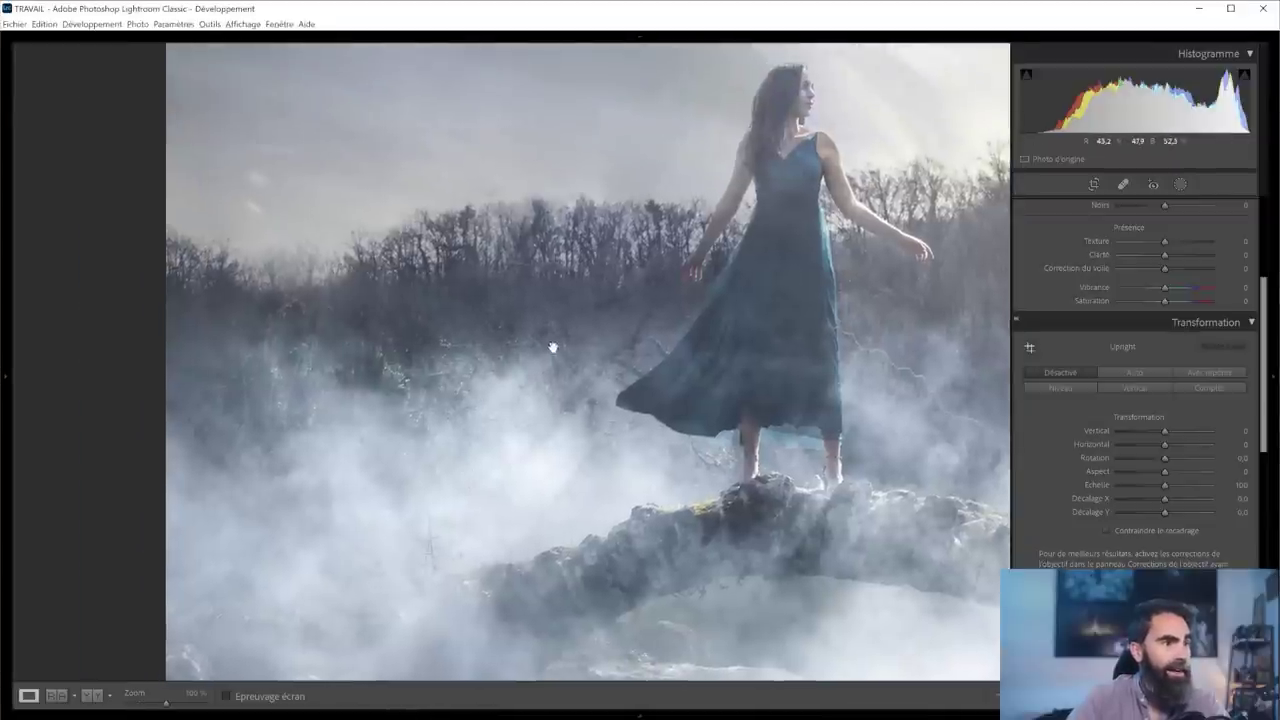
left_click(556, 417)
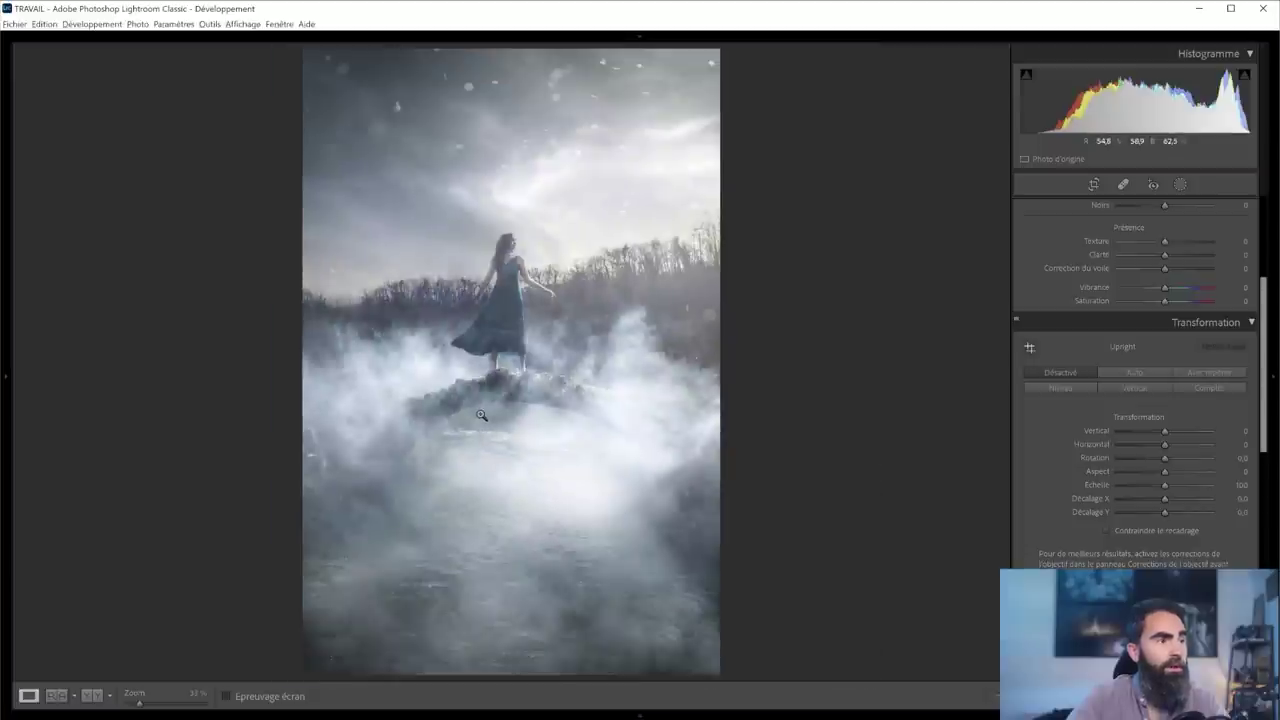
left_click(497, 388)
left_click_drag(606, 378, 617, 320)
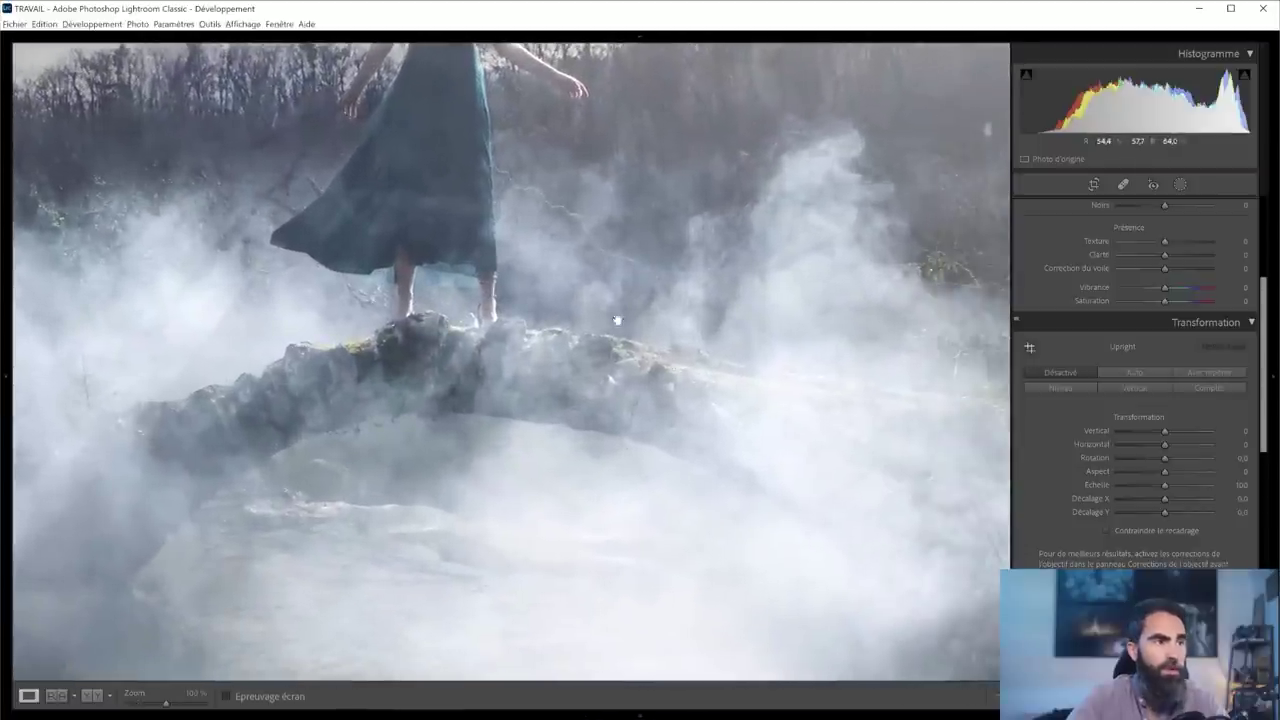
left_click_drag(330, 261, 814, 308)
left_click_drag(609, 298, 711, 400)
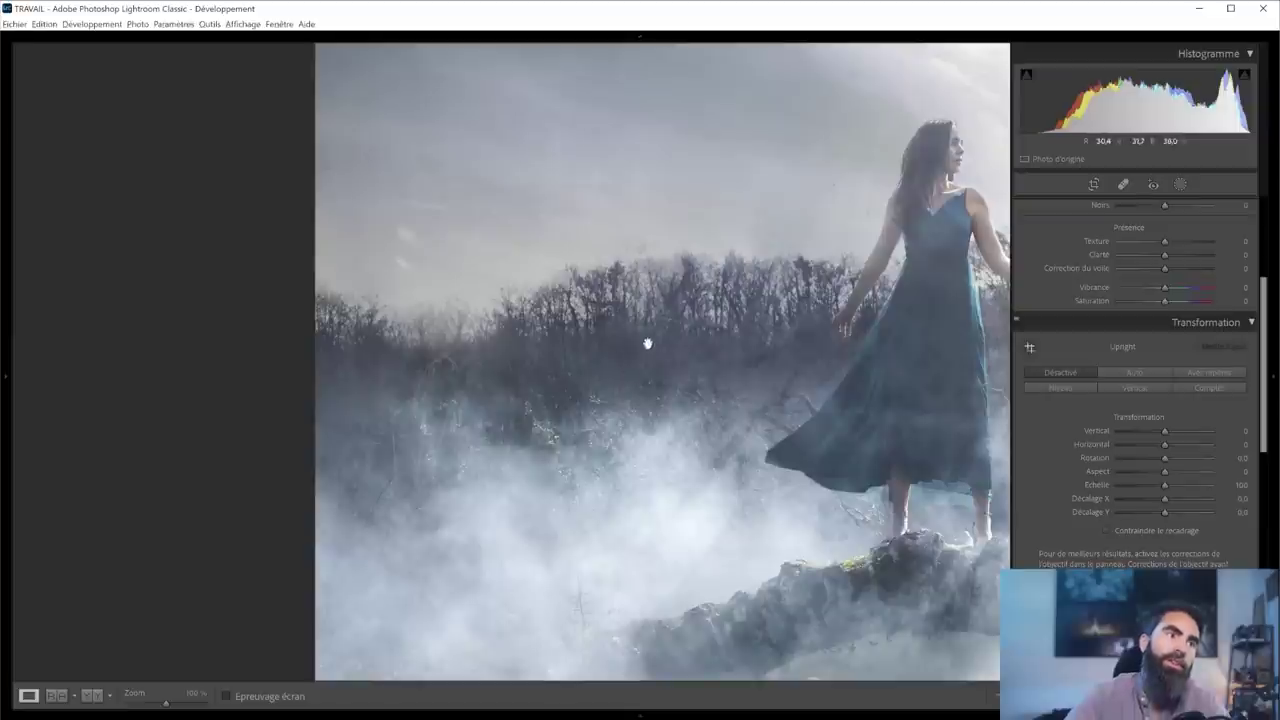
- Check the treeline, cloudy sky and woman's silhouette against the mist at close range, and return to the full photo
left_click_drag(643, 323, 632, 424)
left_click_drag(708, 446, 555, 235)
left_click_drag(523, 557, 531, 496)
left_click_drag(511, 298, 540, 378)
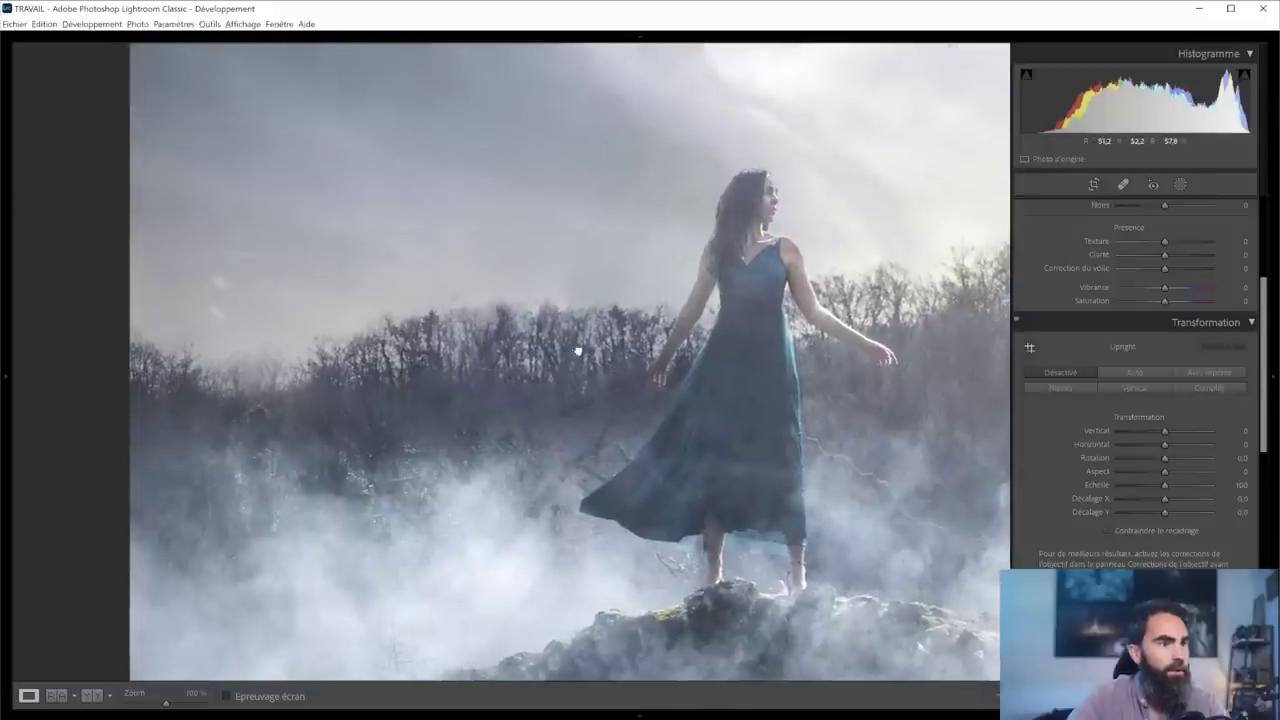
left_click_drag(626, 520, 677, 426)
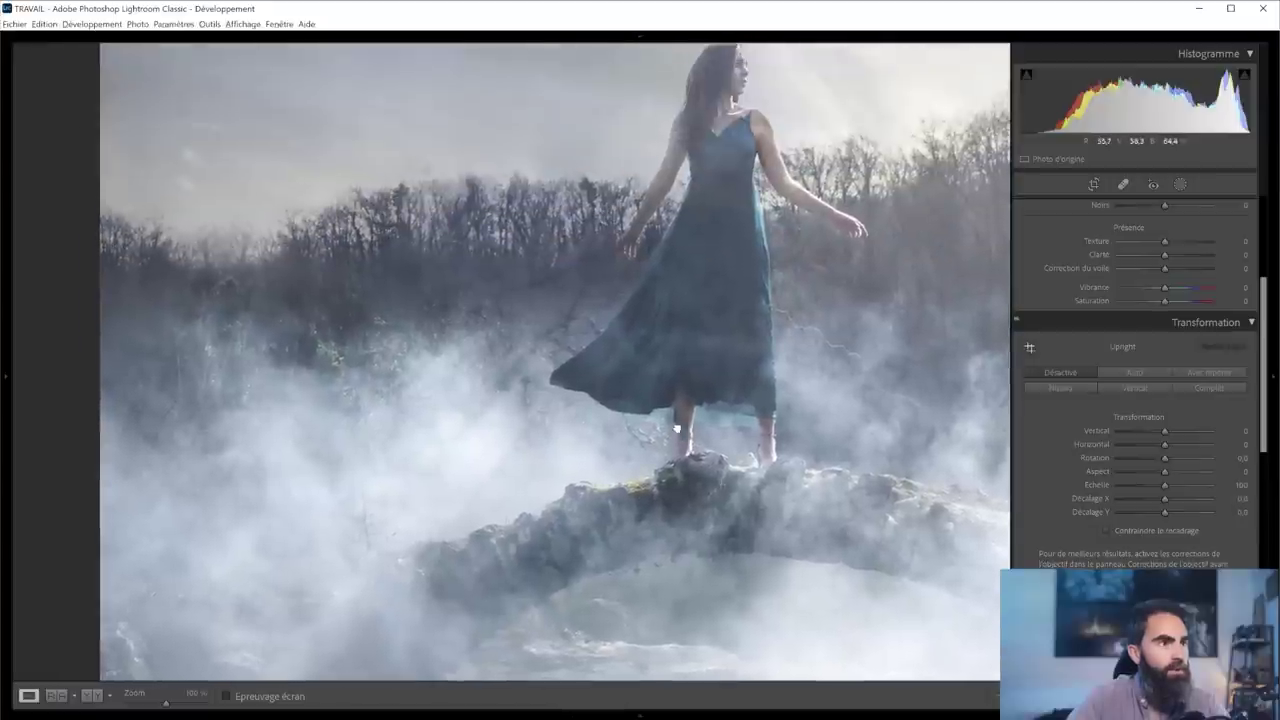
left_click(663, 247)
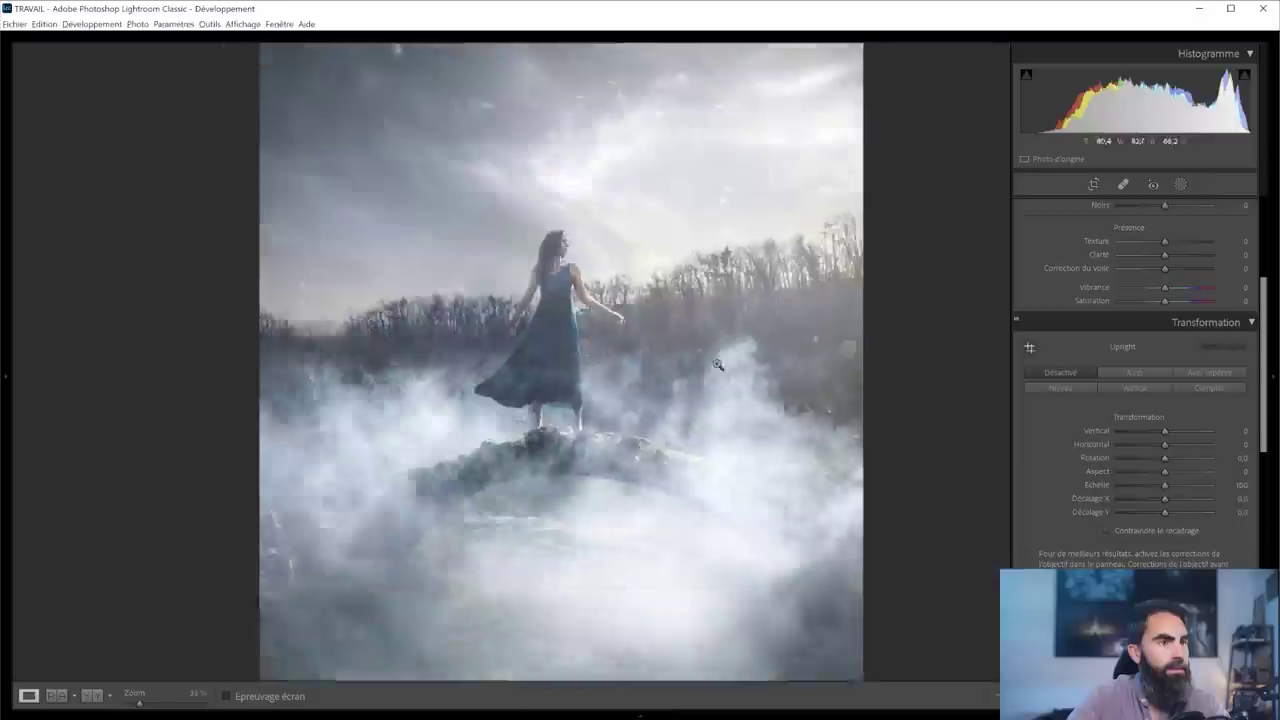
key("Right")
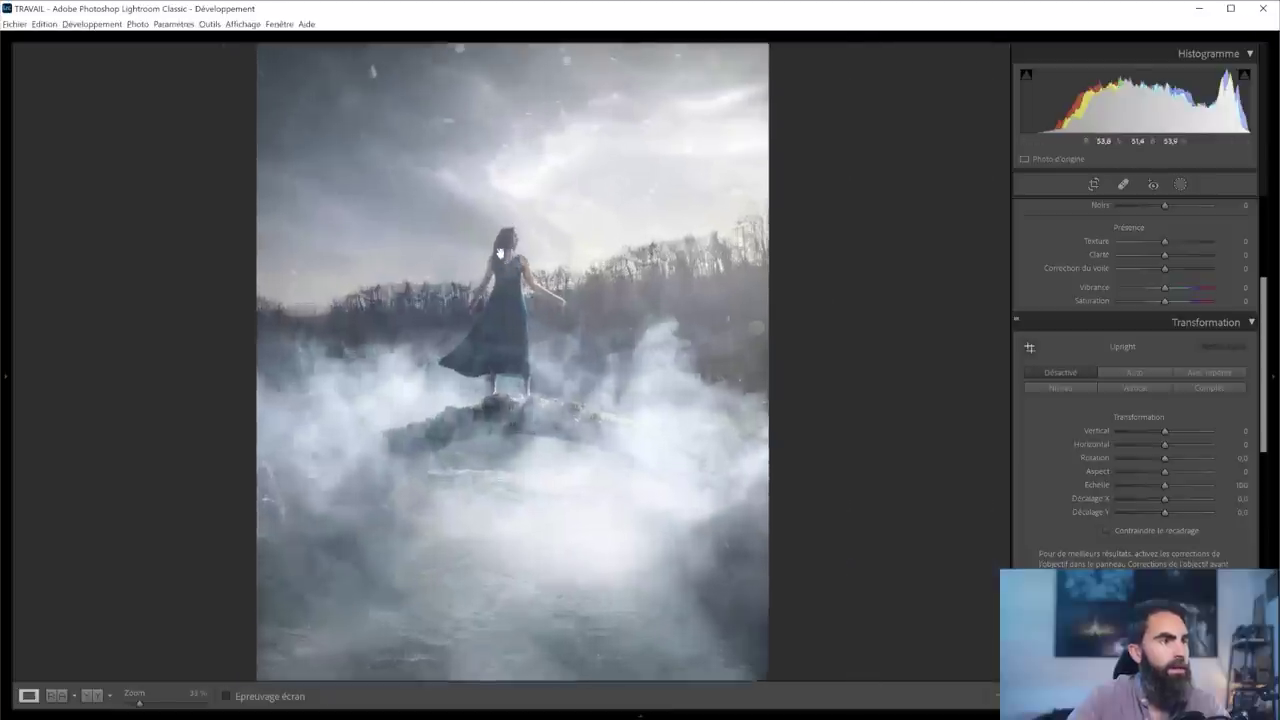
left_click(500, 252)
left_click(575, 335)
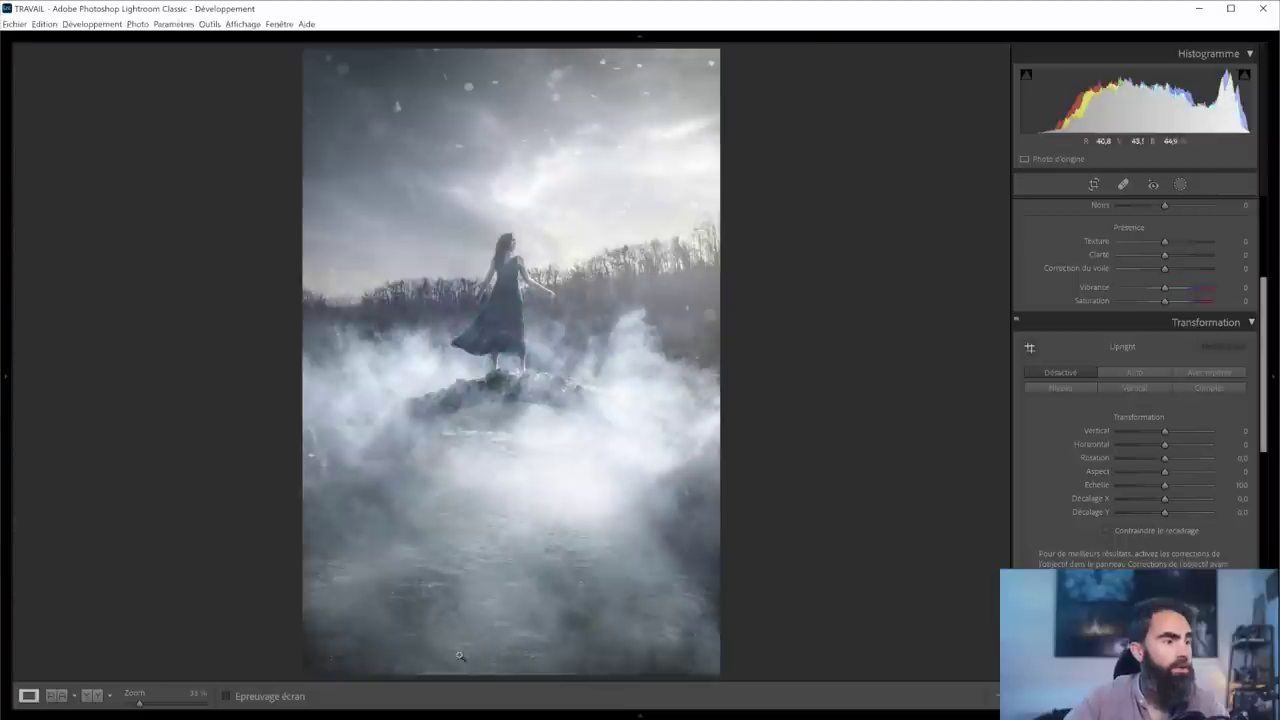
- Open the photo of the red-haired woman walking before the grey wall and show it in full view
left_click(463, 715)
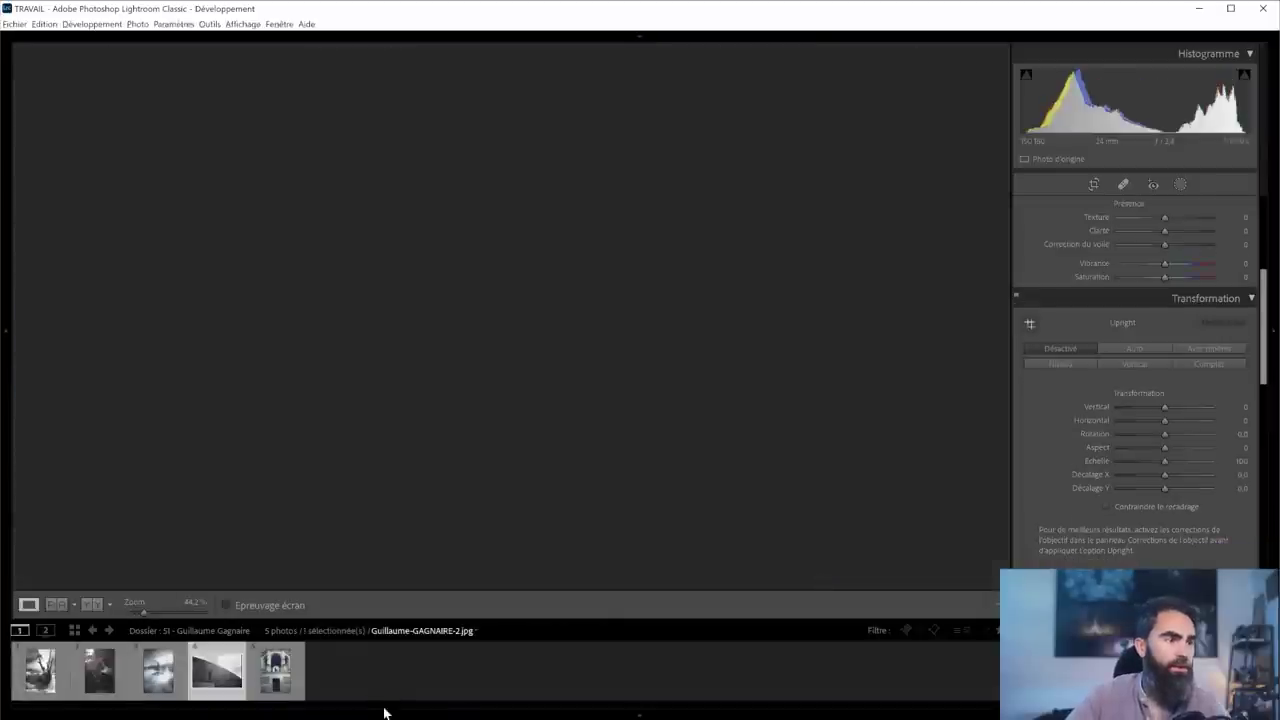
left_click(383, 711)
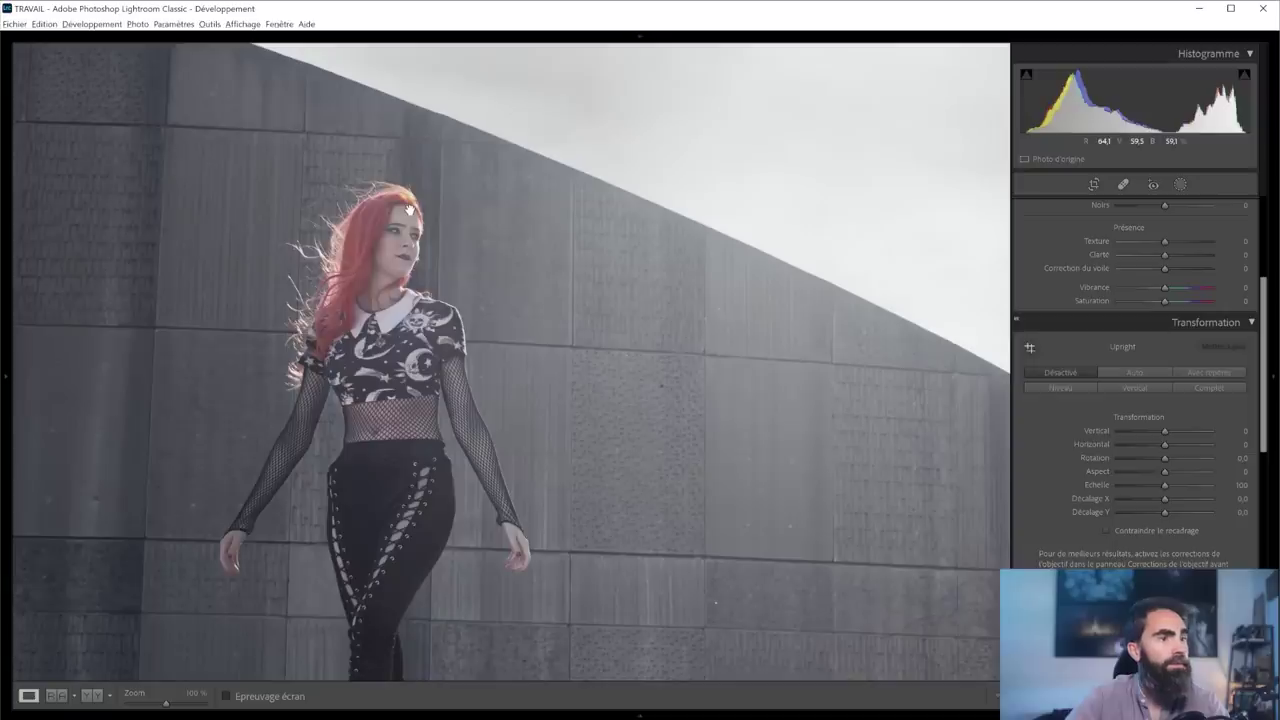
left_click(418, 268)
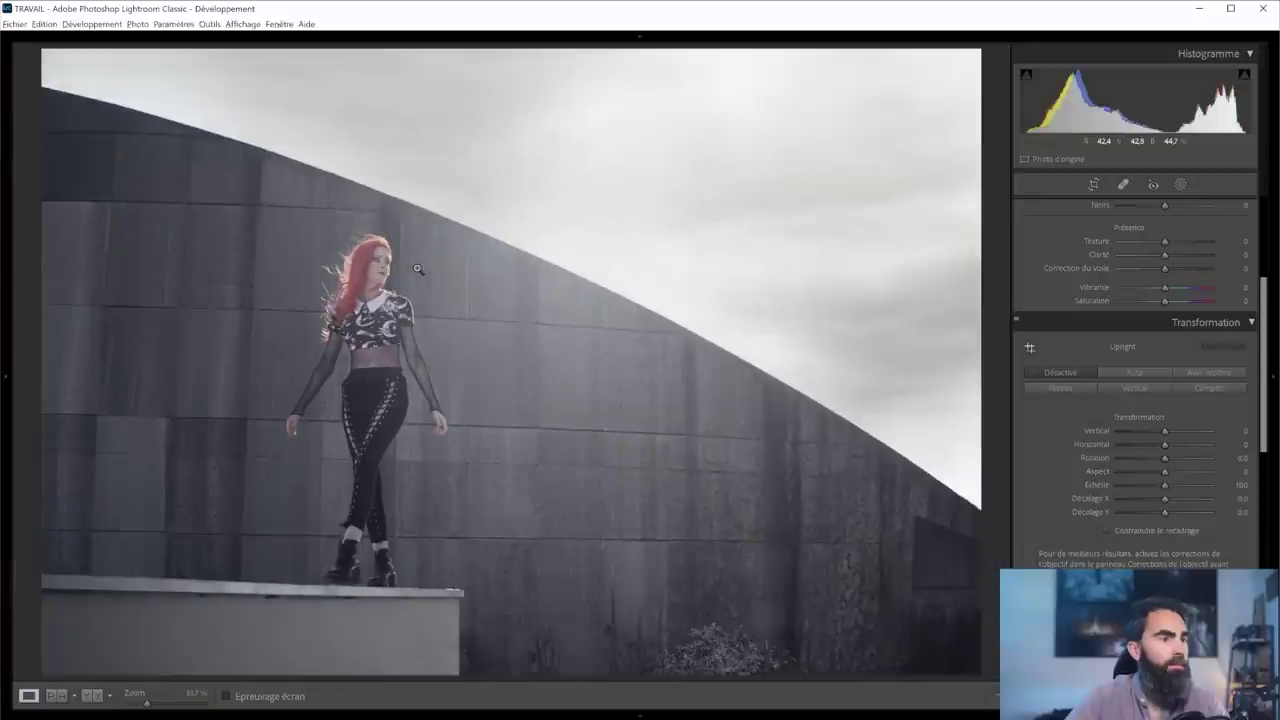
- Examine the woman's red hair, face and mesh sleeves against the grey wall, and return to full view
left_click(372, 297)
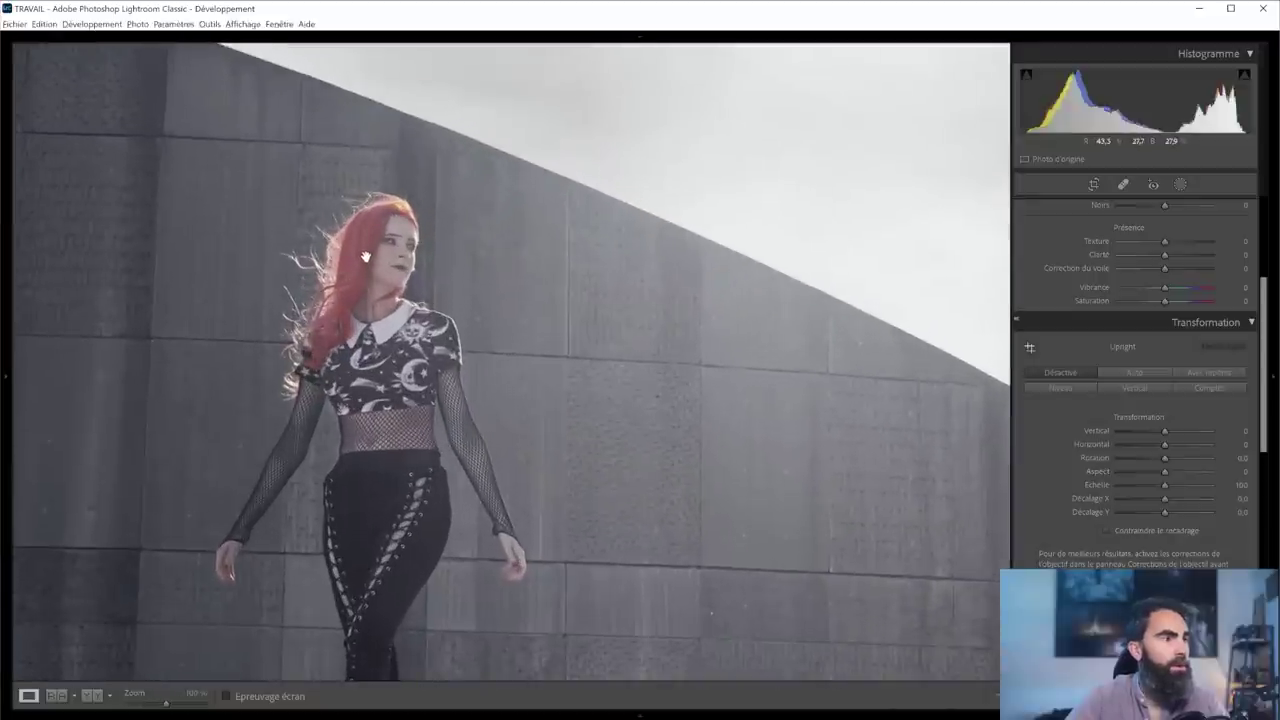
left_click(323, 330)
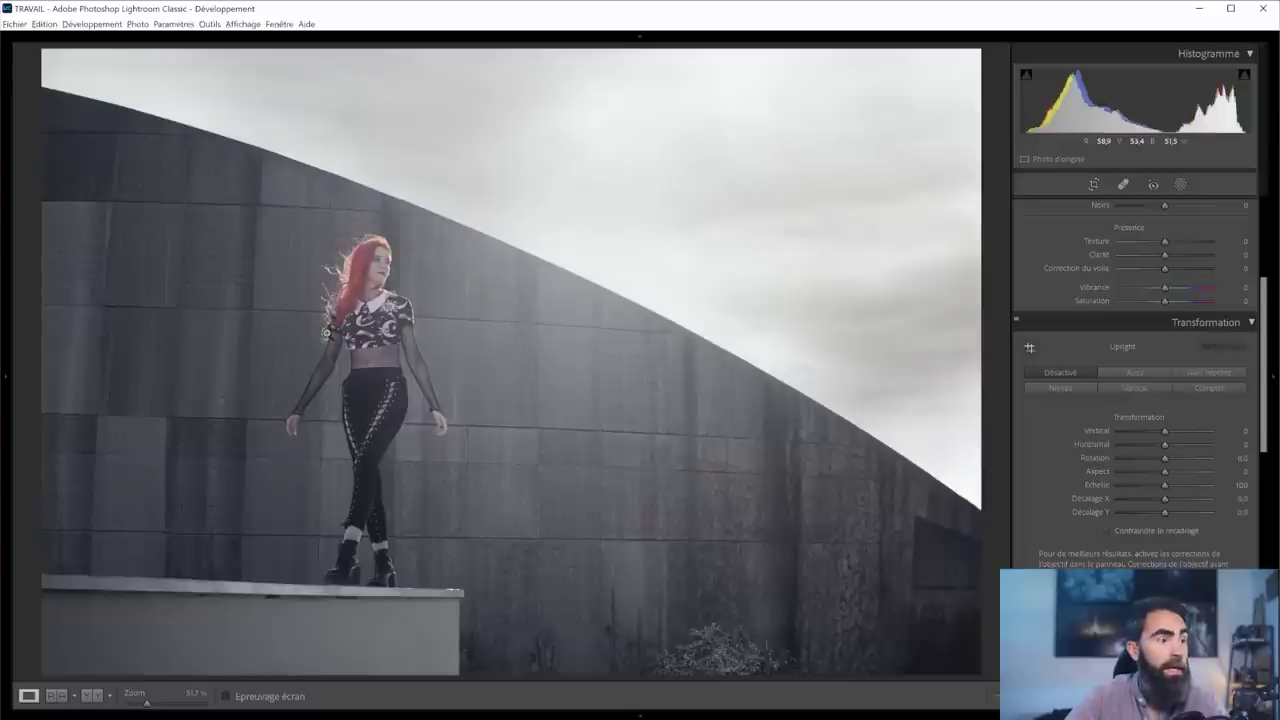
left_click(325, 332)
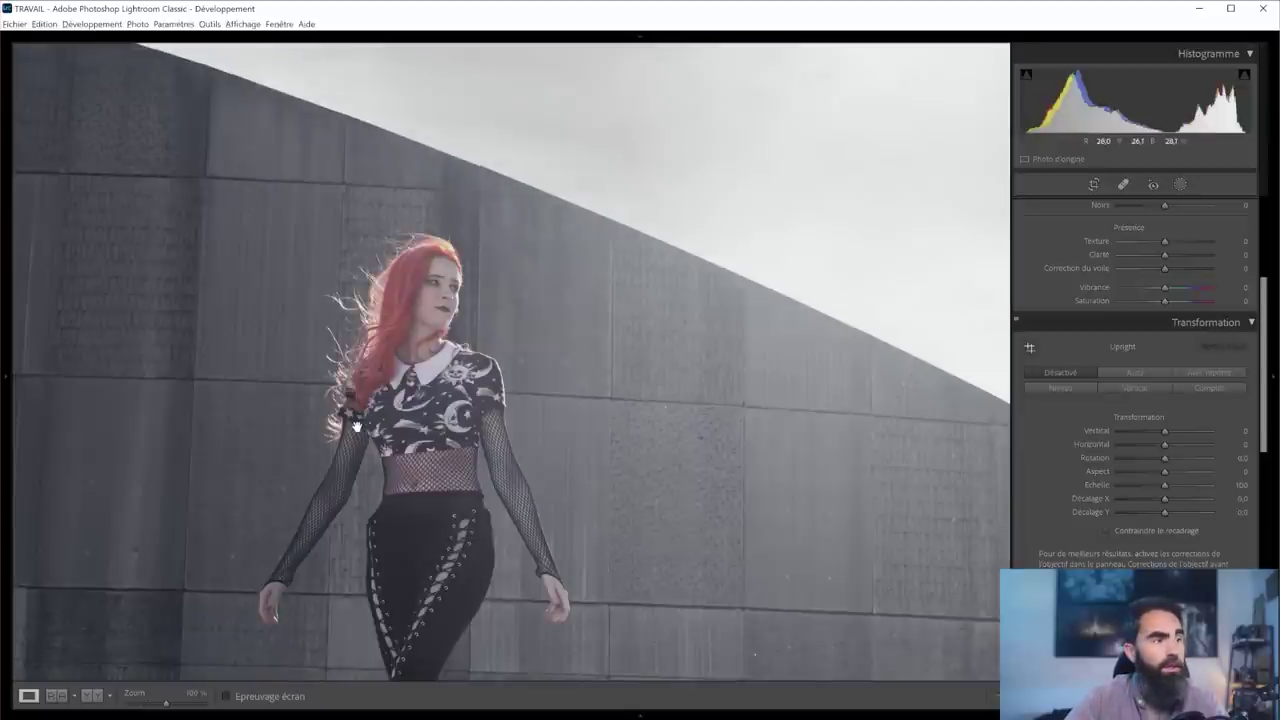
left_click_drag(358, 432, 356, 359)
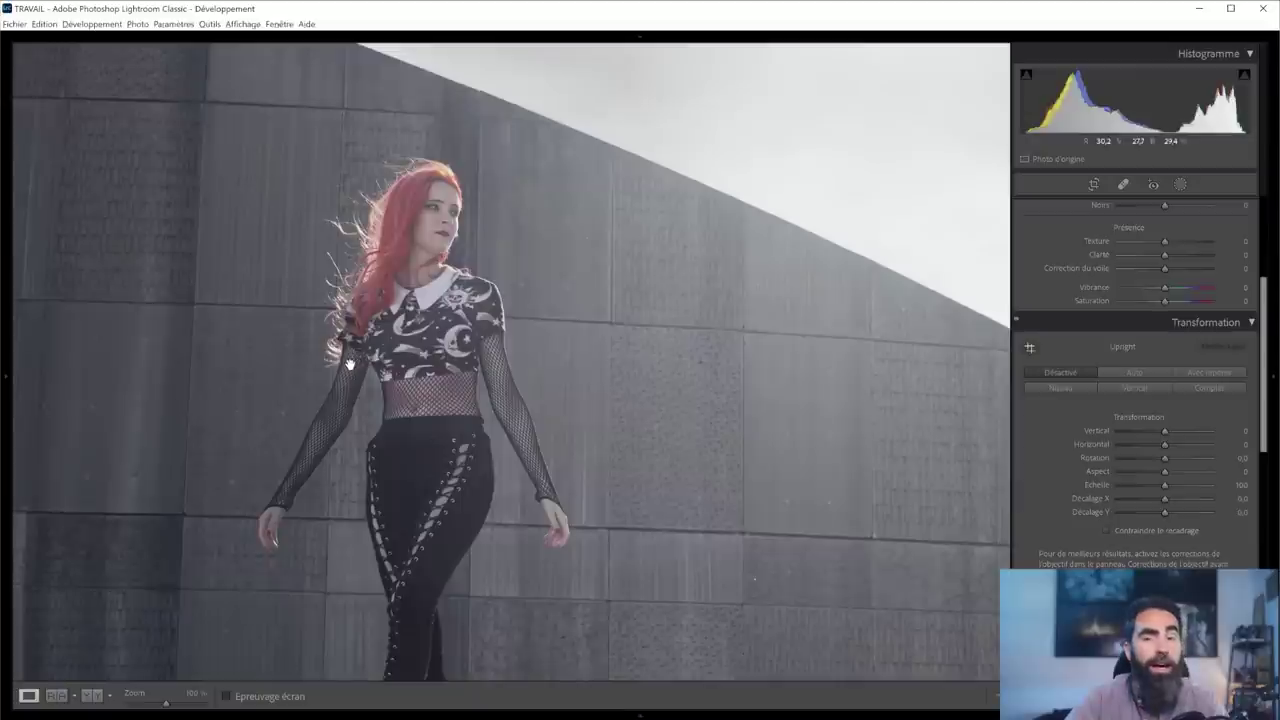
left_click(362, 418)
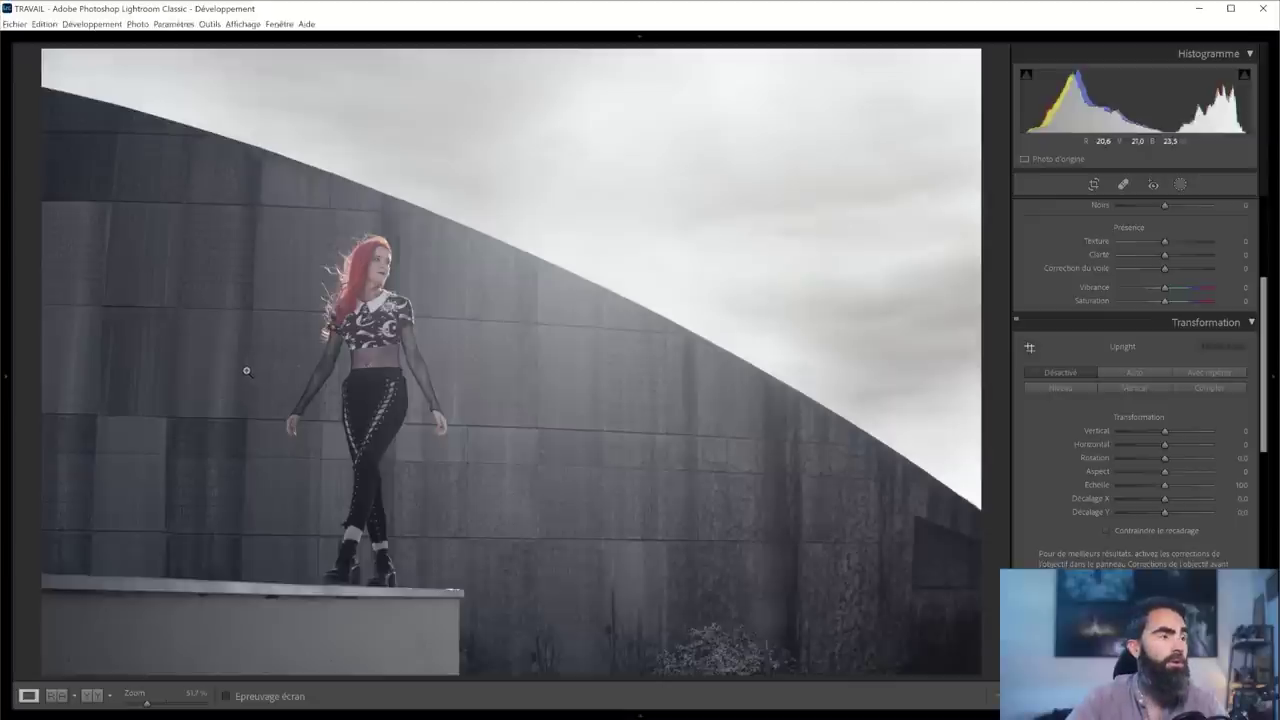
- Inspect the woman's boots on the concrete ledge and the edges of her red hair, and return to full view
left_click(245, 588)
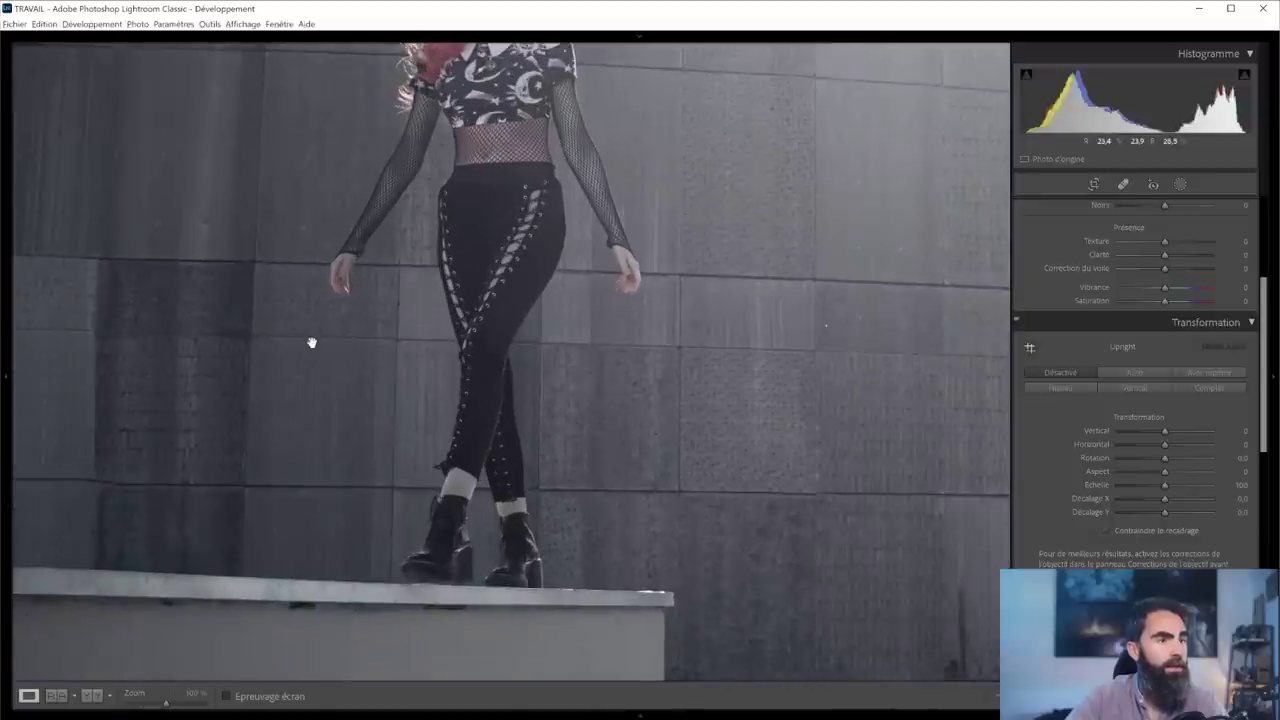
left_click_drag(229, 462, 380, 437)
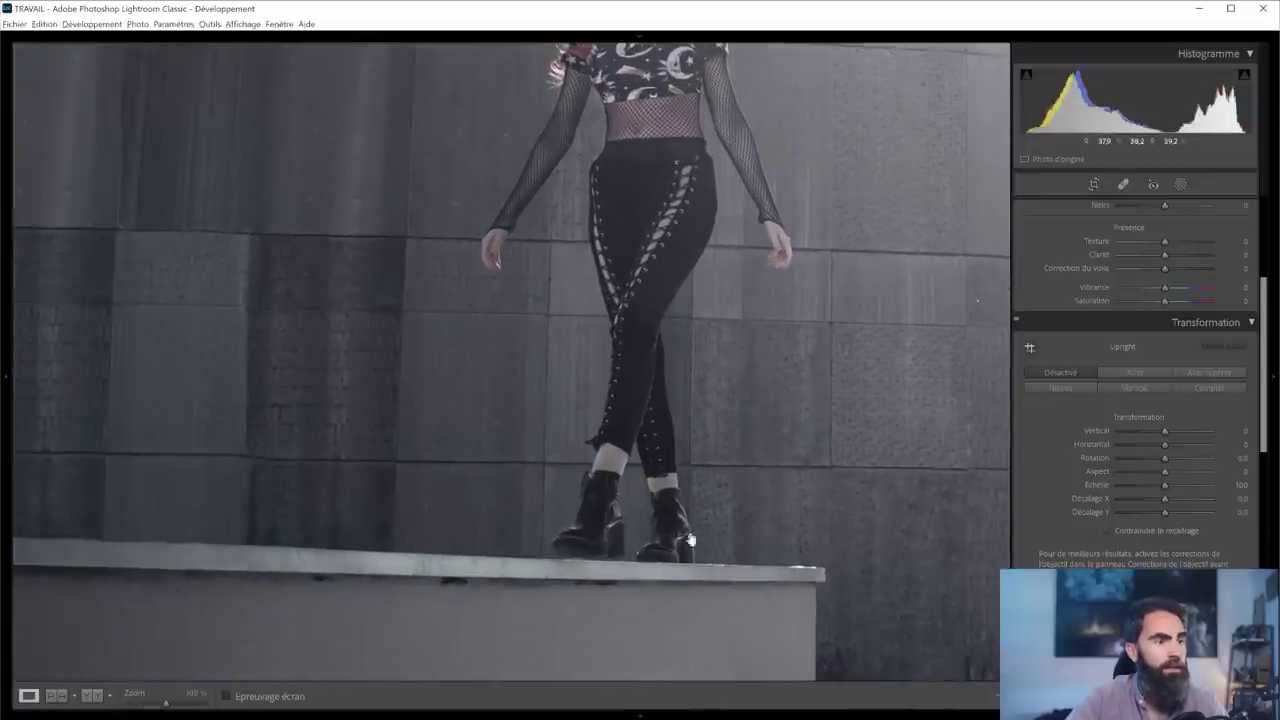
left_click(680, 513)
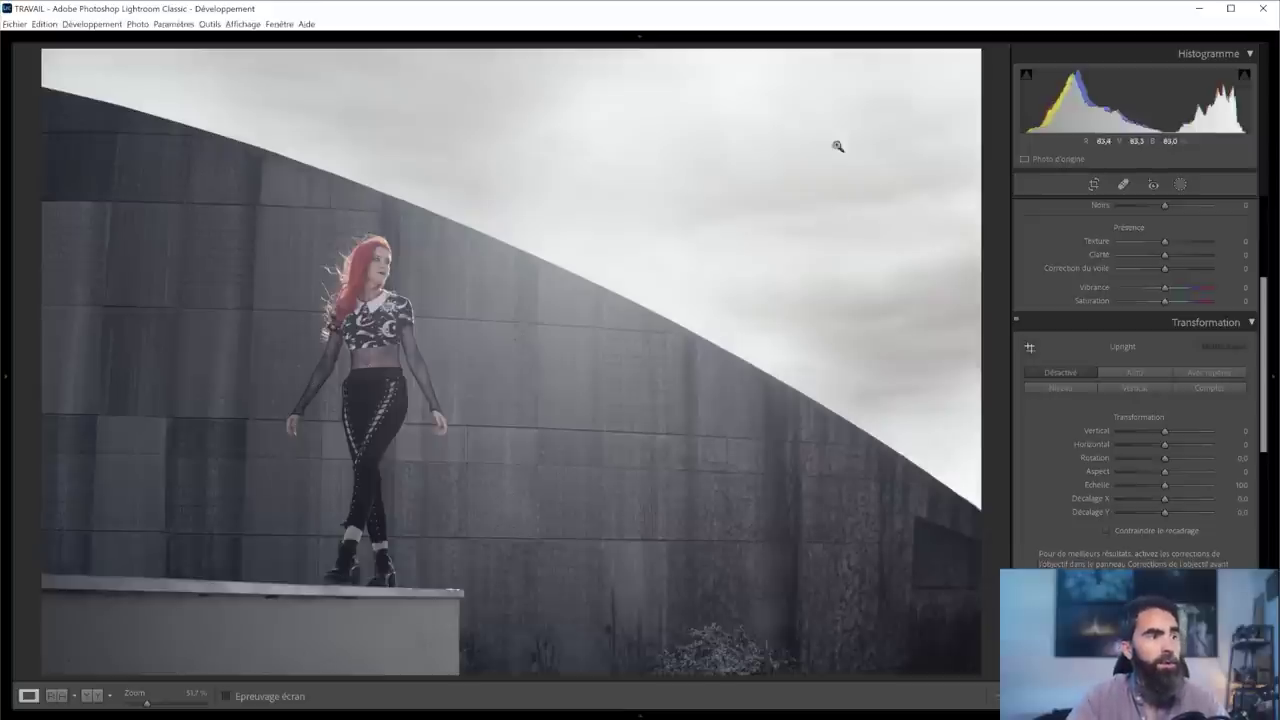
left_click(356, 262)
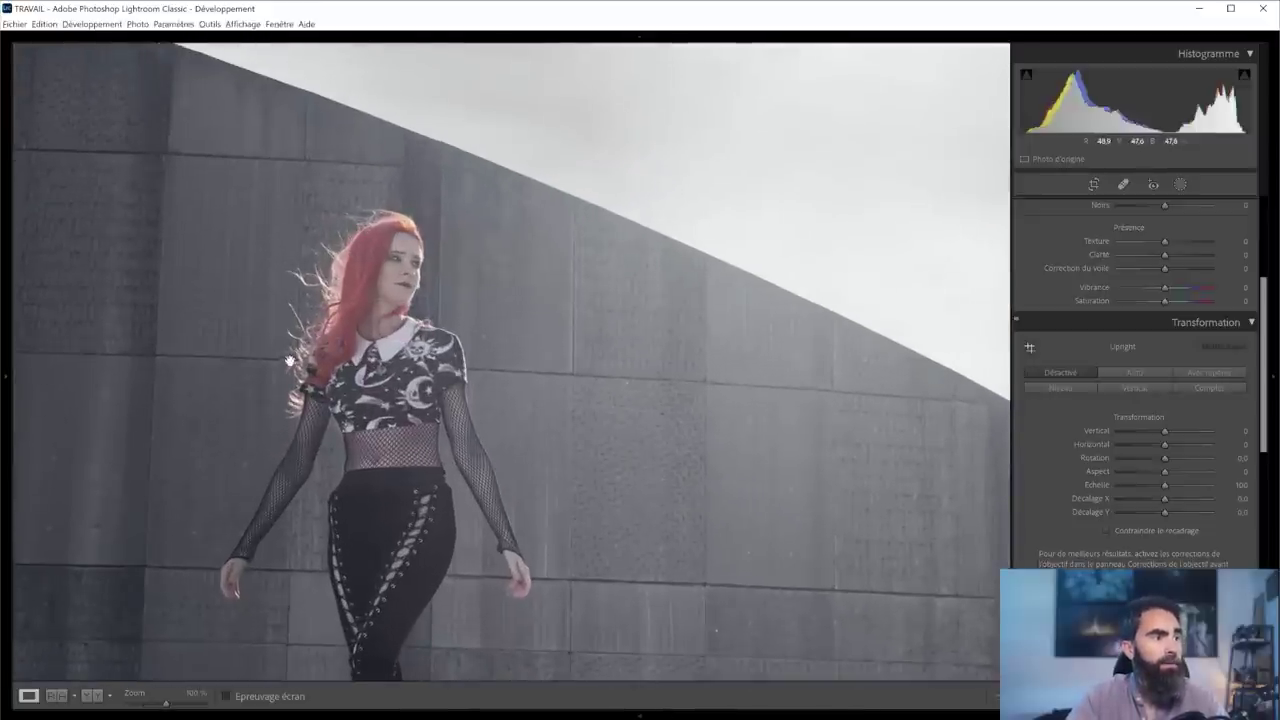
left_click(327, 275)
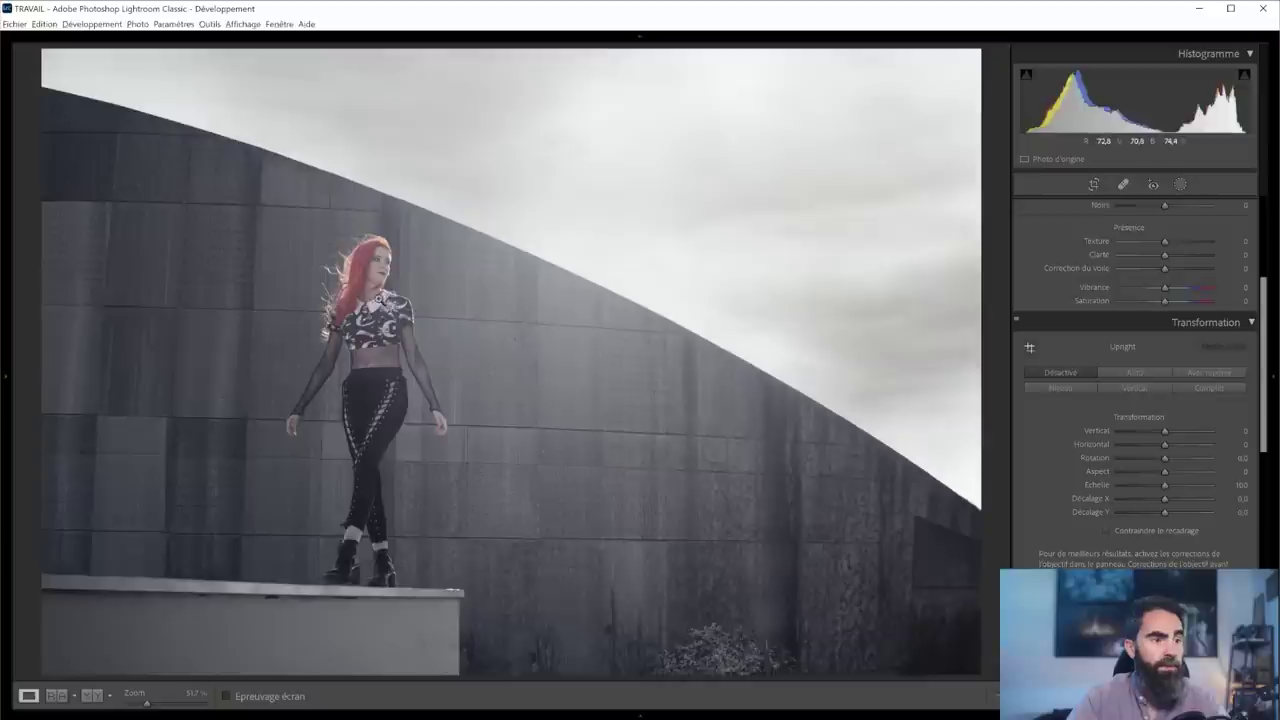
- Recheck the woman's red hair and patterned top at close range, and move on to the photo of the stone monument
left_click(361, 256)
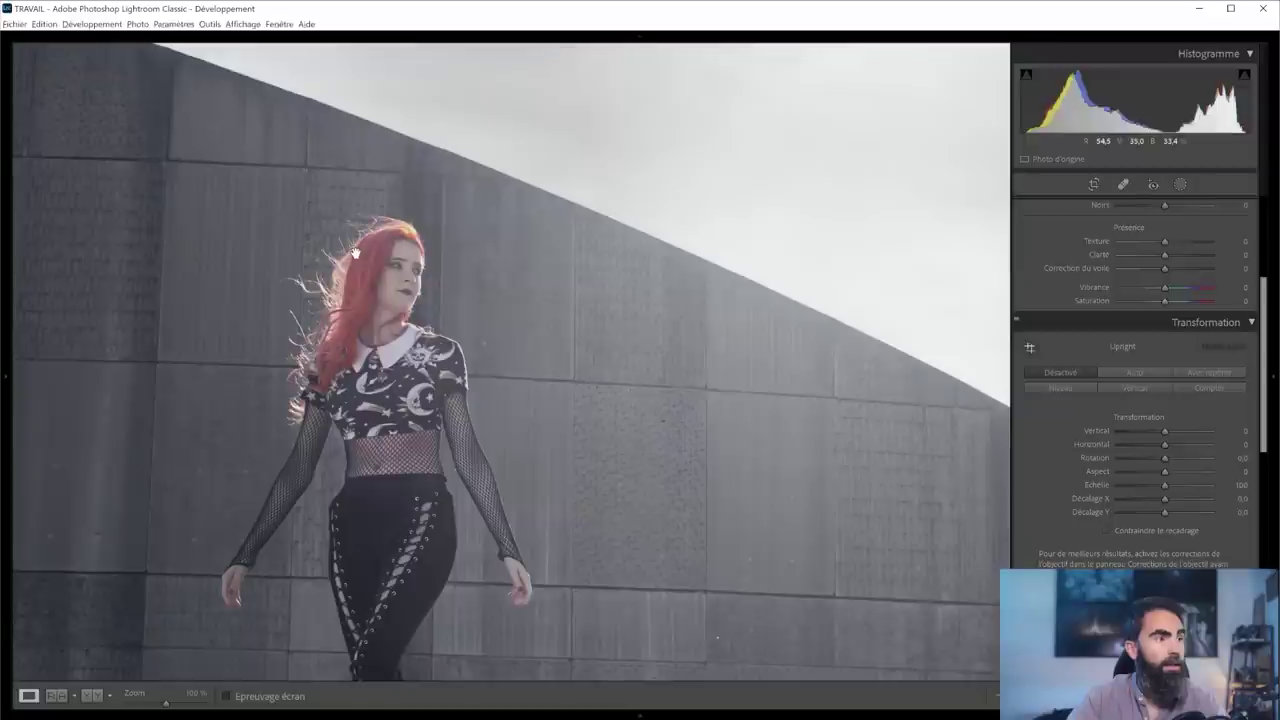
left_click(369, 321)
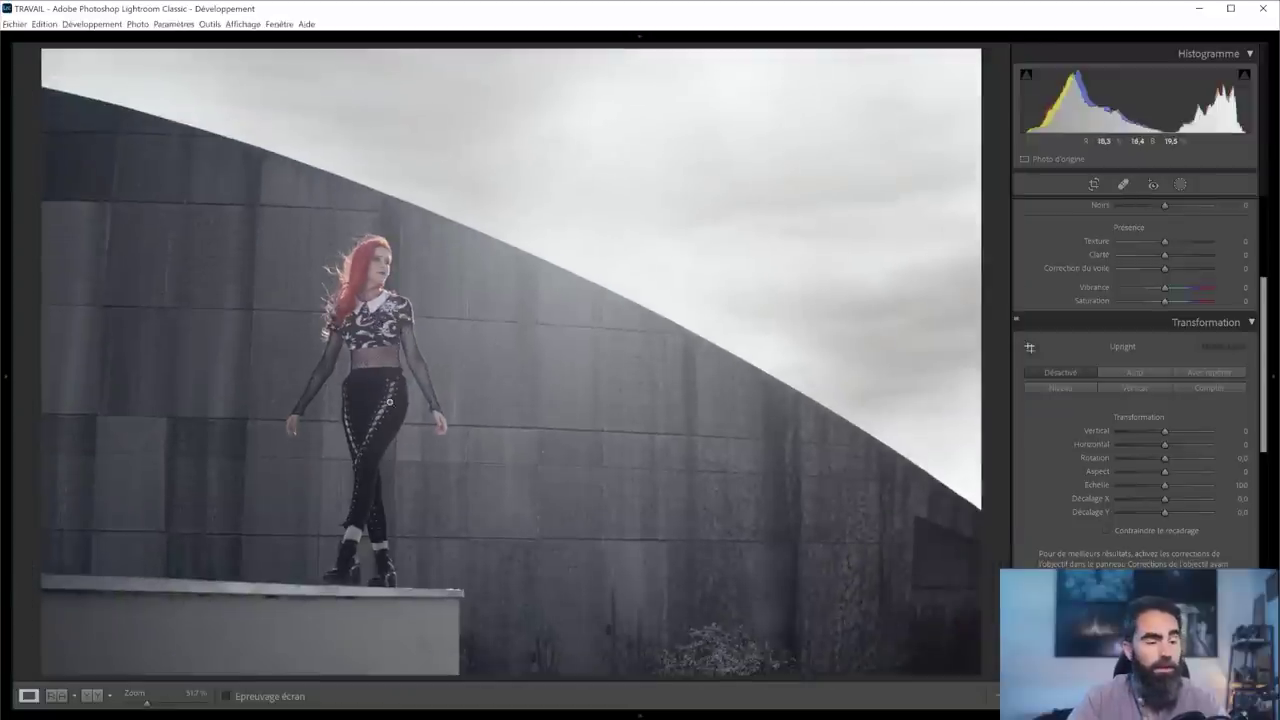
key("Right")
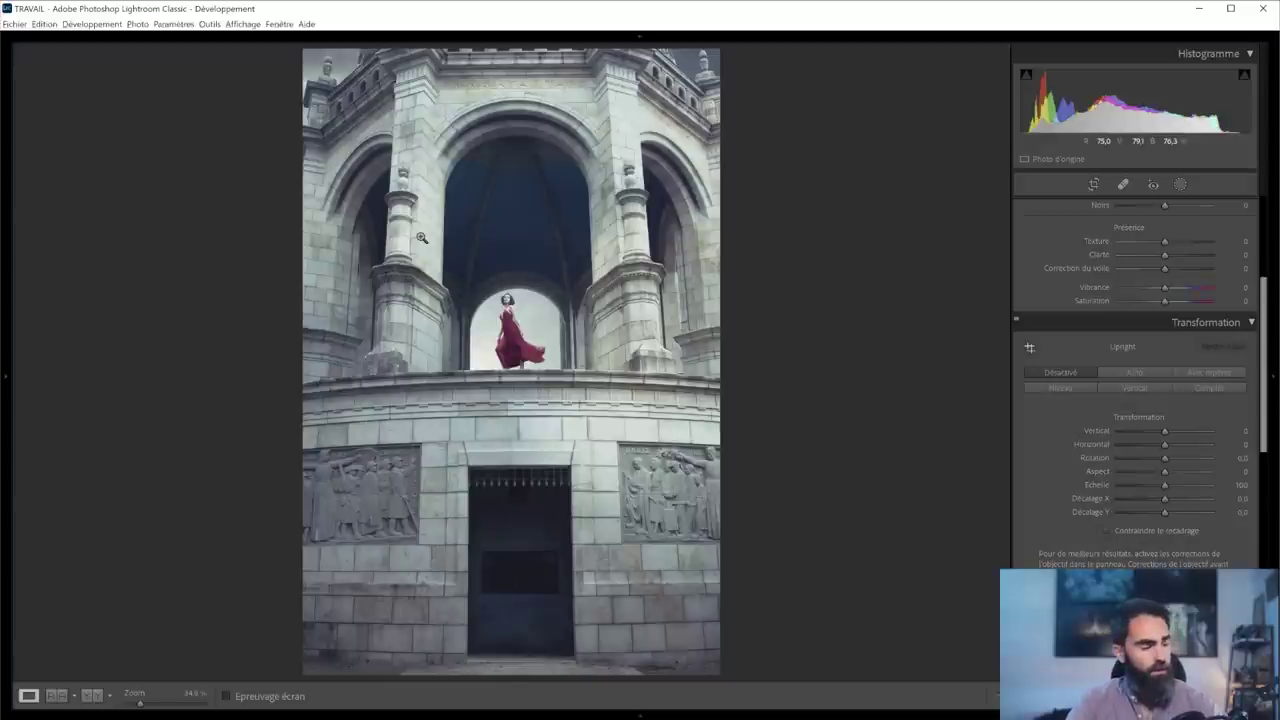
- Inspect the carved relief beside the dark gate and the red-dressed woman in the arch, and return to full view
left_click(640, 455)
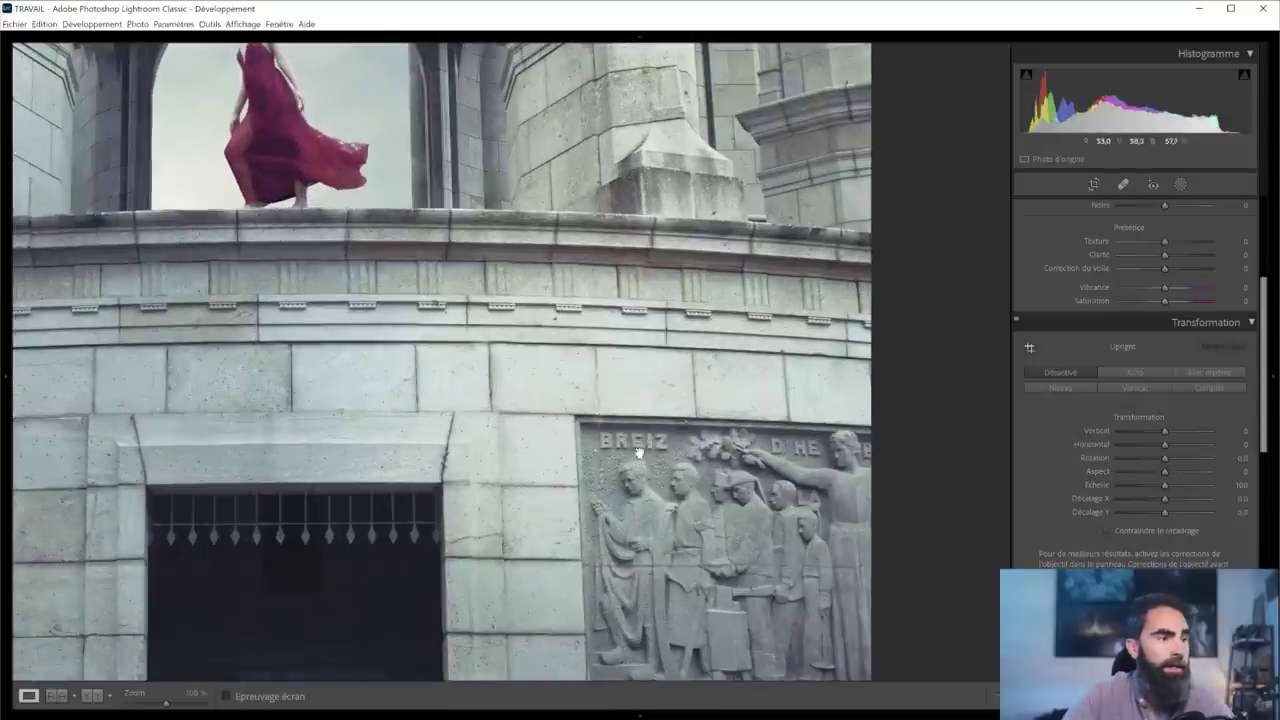
left_click(648, 449)
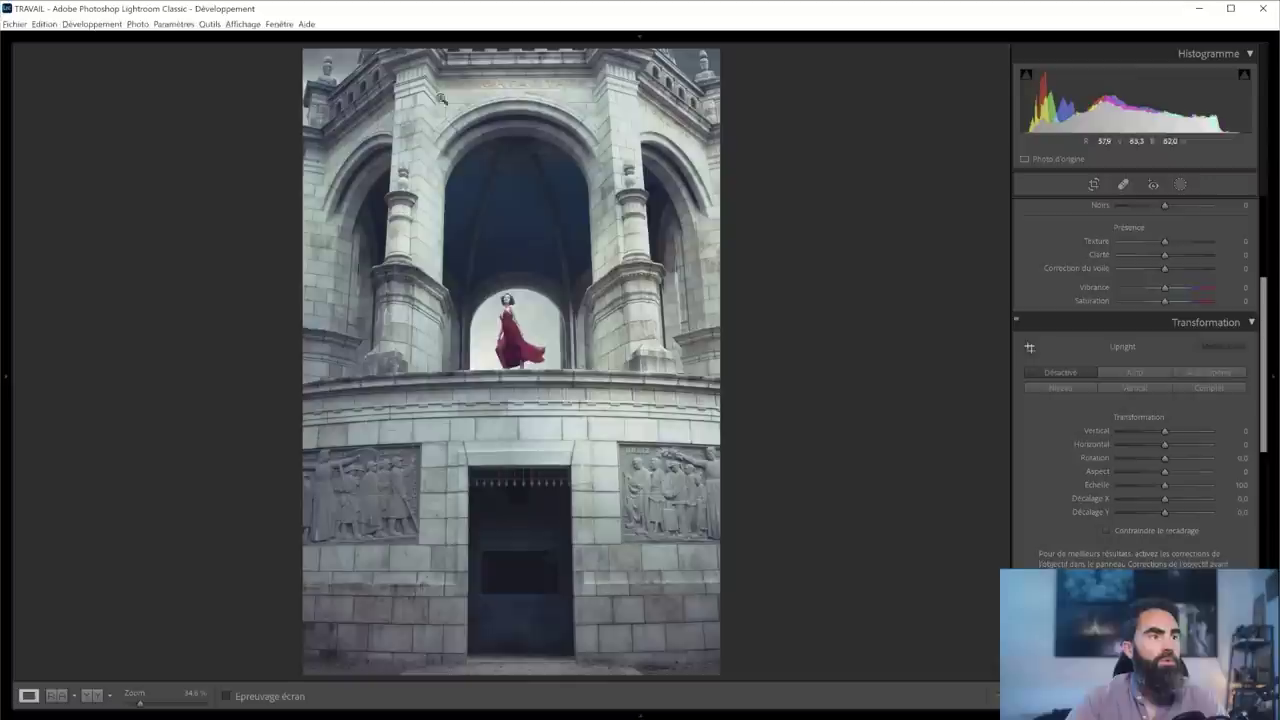
left_click(508, 368)
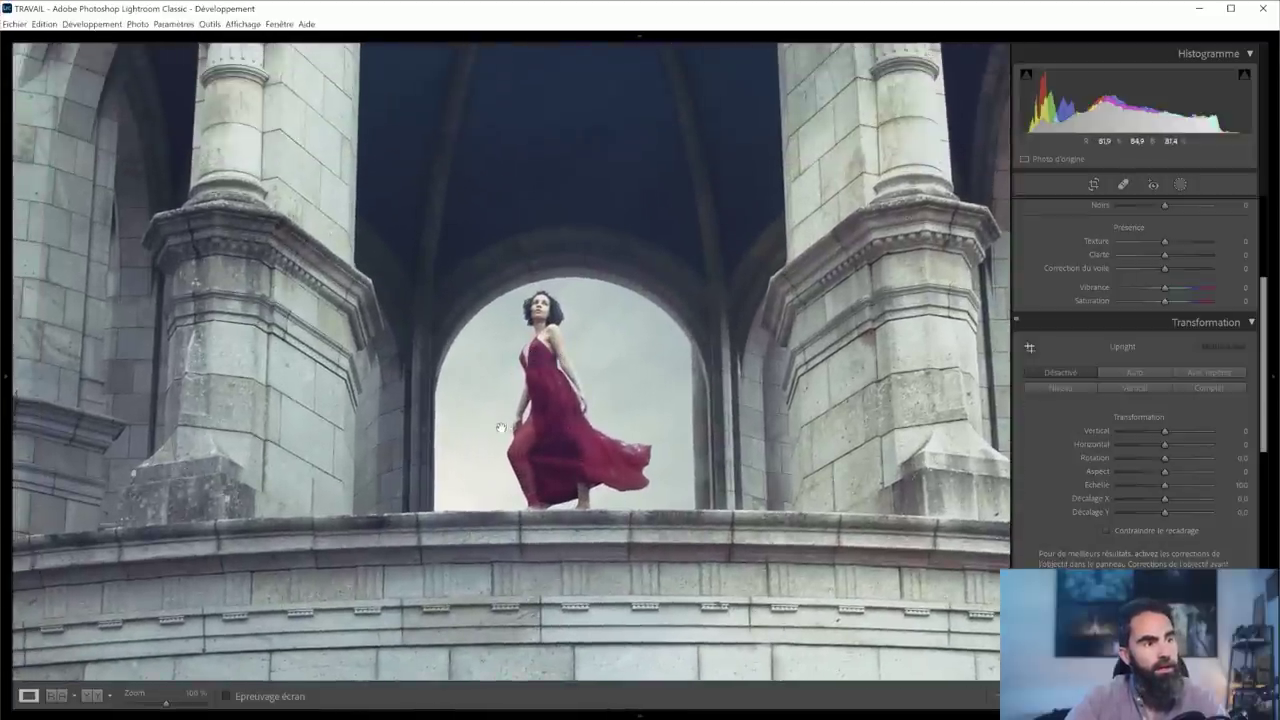
left_click(562, 378)
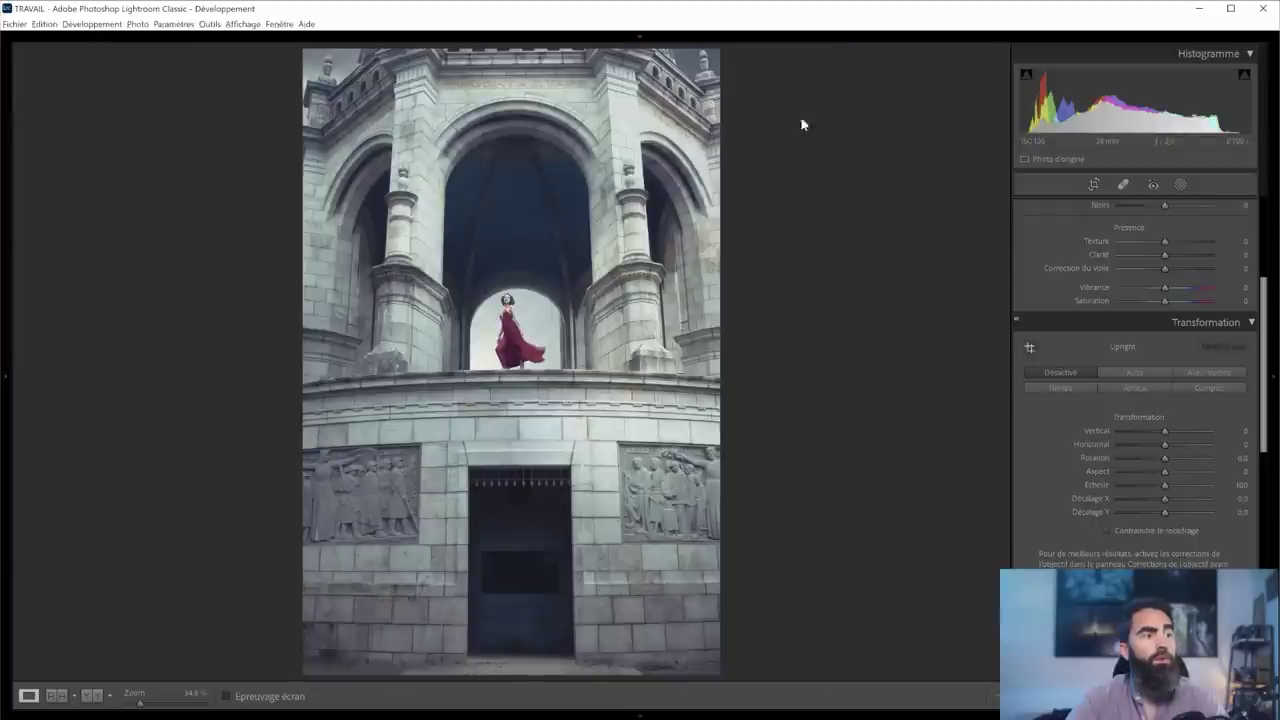
- Examine the red-dressed woman against the pale sky and the surrounding pillars, and return to the full photo
left_click(495, 322)
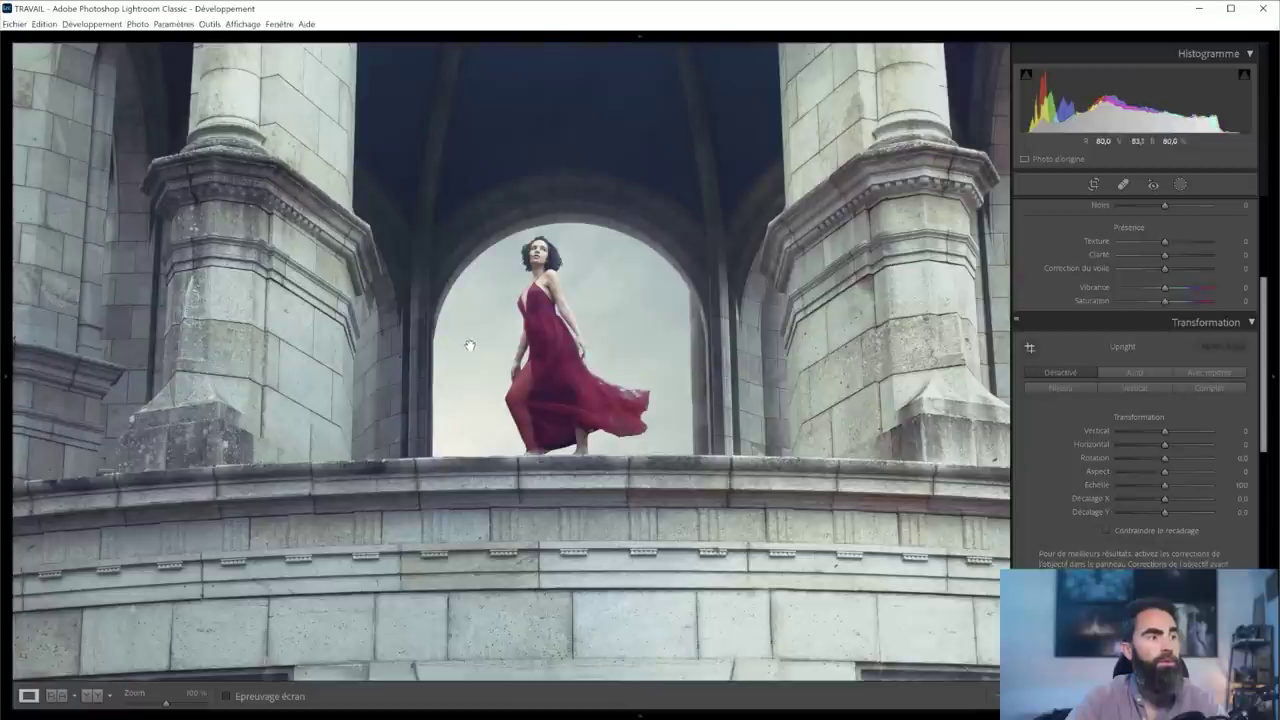
left_click(493, 316)
left_click(471, 308)
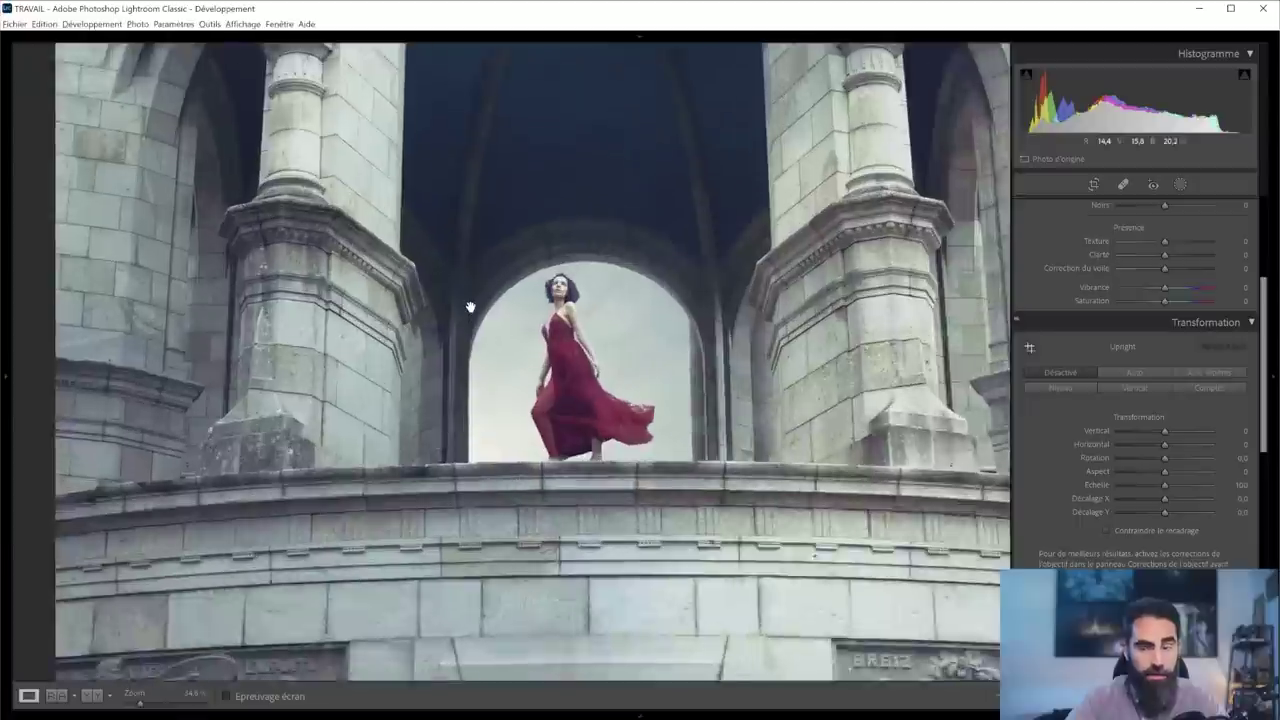
left_click(472, 309)
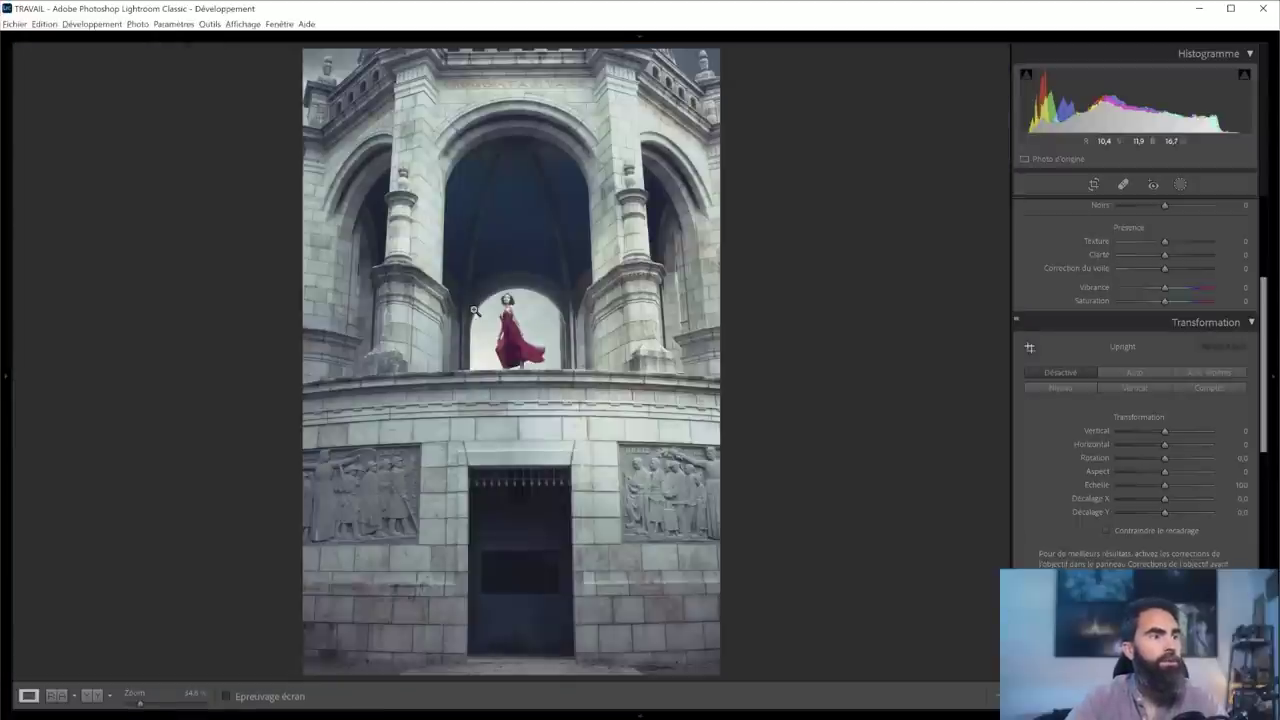
- Check the monument's upper-left corner, including the stone urn, the cornice and the cloudy sky, and return to full view
left_click_drag(708, 96, 756, 210)
left_click_drag(164, 219, 388, 238)
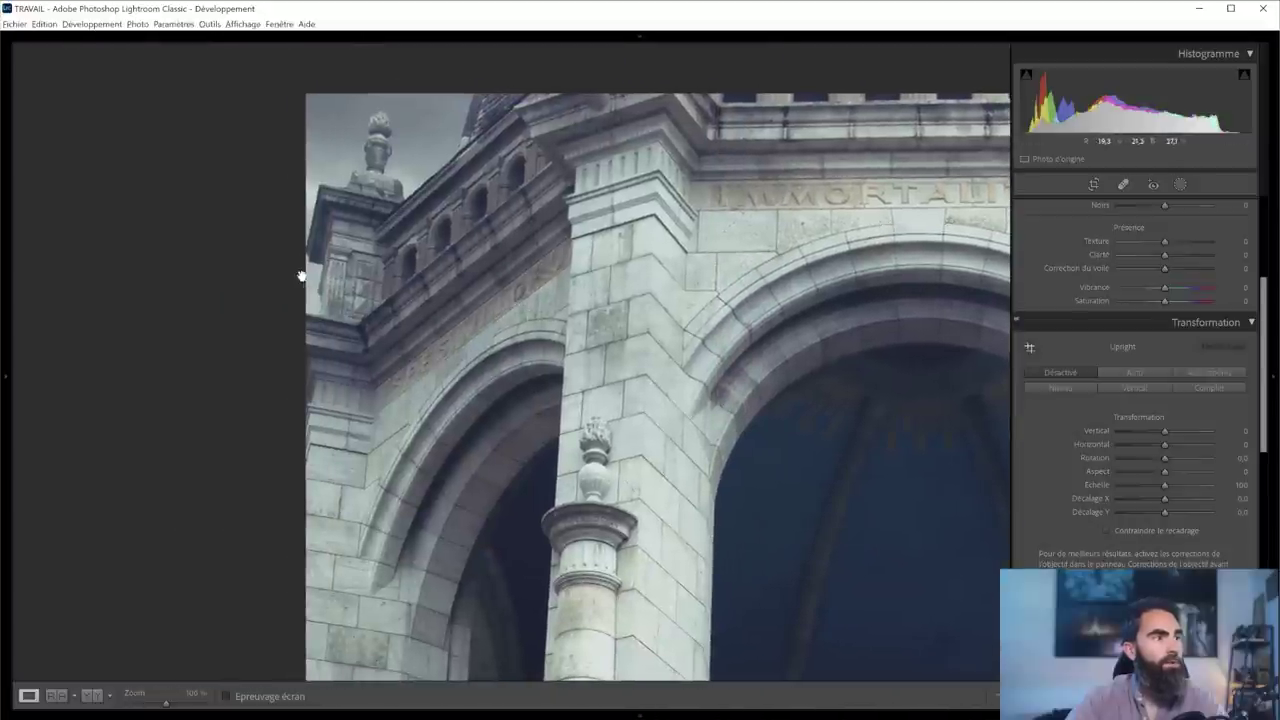
left_click_drag(303, 262, 396, 270)
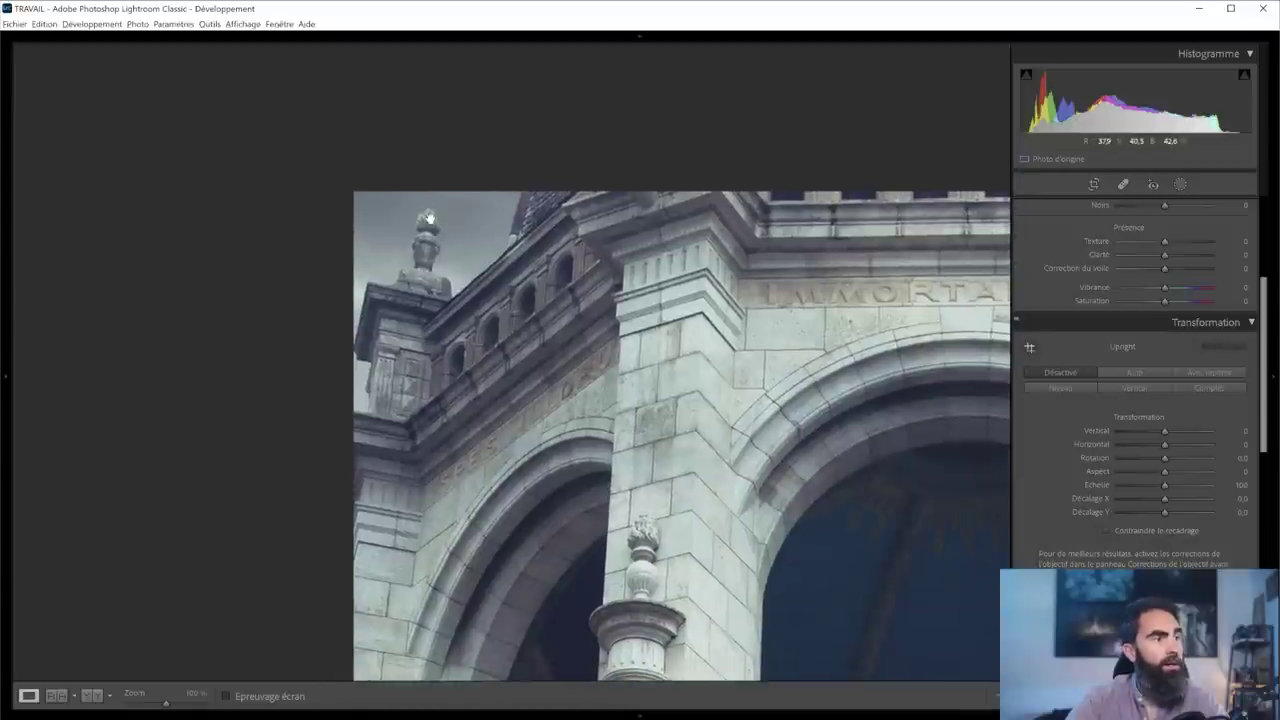
left_click(754, 391)
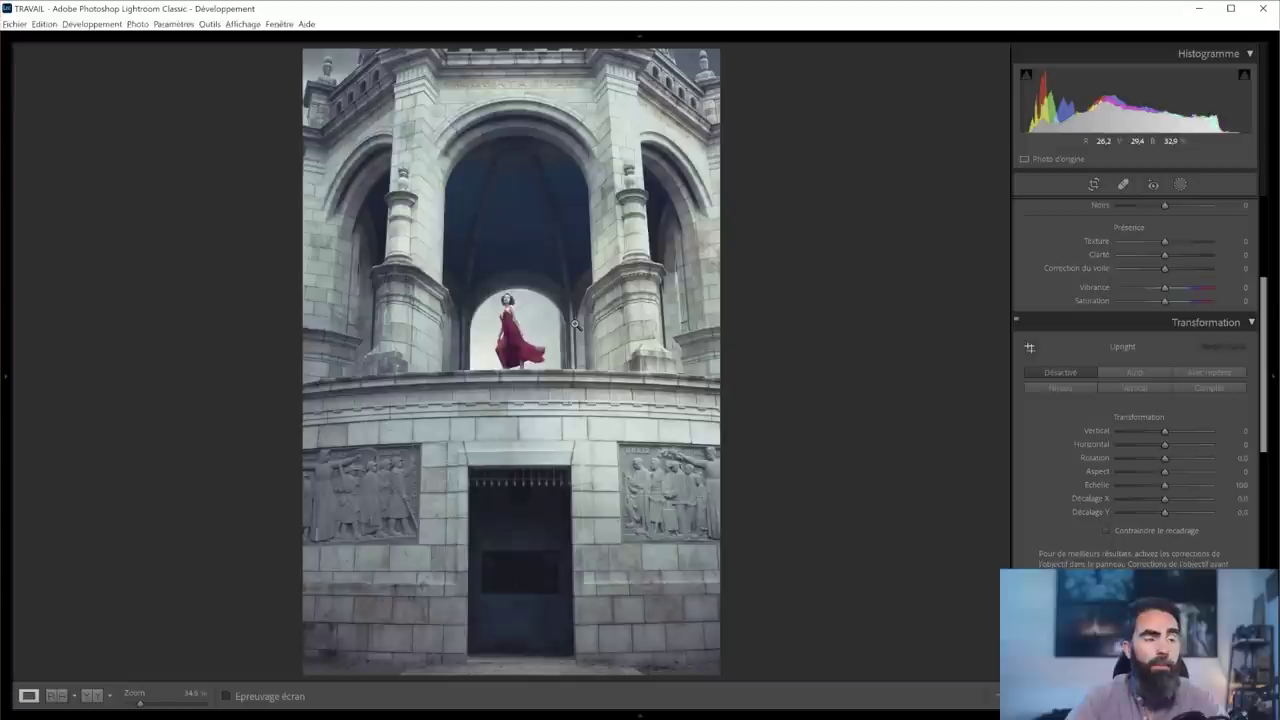
- Examine the woman in the arch and the stonework down to the left soldiers' relief, and return to full view
left_click(503, 326)
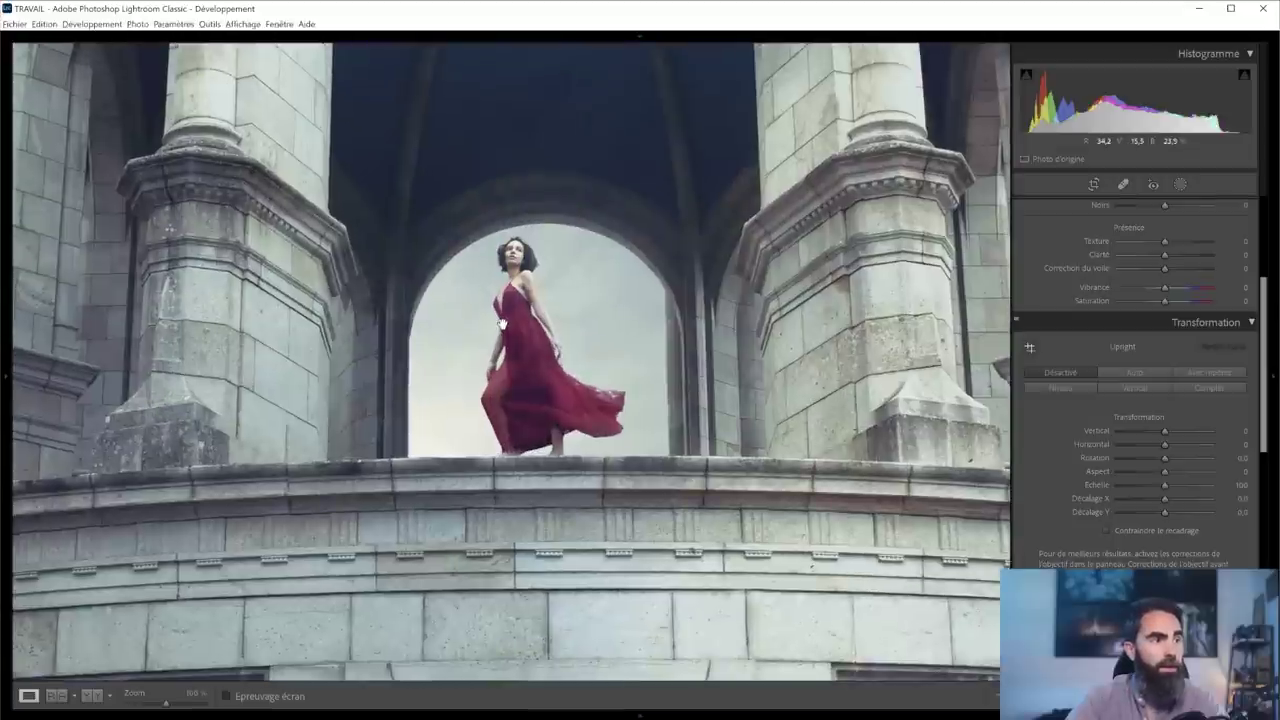
left_click_drag(502, 325, 678, 295)
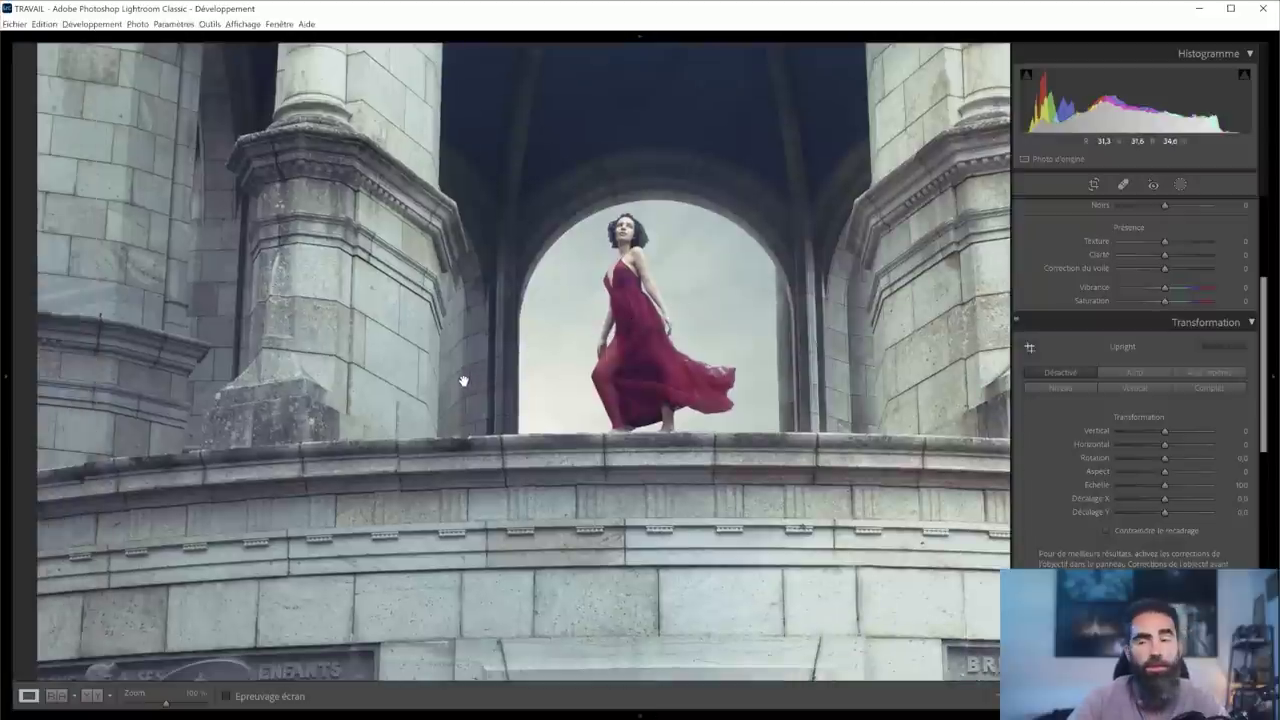
left_click_drag(455, 500, 511, 217)
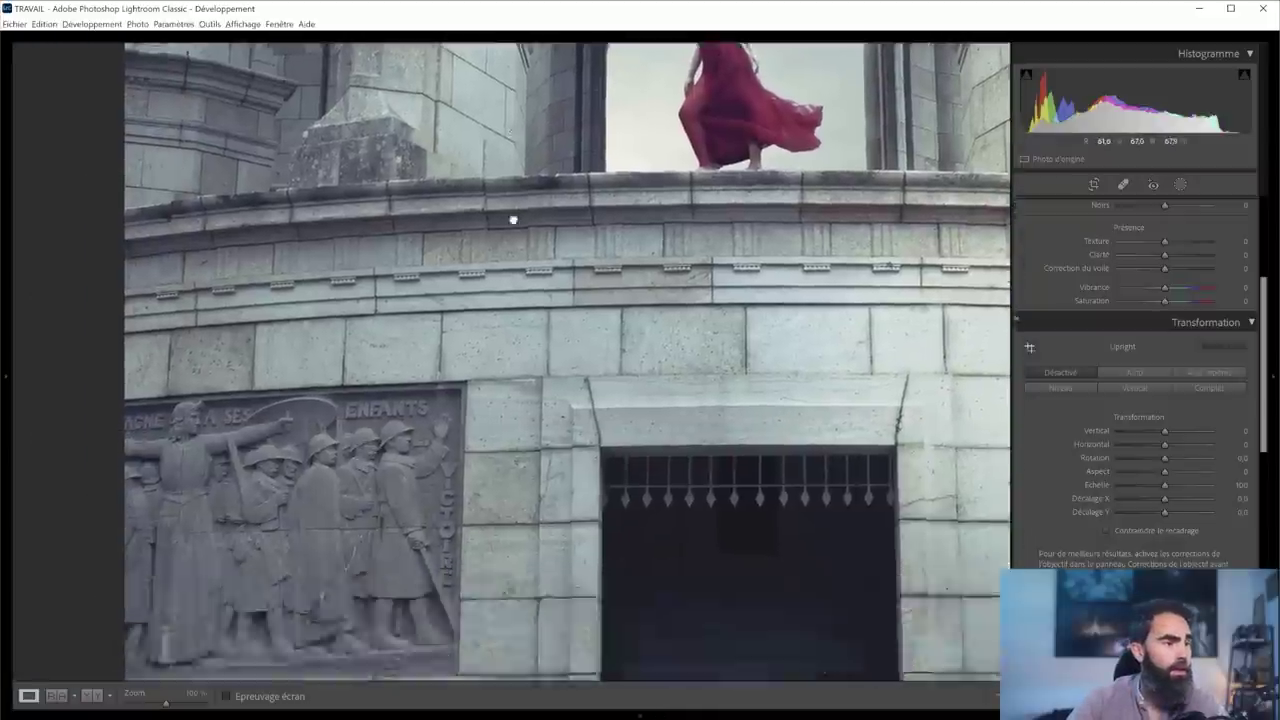
left_click(511, 217)
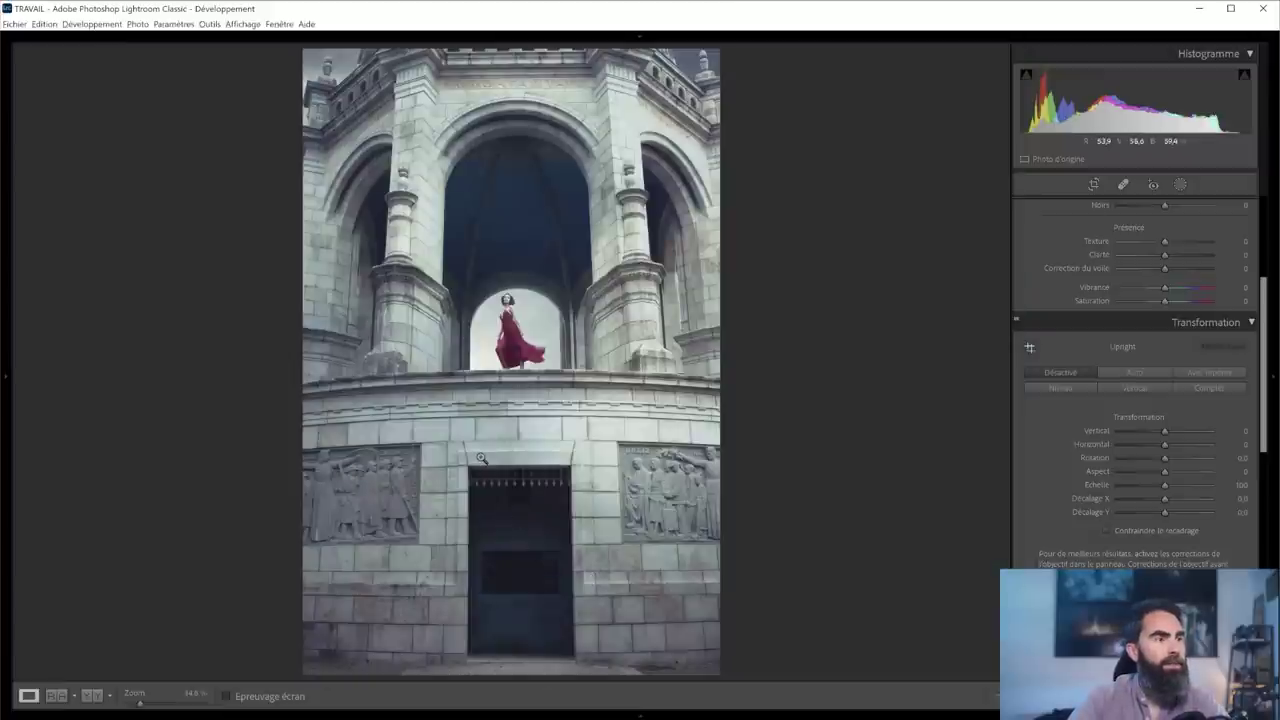
- Study the woman's face, pose and flowing red dress within the archway at close range, and return to full view
left_click(483, 261)
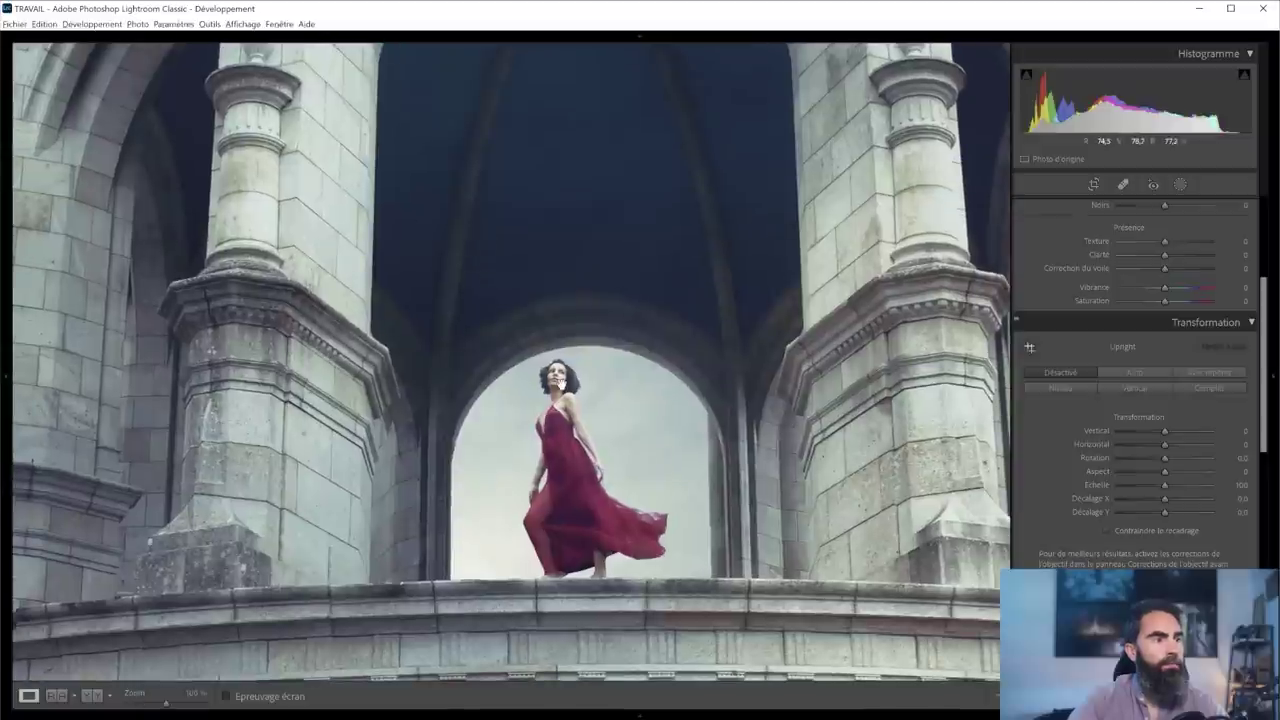
left_click_drag(562, 385, 584, 339)
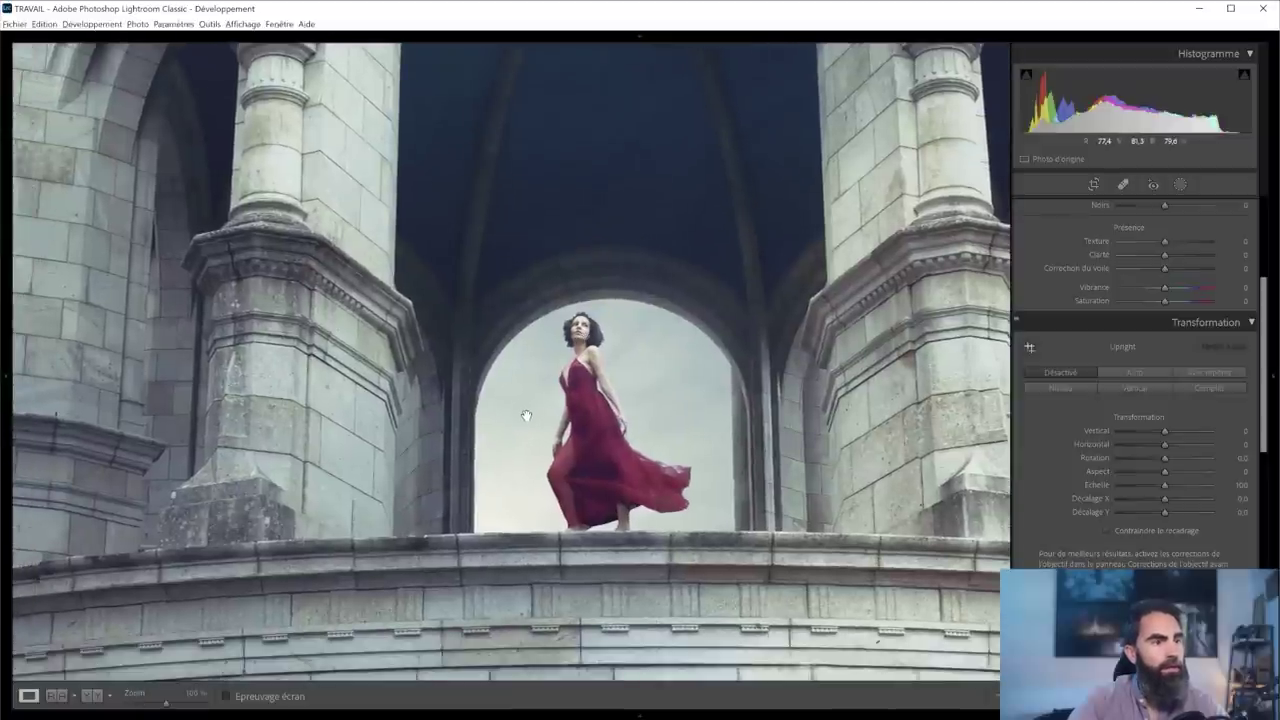
left_click(768, 410)
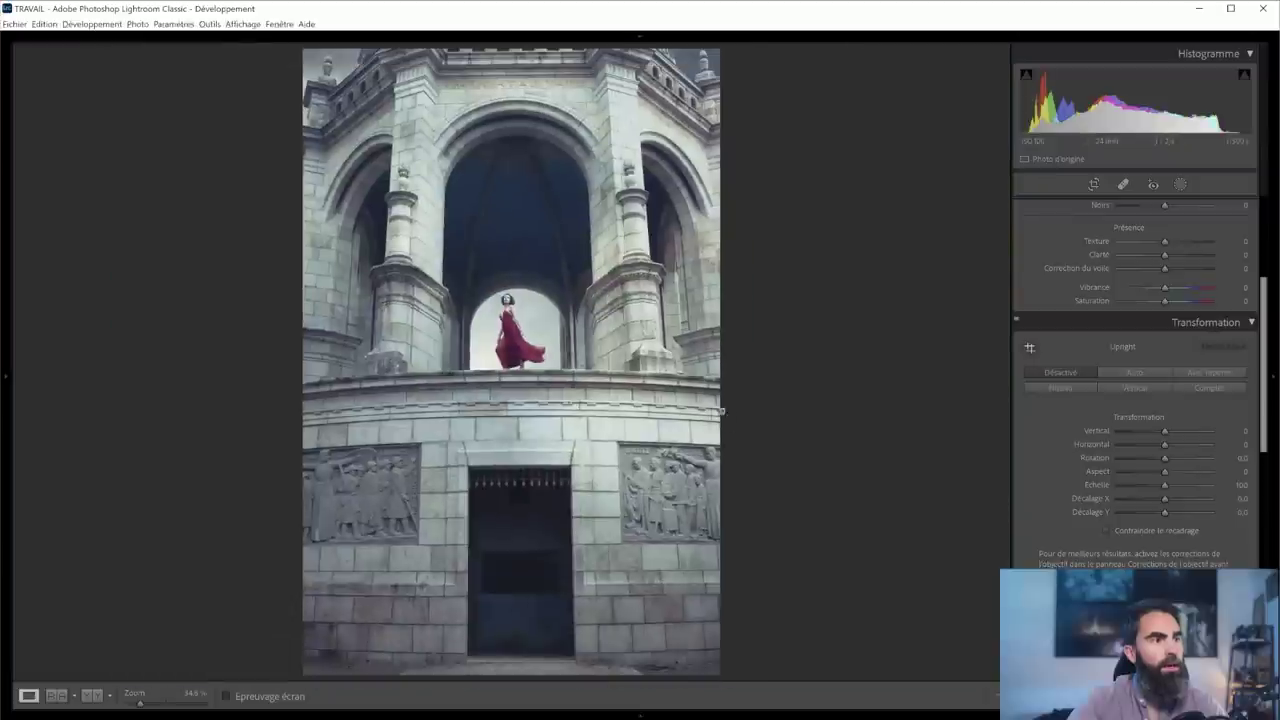
left_click(472, 307)
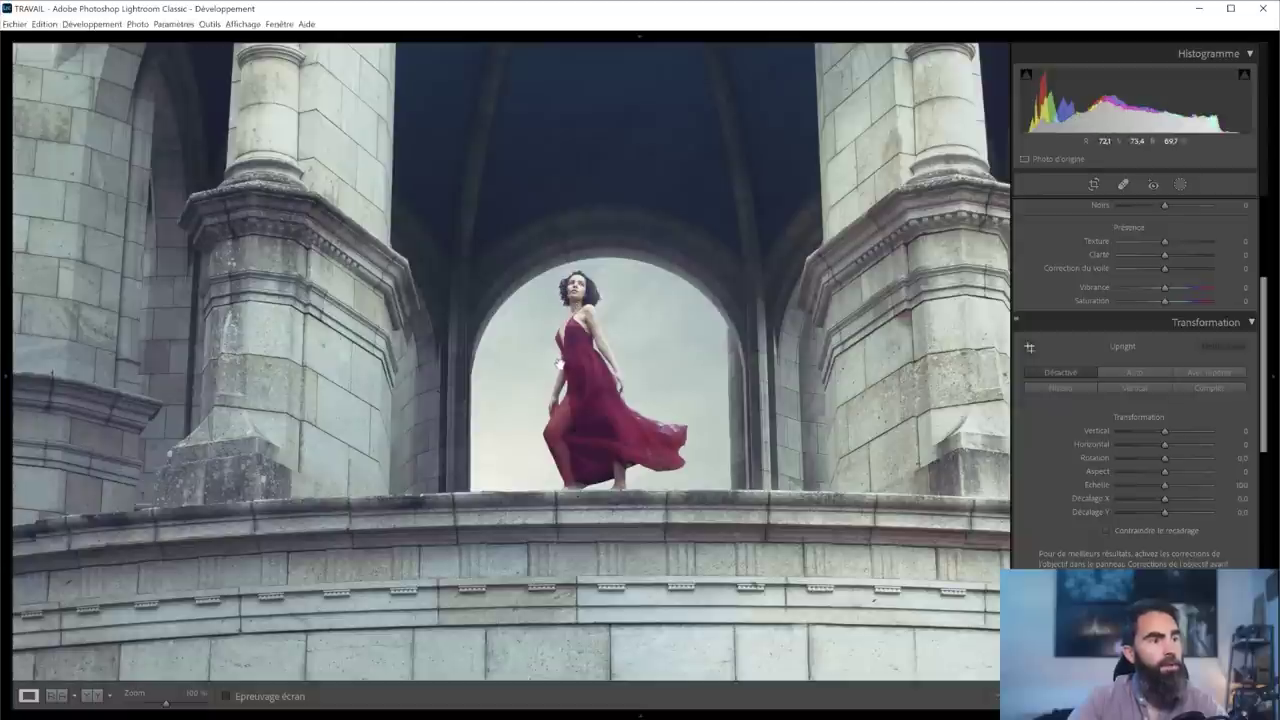
left_click_drag(542, 326, 629, 418)
left_click(629, 418)
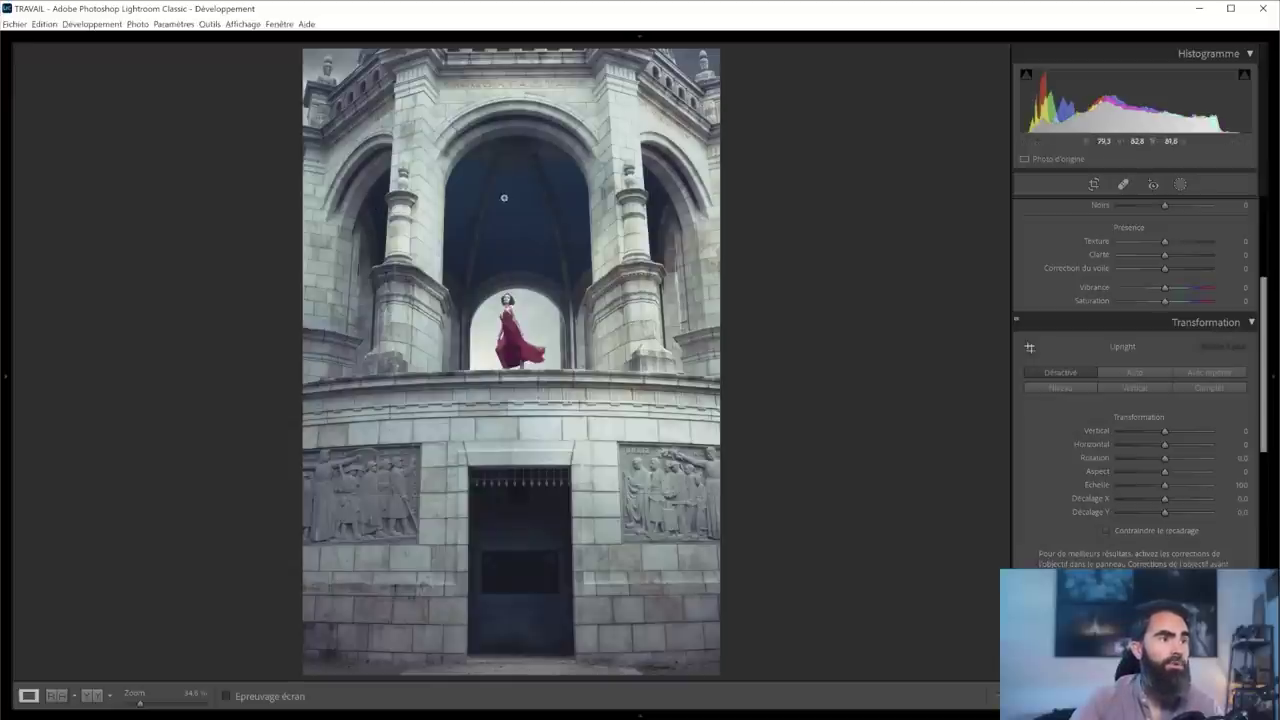
- Inspect the right column, the woman and the IMMORTALITATE inscription near the photo's upper edge, and return to full view
left_click(645, 273)
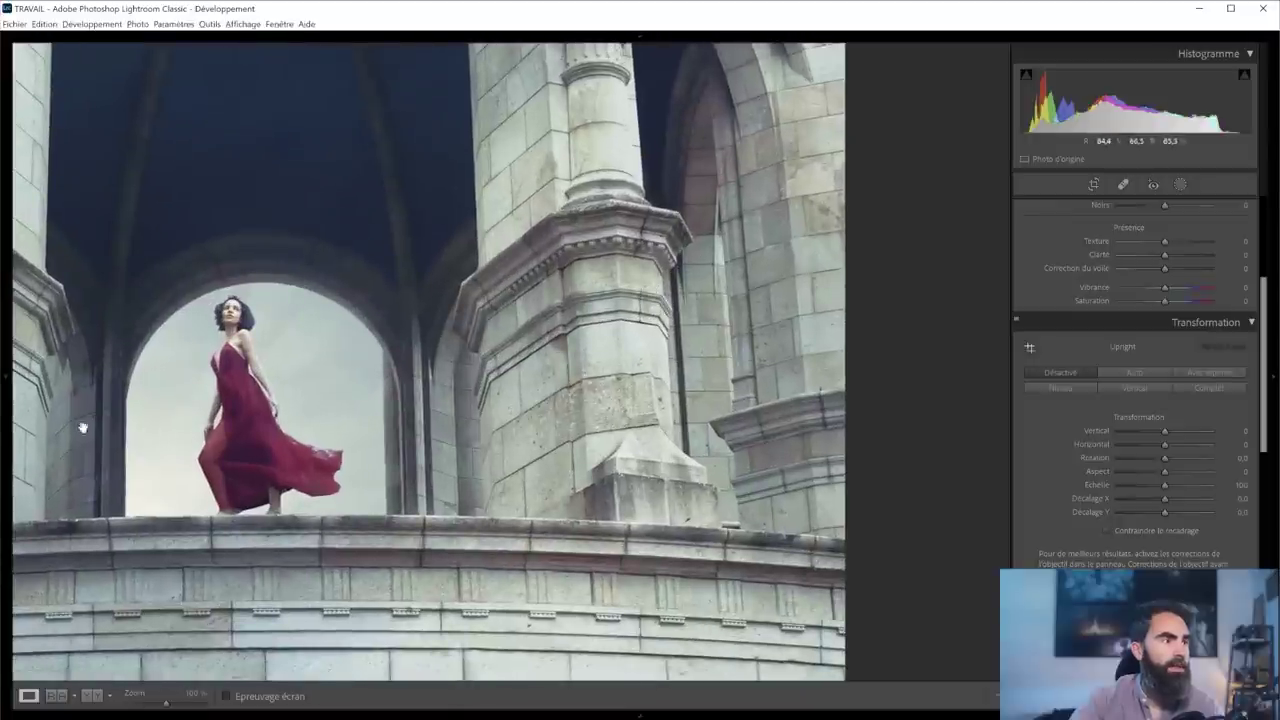
left_click_drag(70, 378, 474, 366)
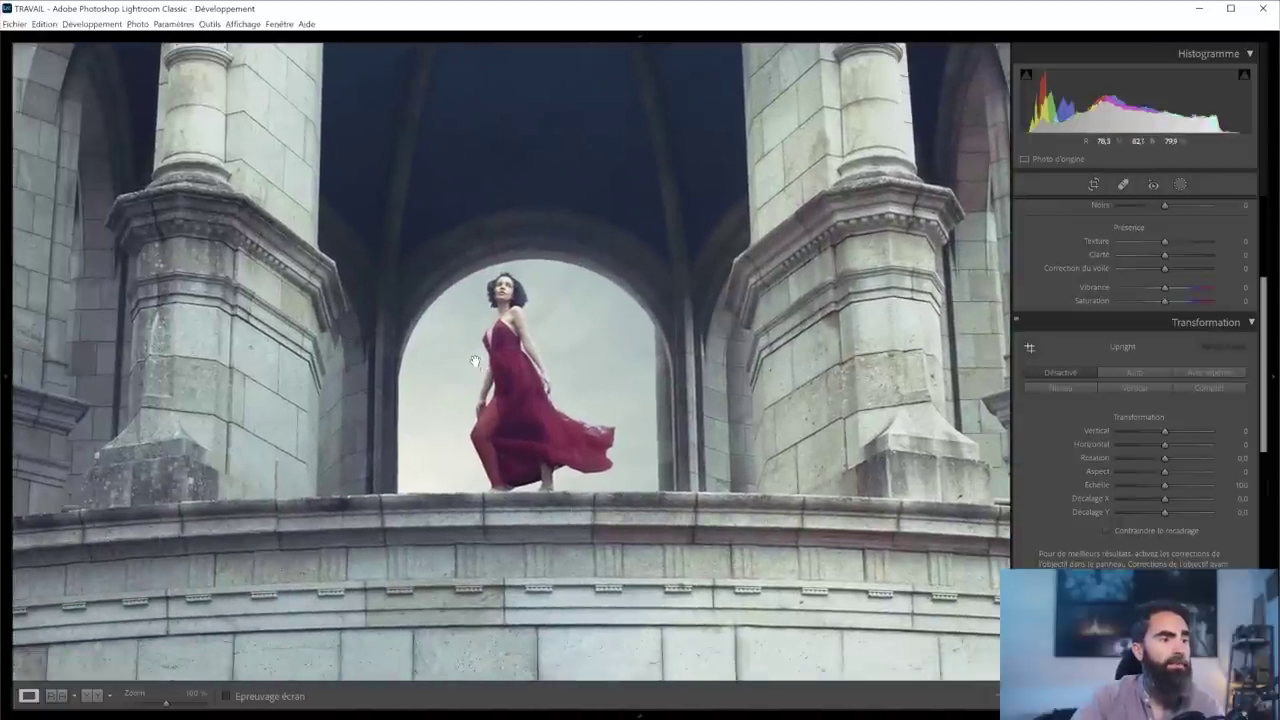
left_click(518, 434)
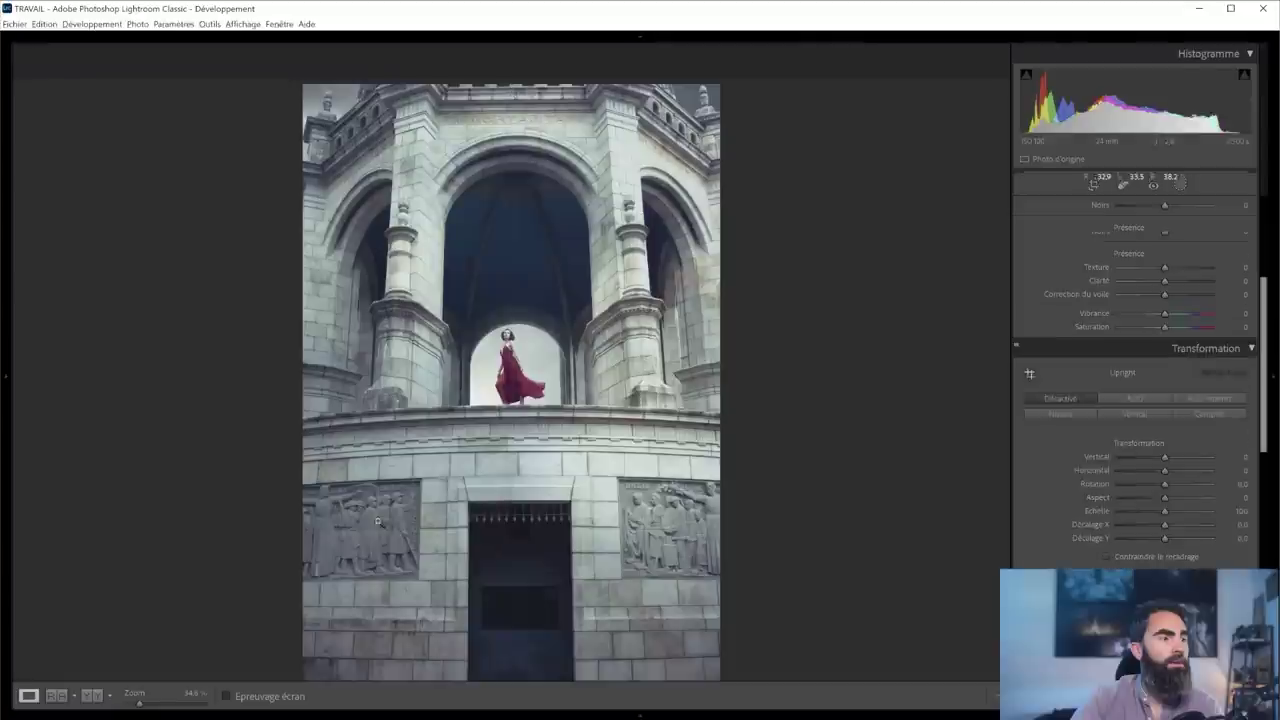
left_click(529, 55)
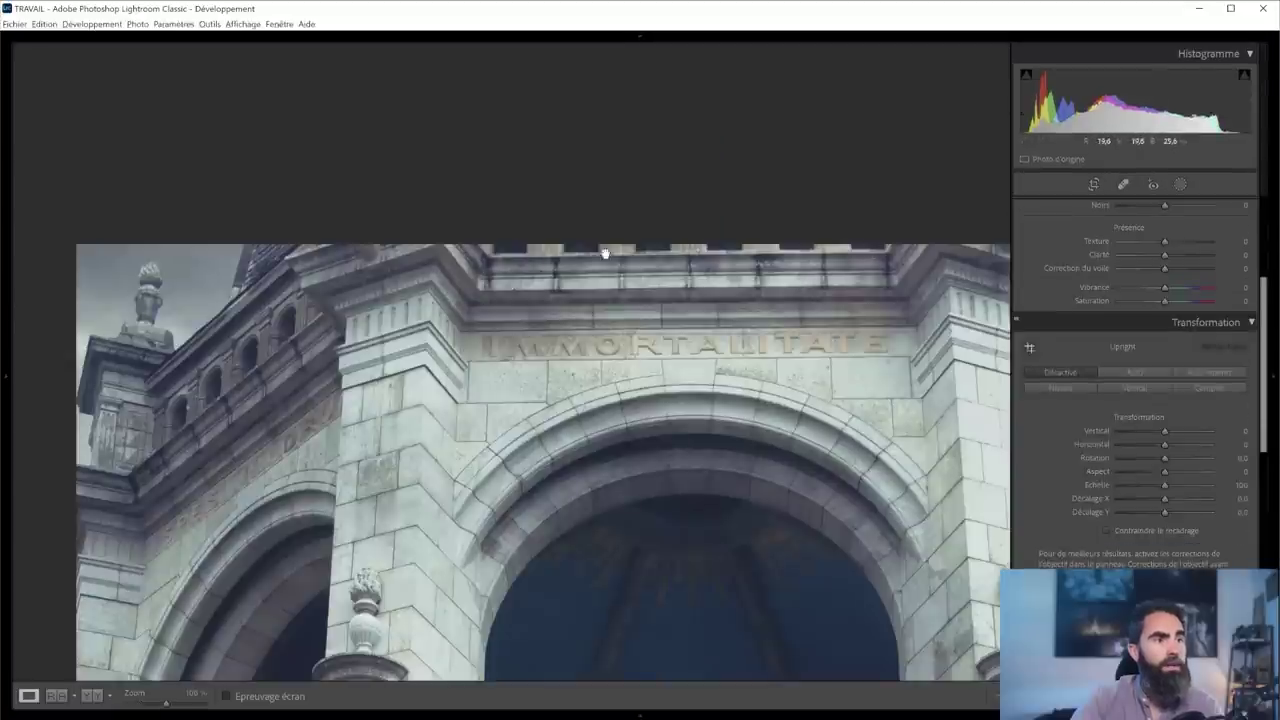
left_click(582, 293)
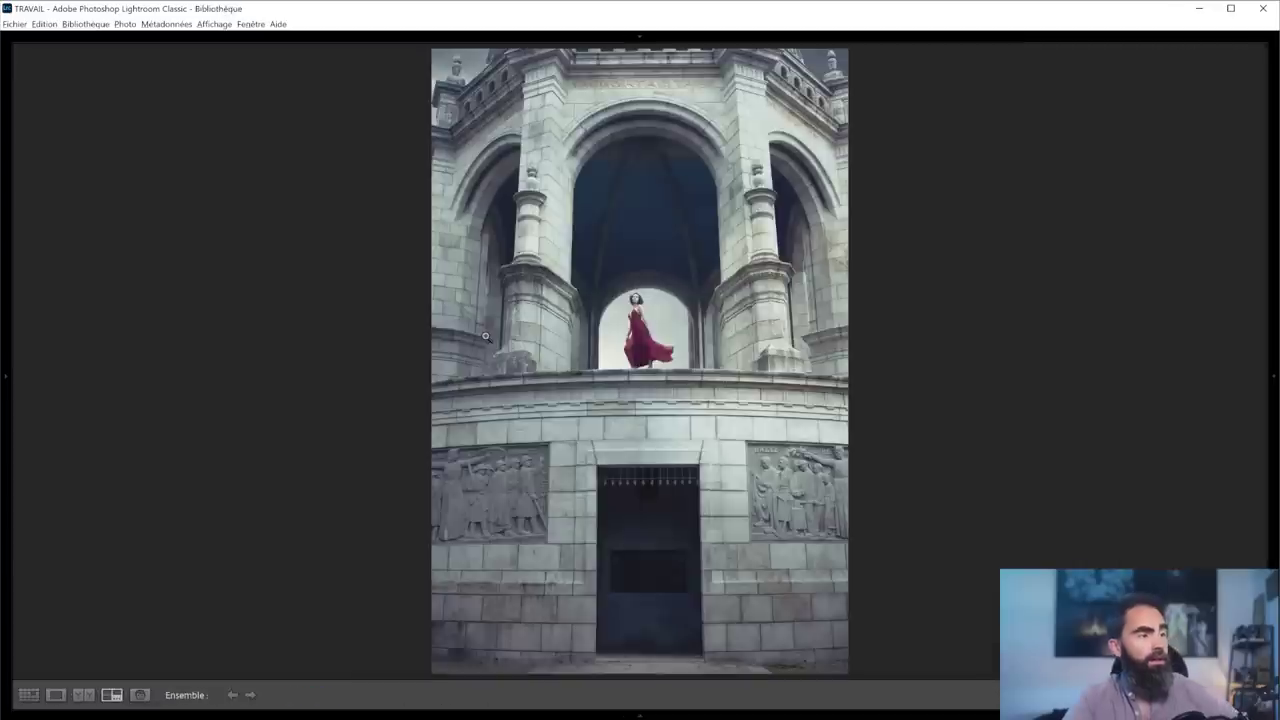
- Compare the five photos of the set side by side, and reopen the monument photo on its own
key("n")
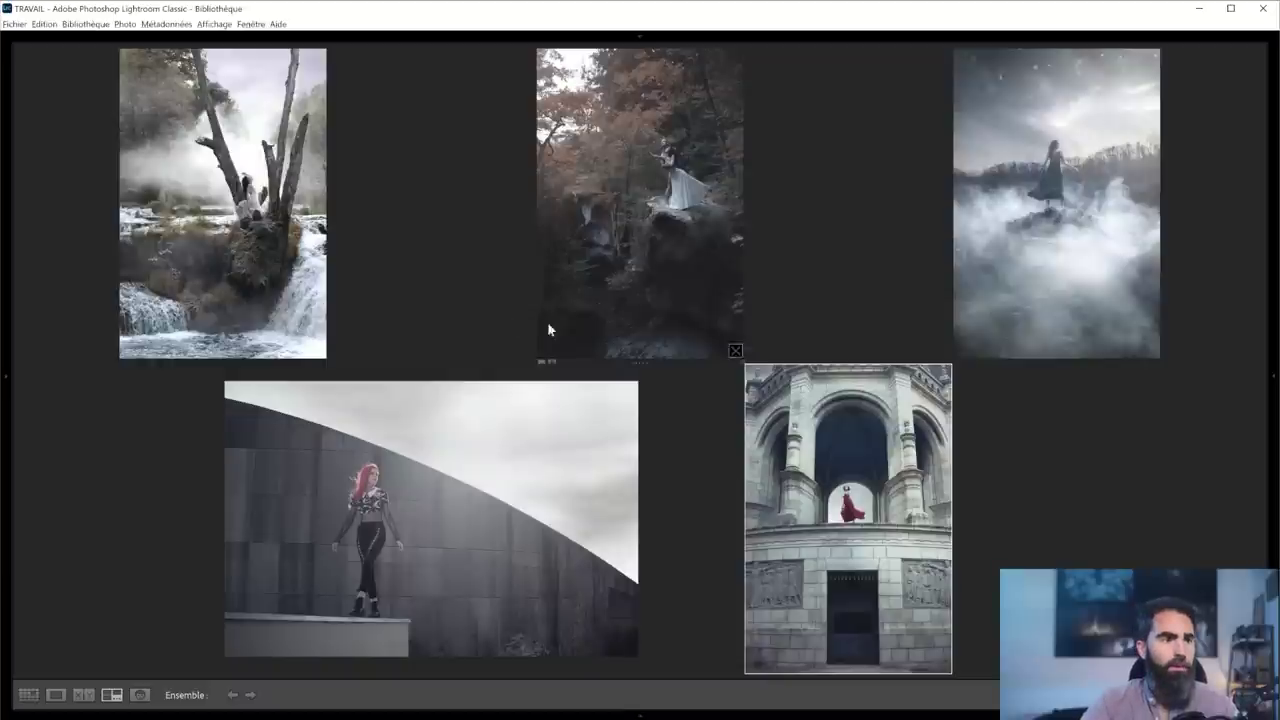
double_click(756, 480)
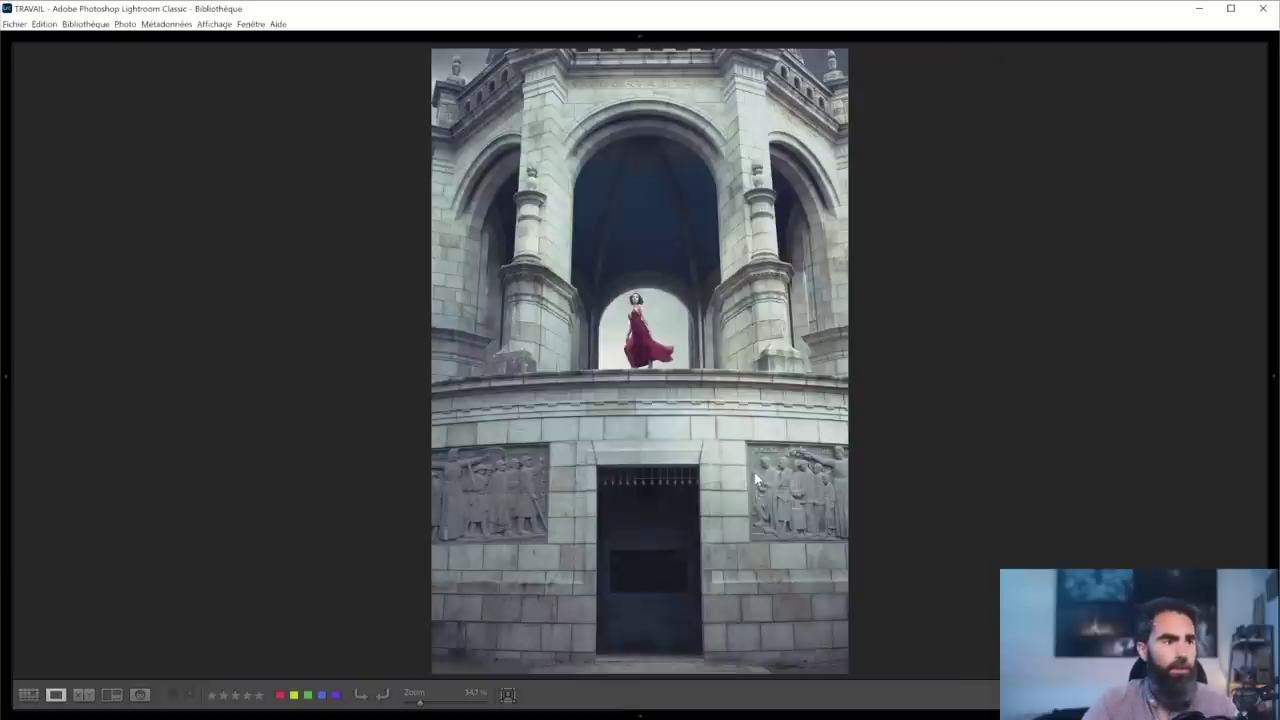